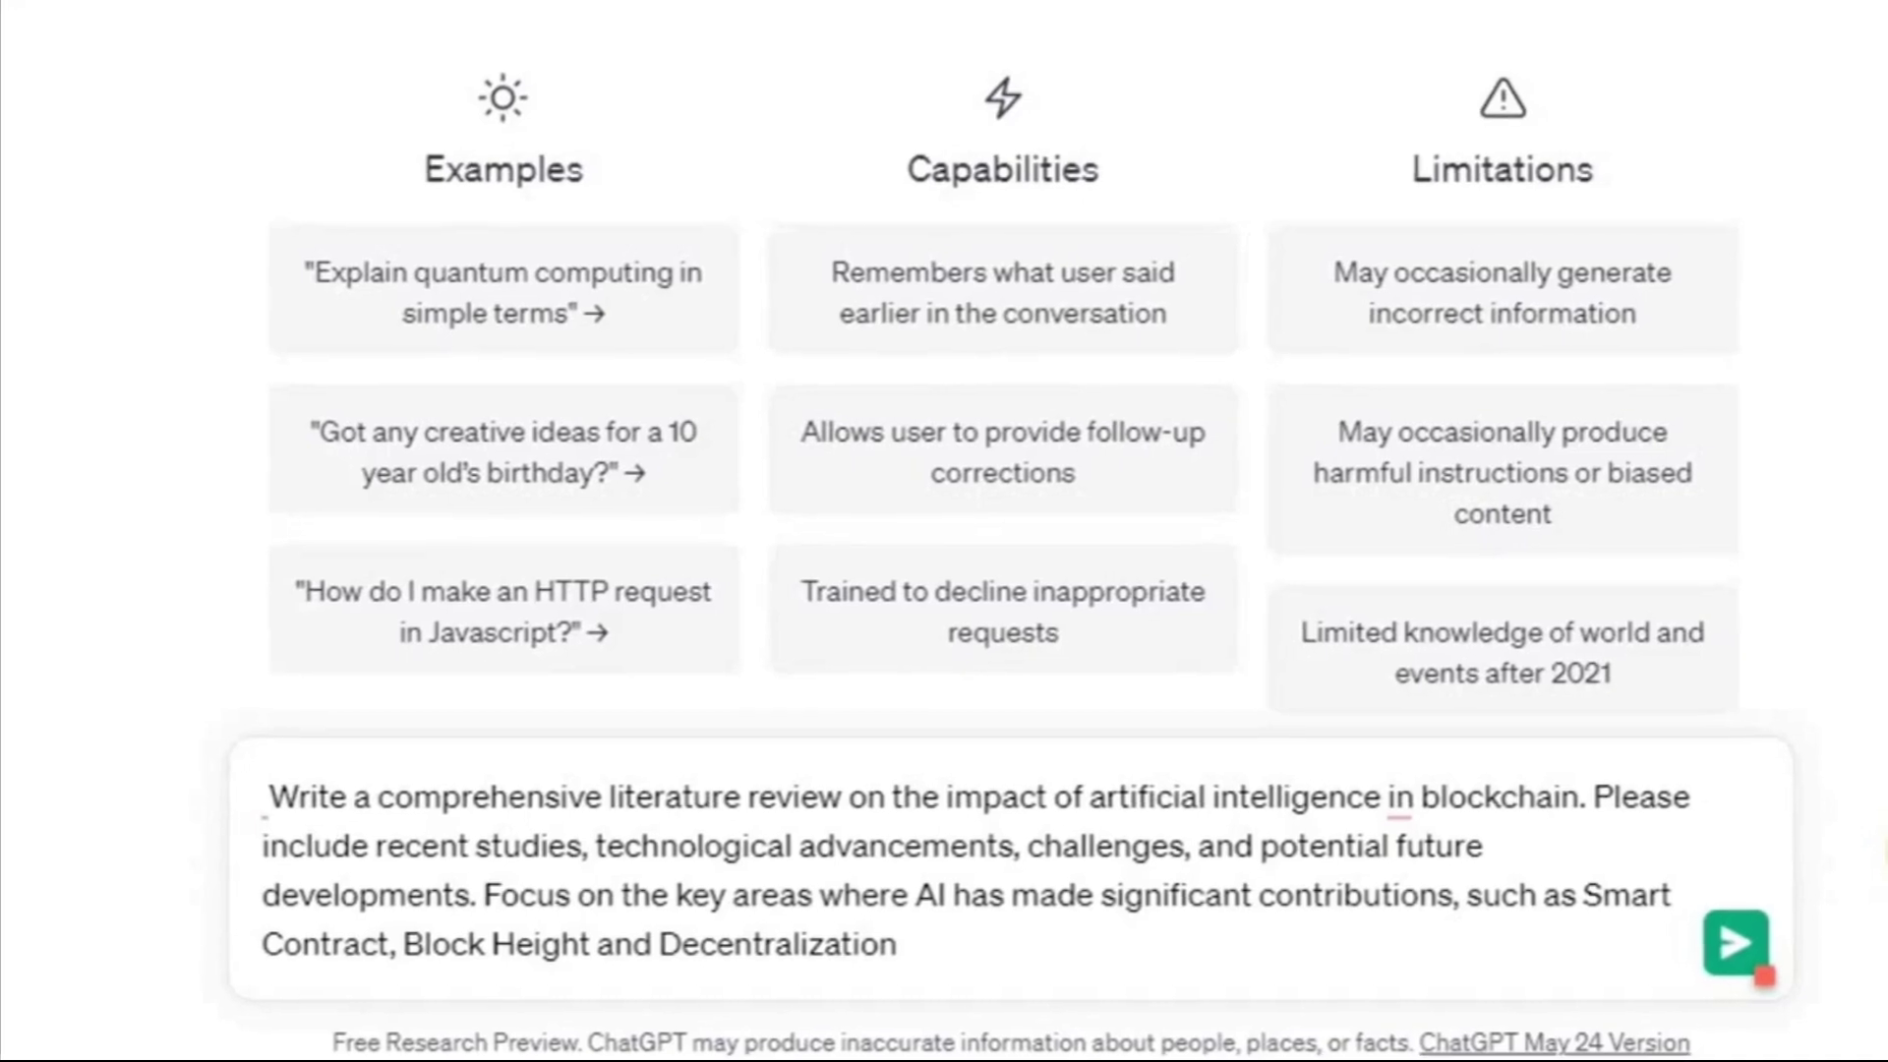
Submit the prompt for a comprehensive literature review on AI's impact in blockchain, dismiss the share-link notice, and look over the generated outline
key("Return")
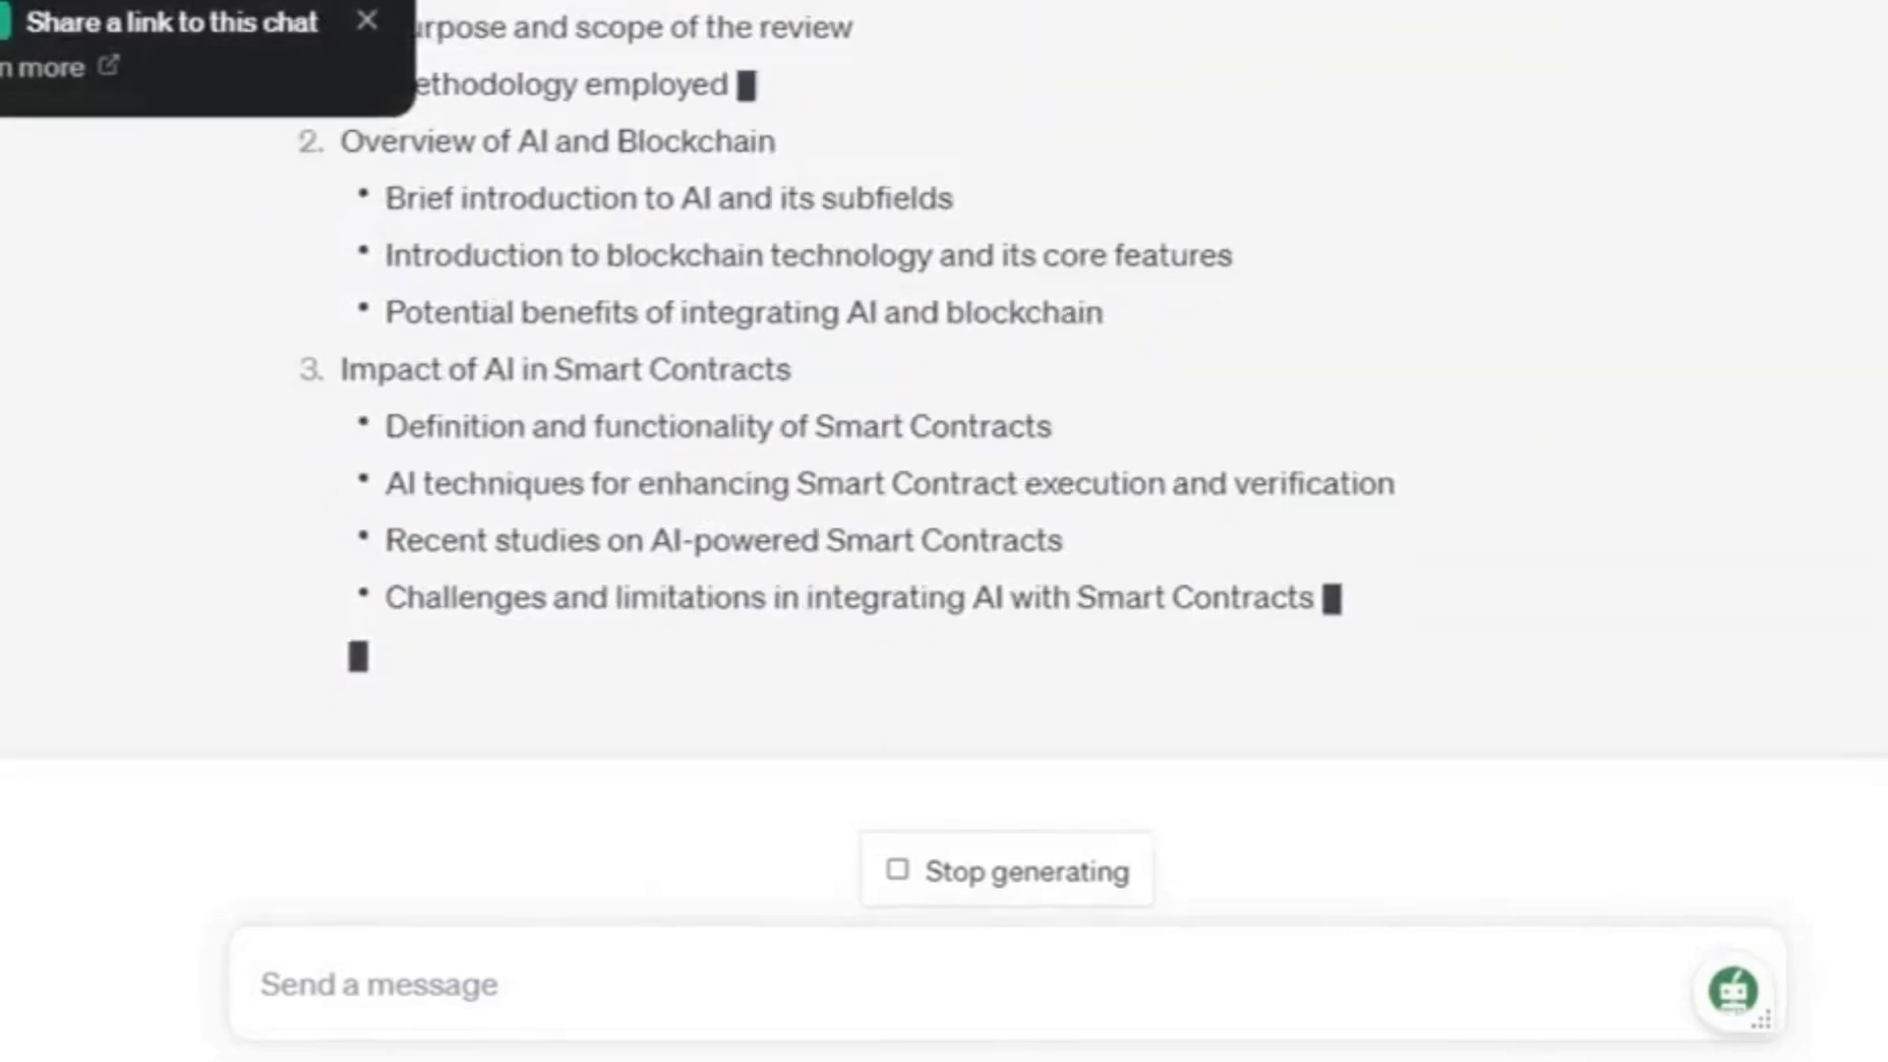
left_click(382, 32)
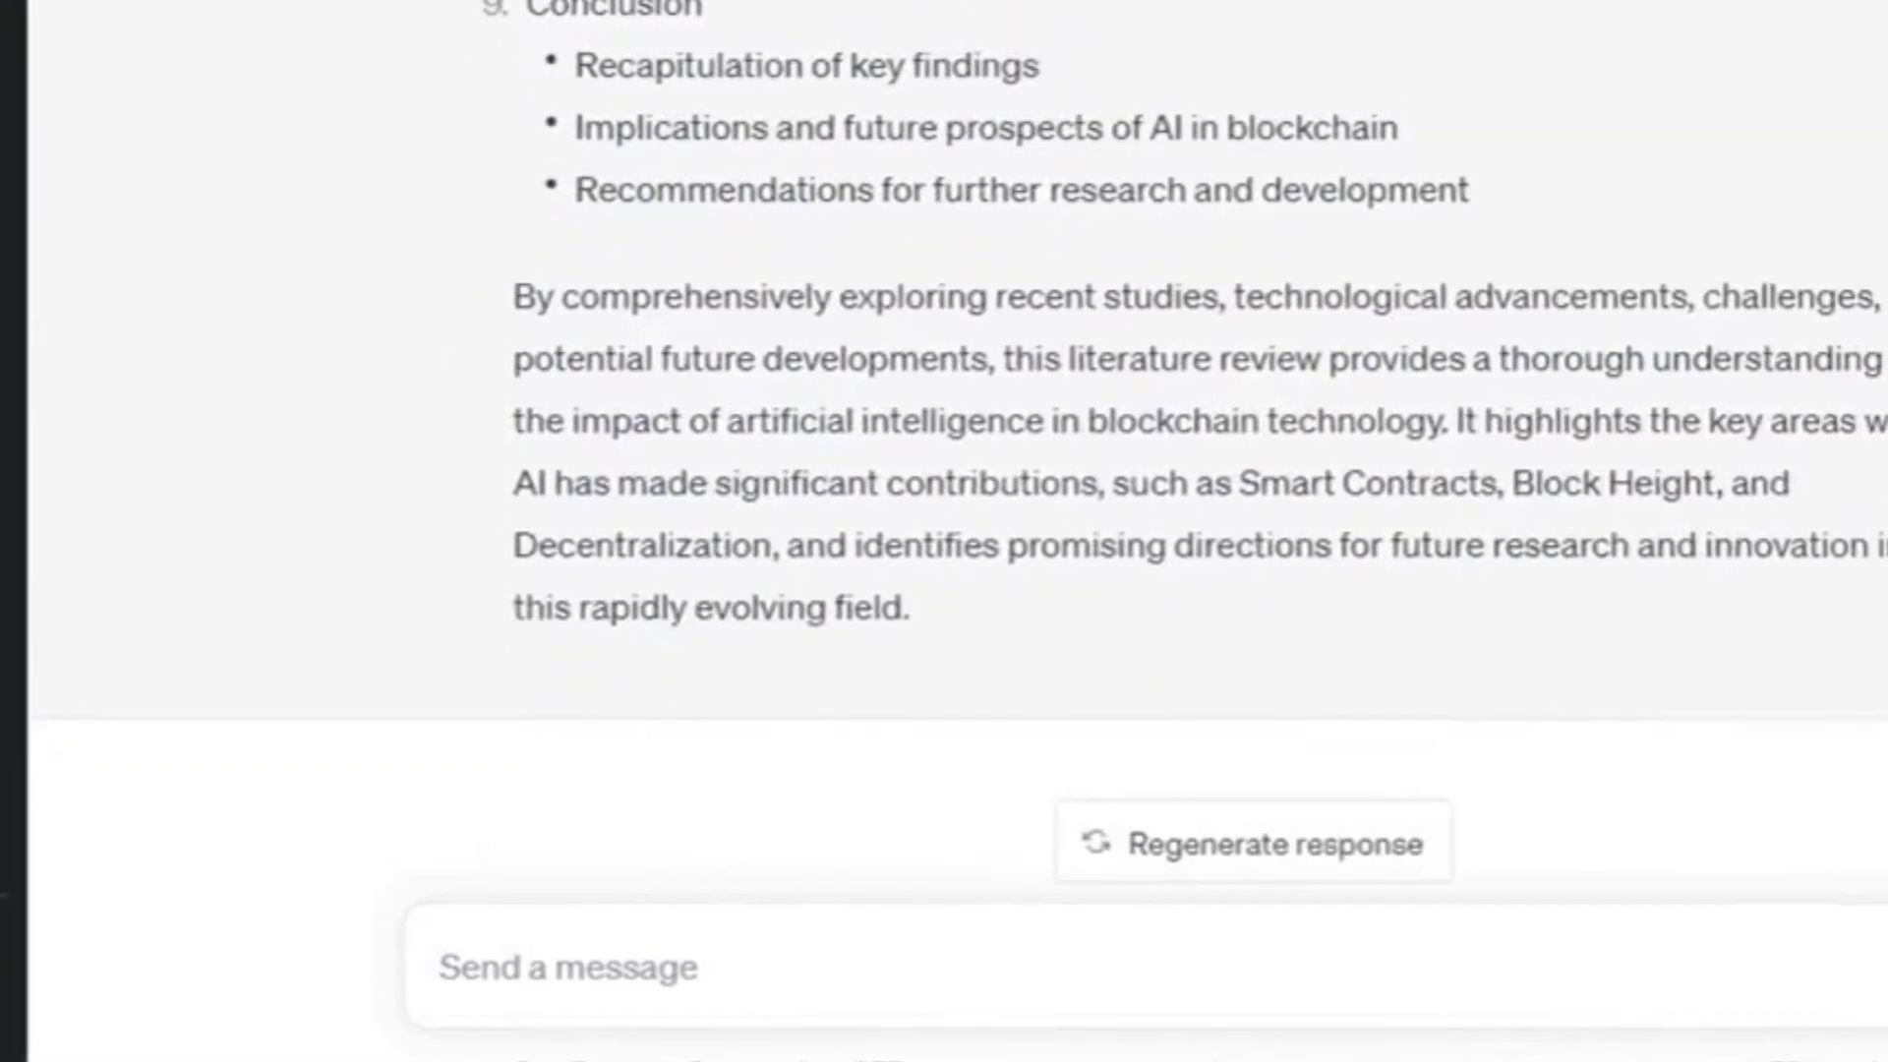
scroll(1180, 442, "up", 5)
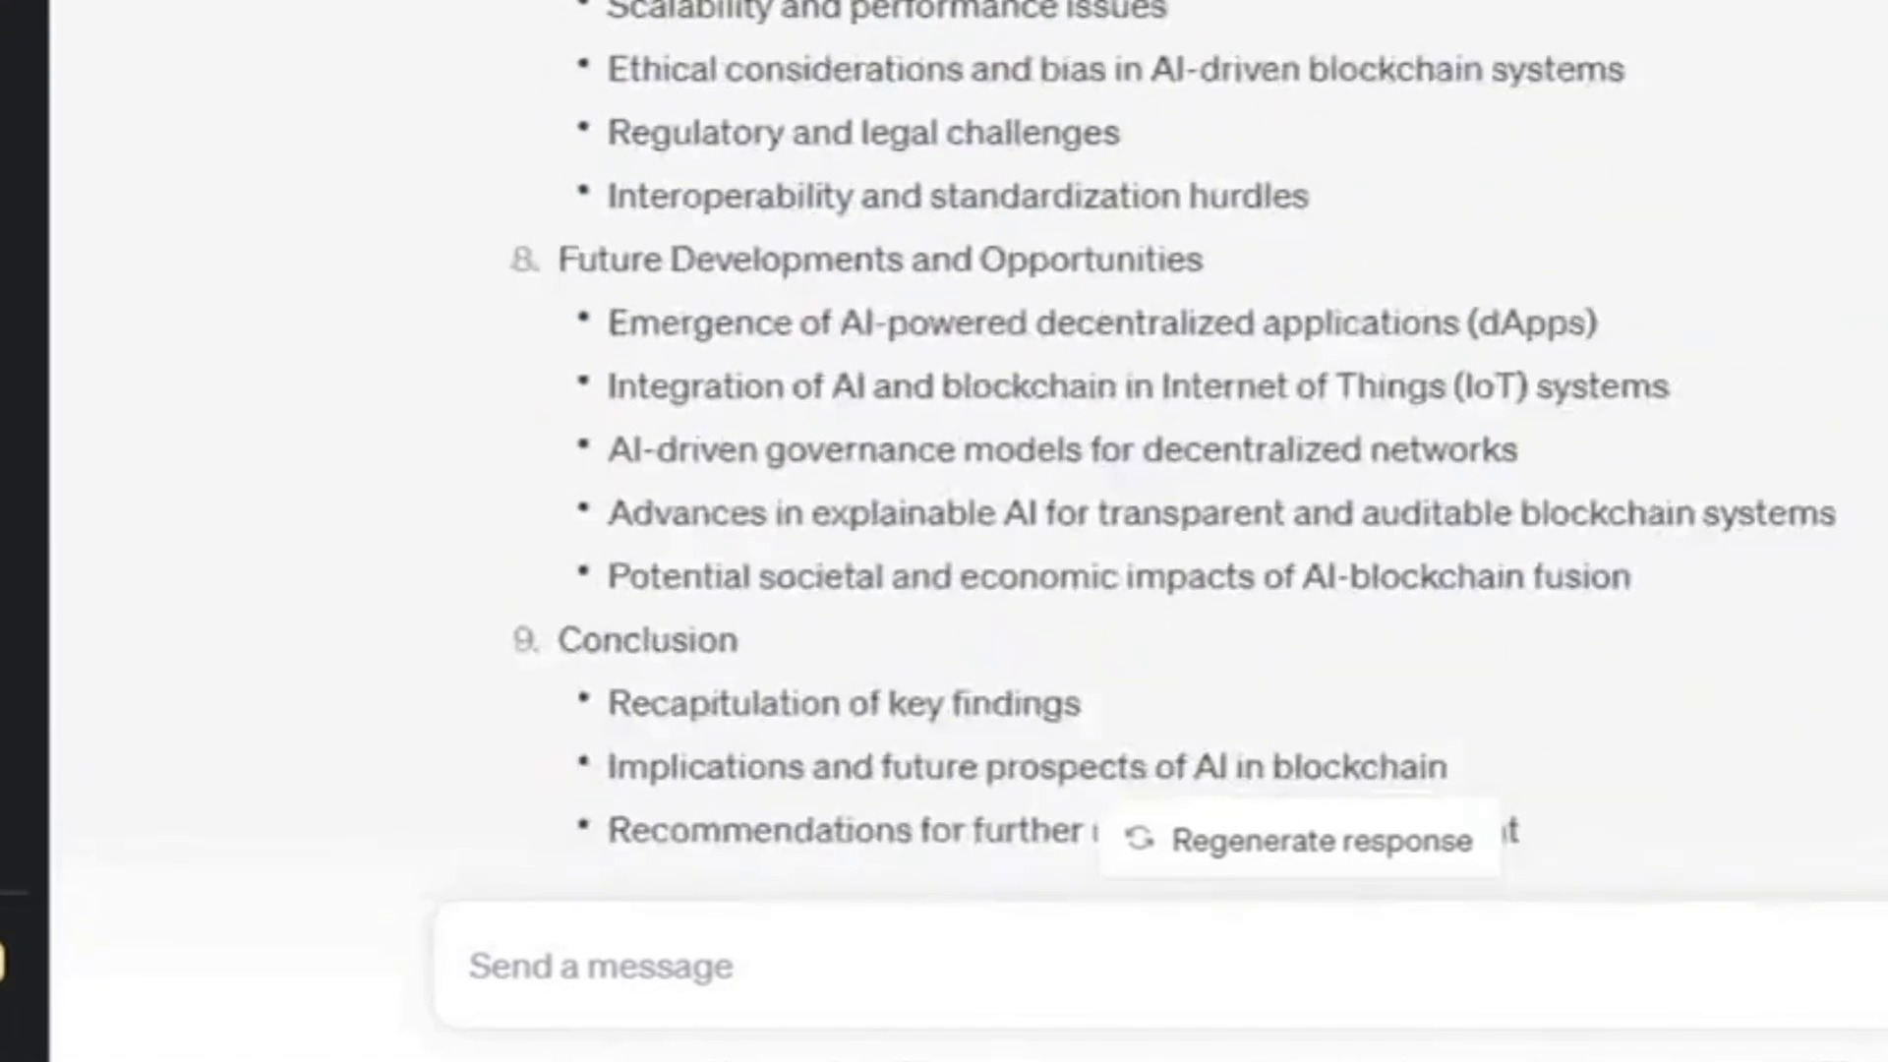
scroll(1180, 442, "down", 5)
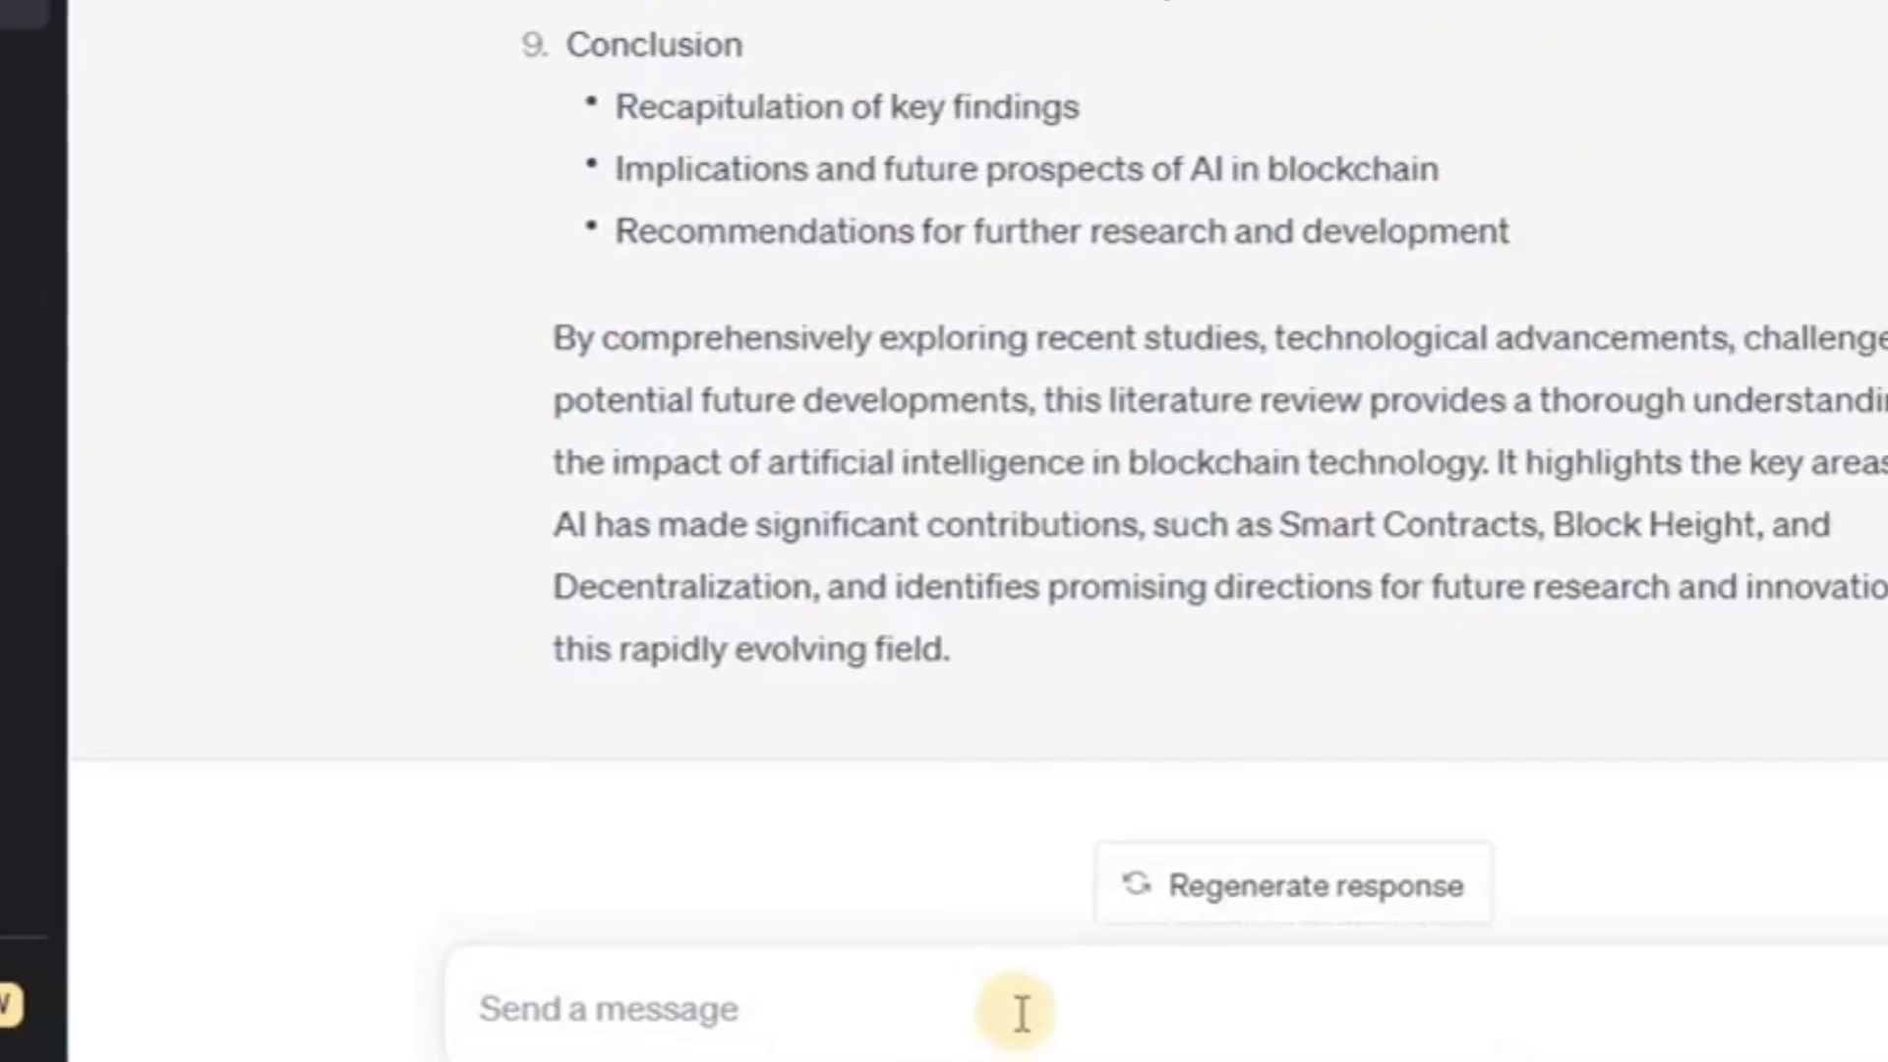
Ask "what is blockchain? can you provide some definitions?" and read through the reply
left_click(973, 1023)
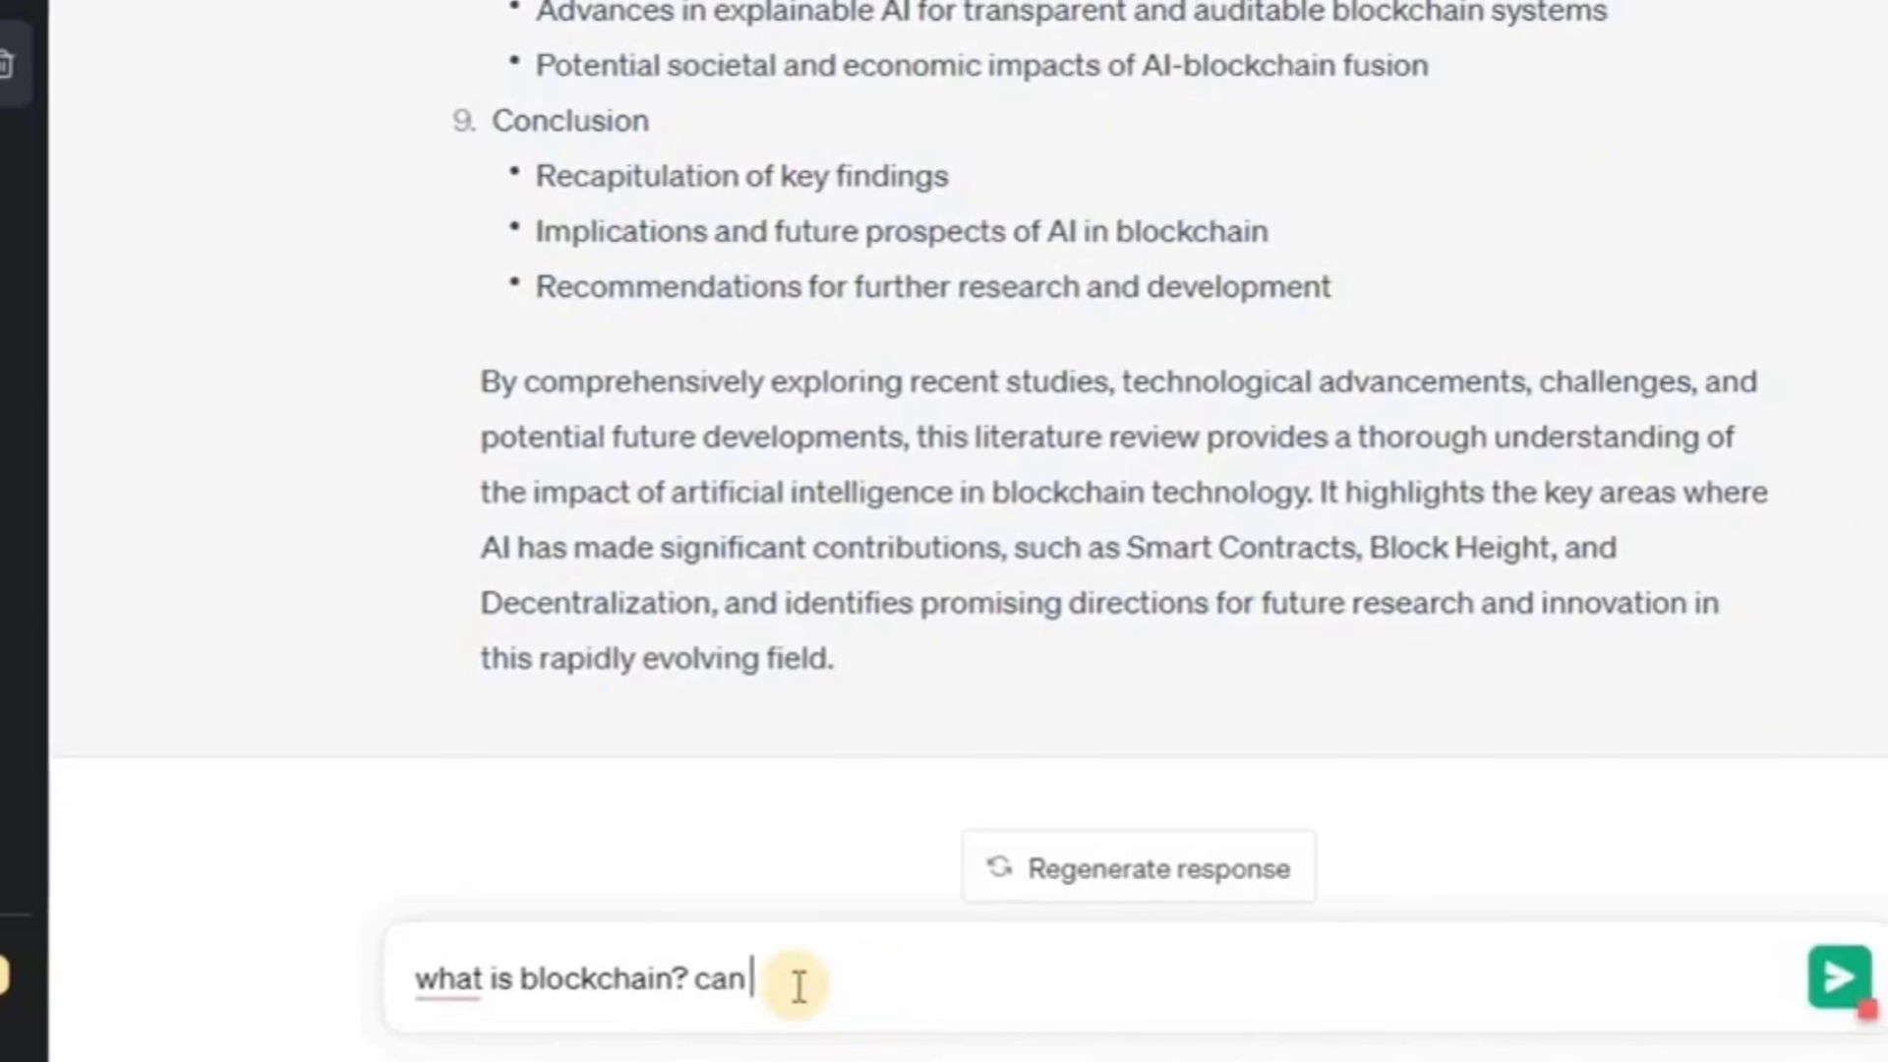
type("you provide some definitions?")
key("Return")
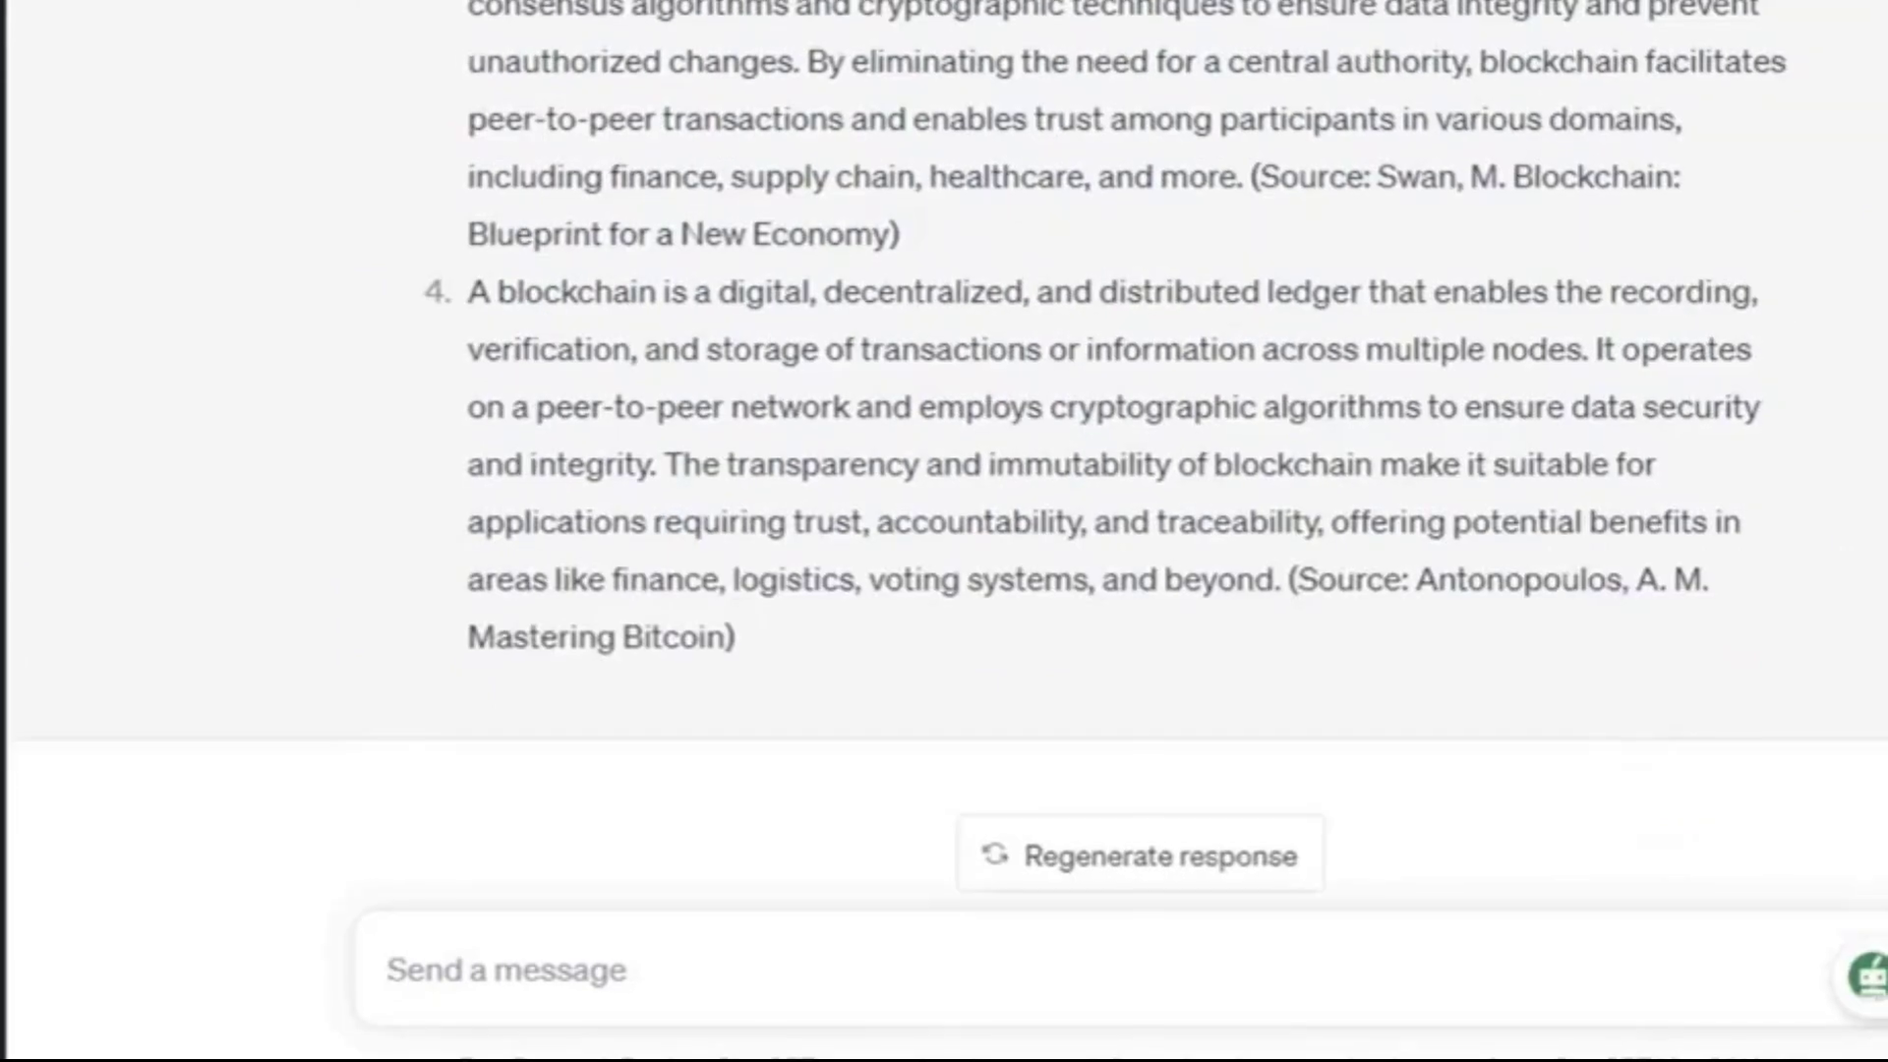
scroll(1101, 453, "up", 10)
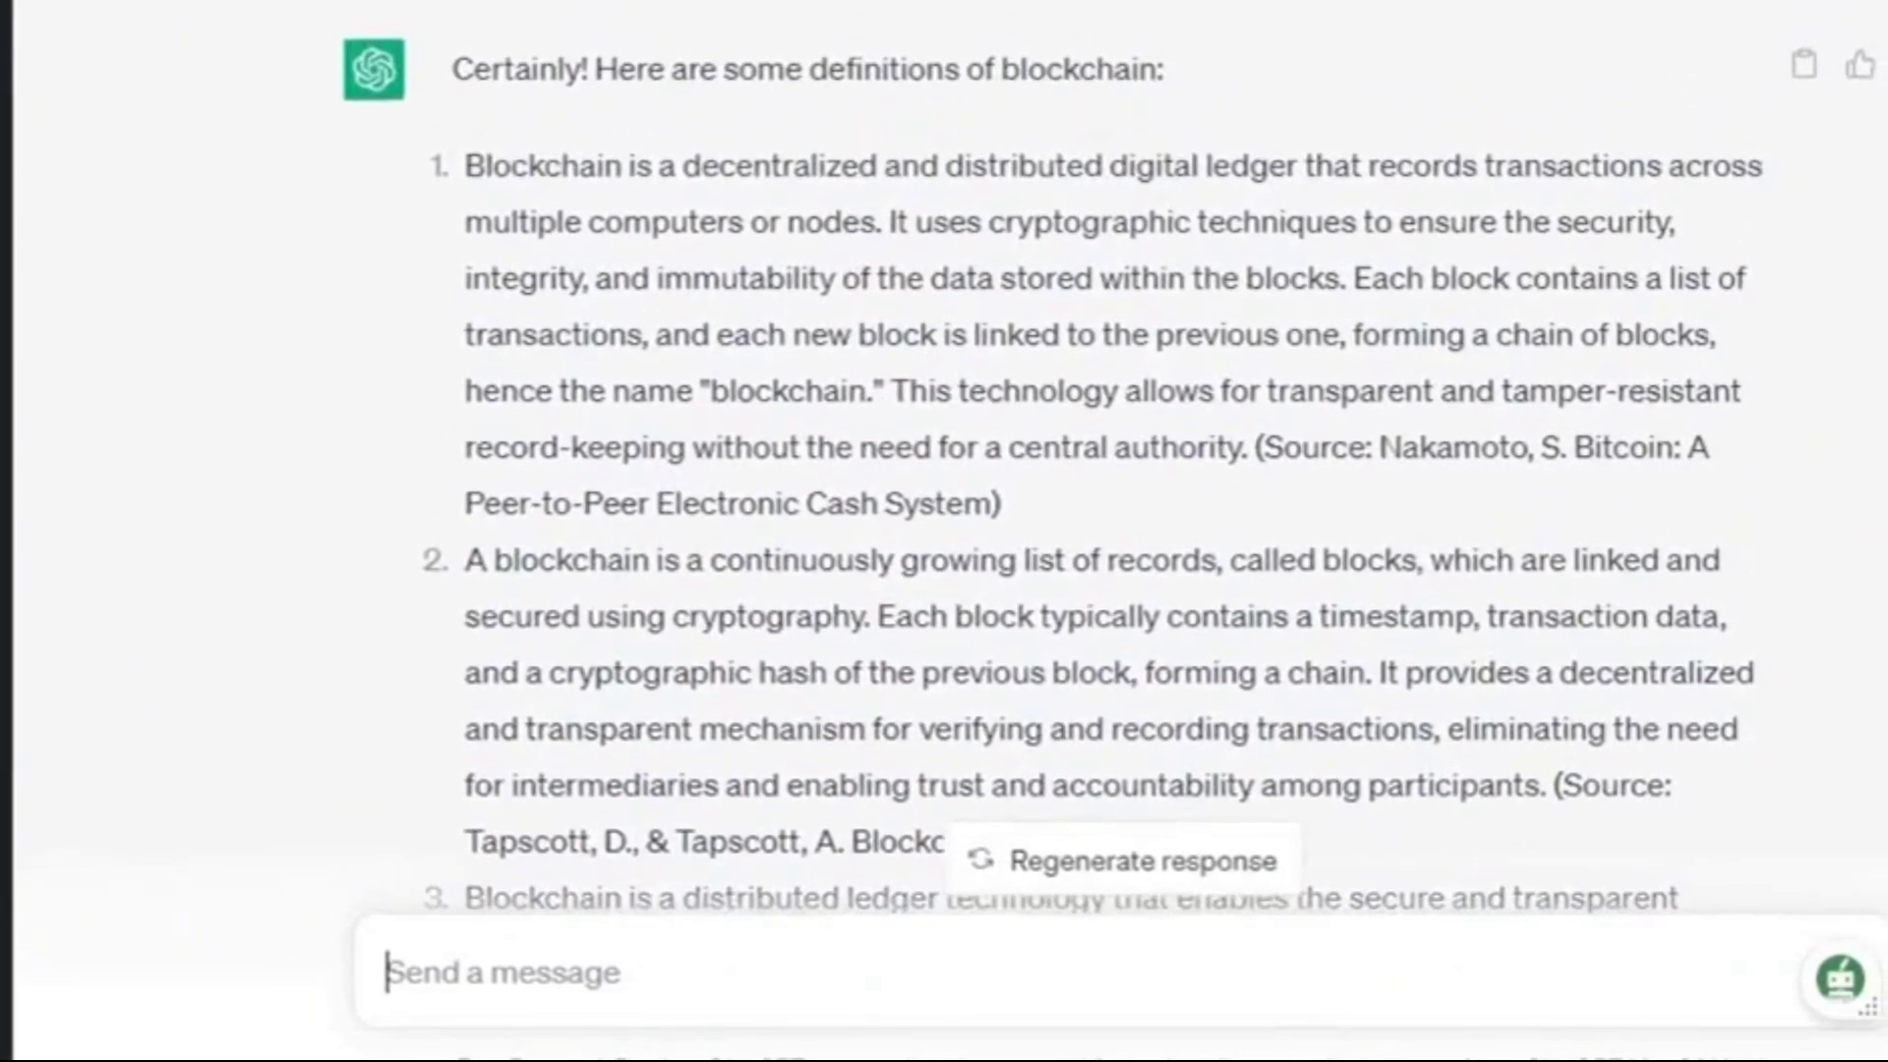
scroll(1102, 453, "down", 10)
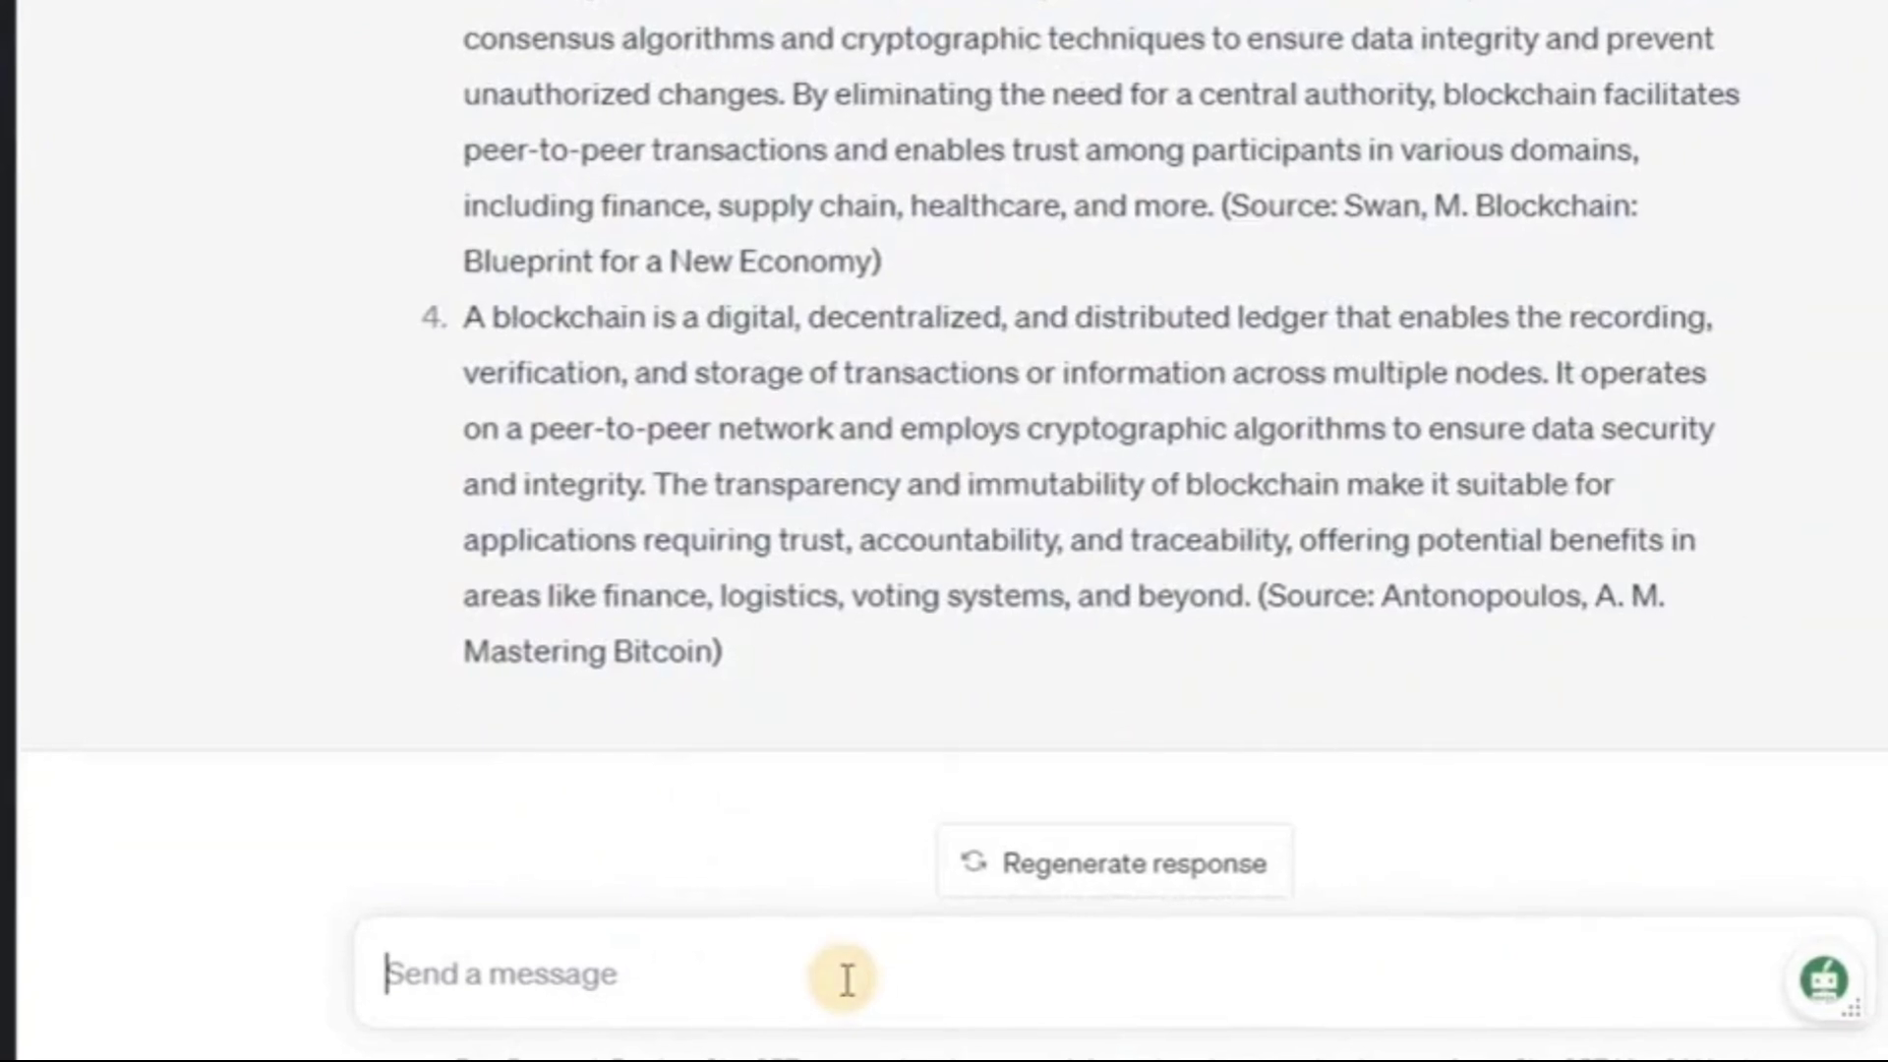
Ask "can you provide me the references for the definition?" as a follow-up message
type("can you provide me the r")
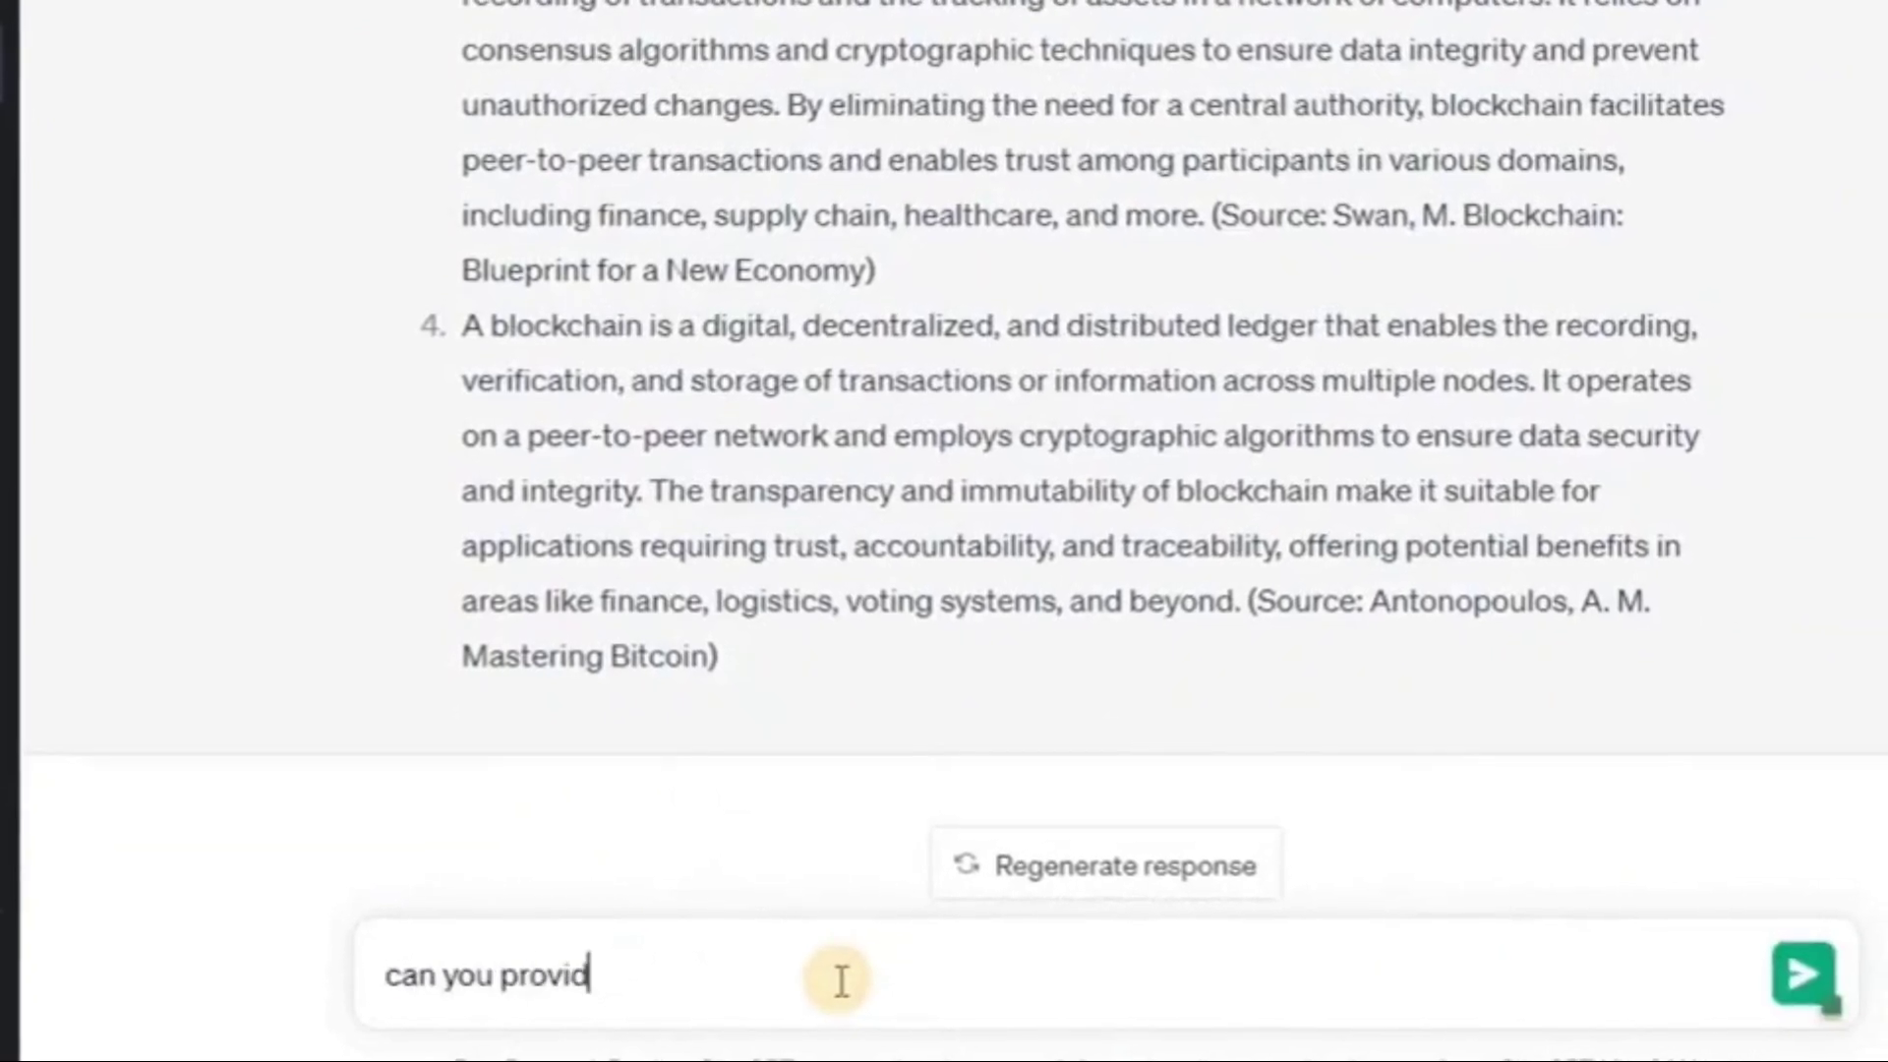
type("eferences for the")
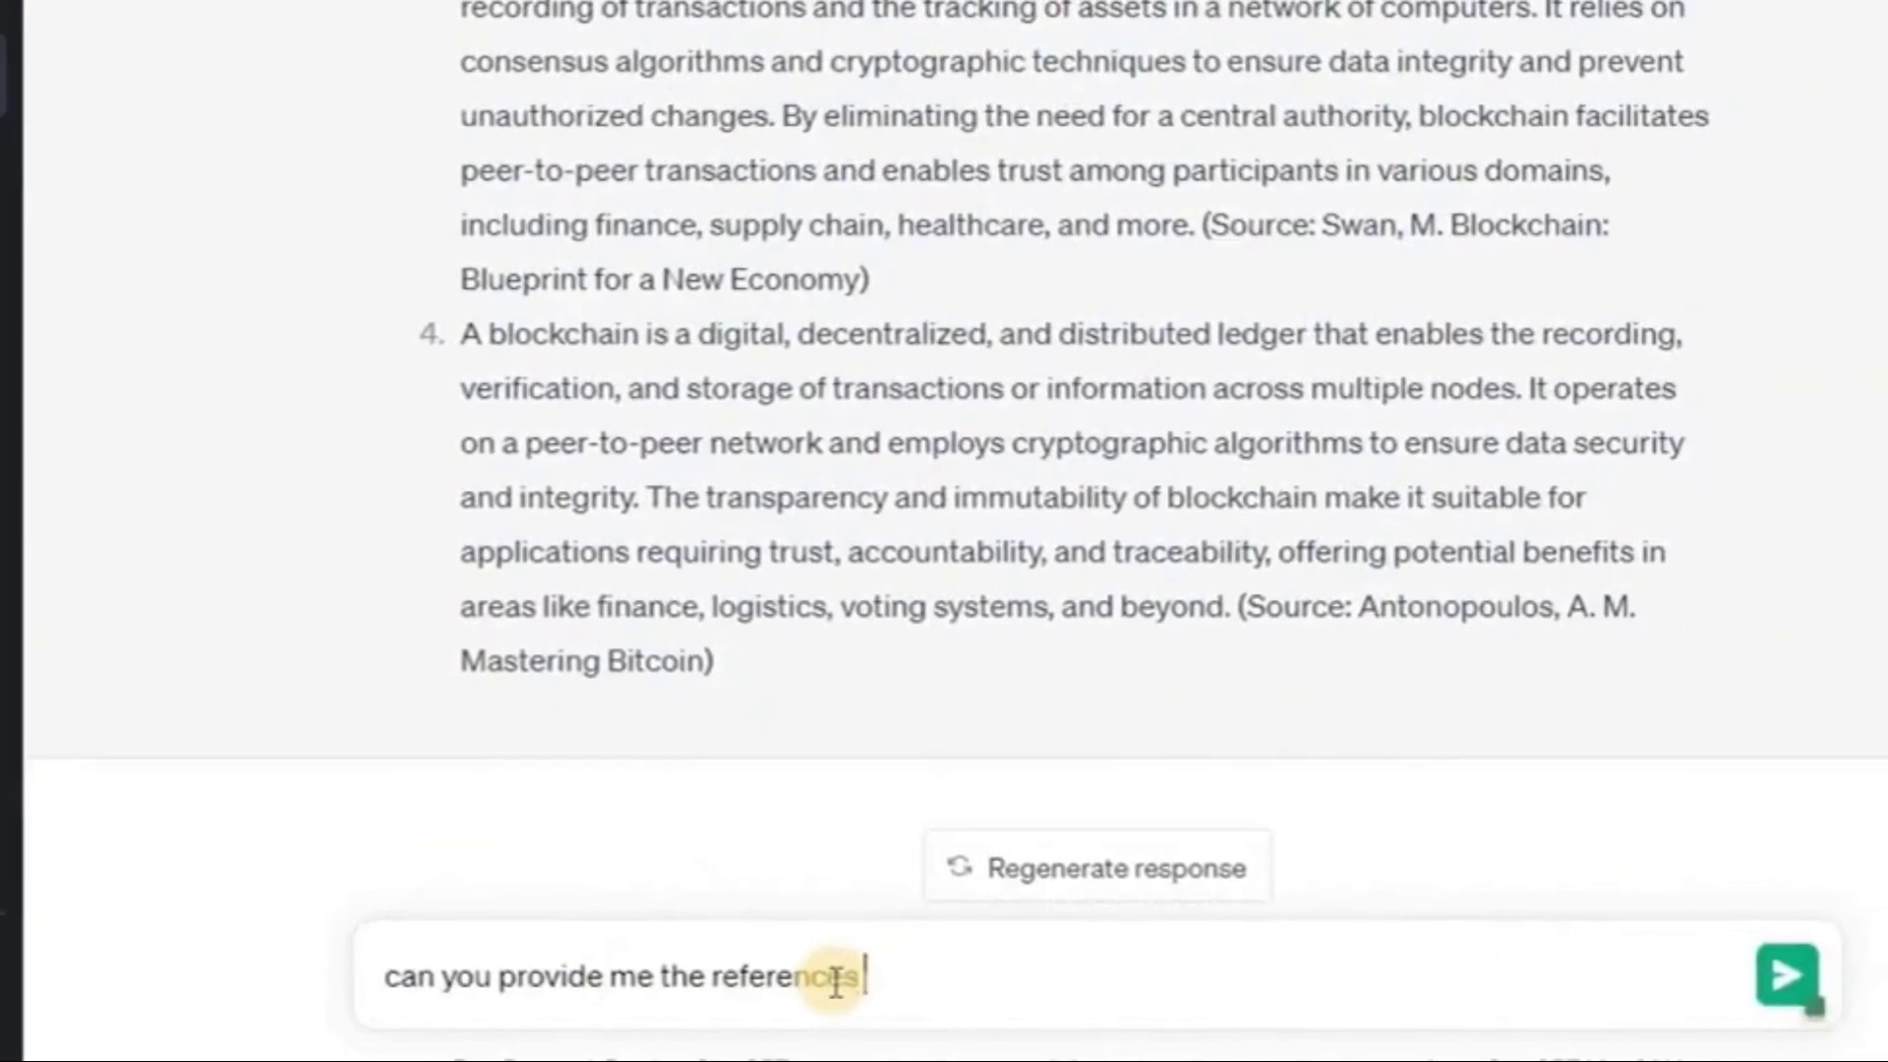
type(" definition?")
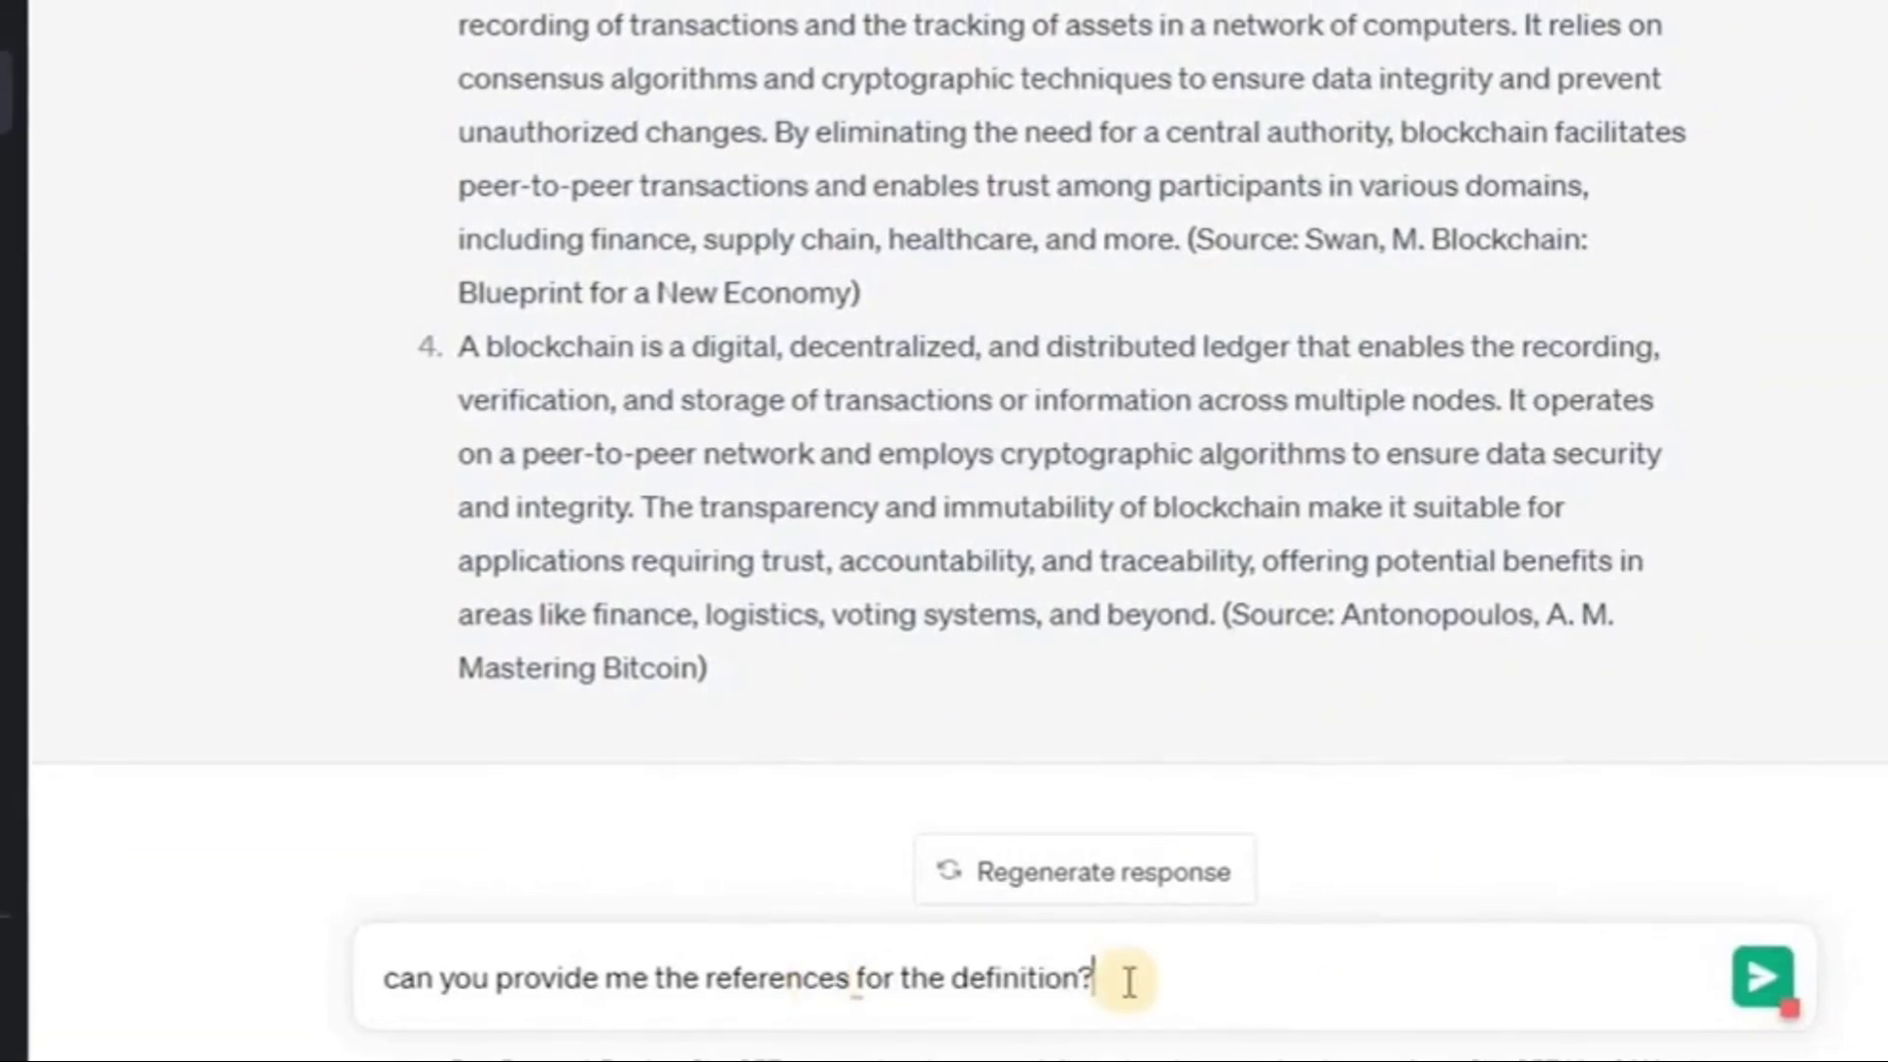
key("Return")
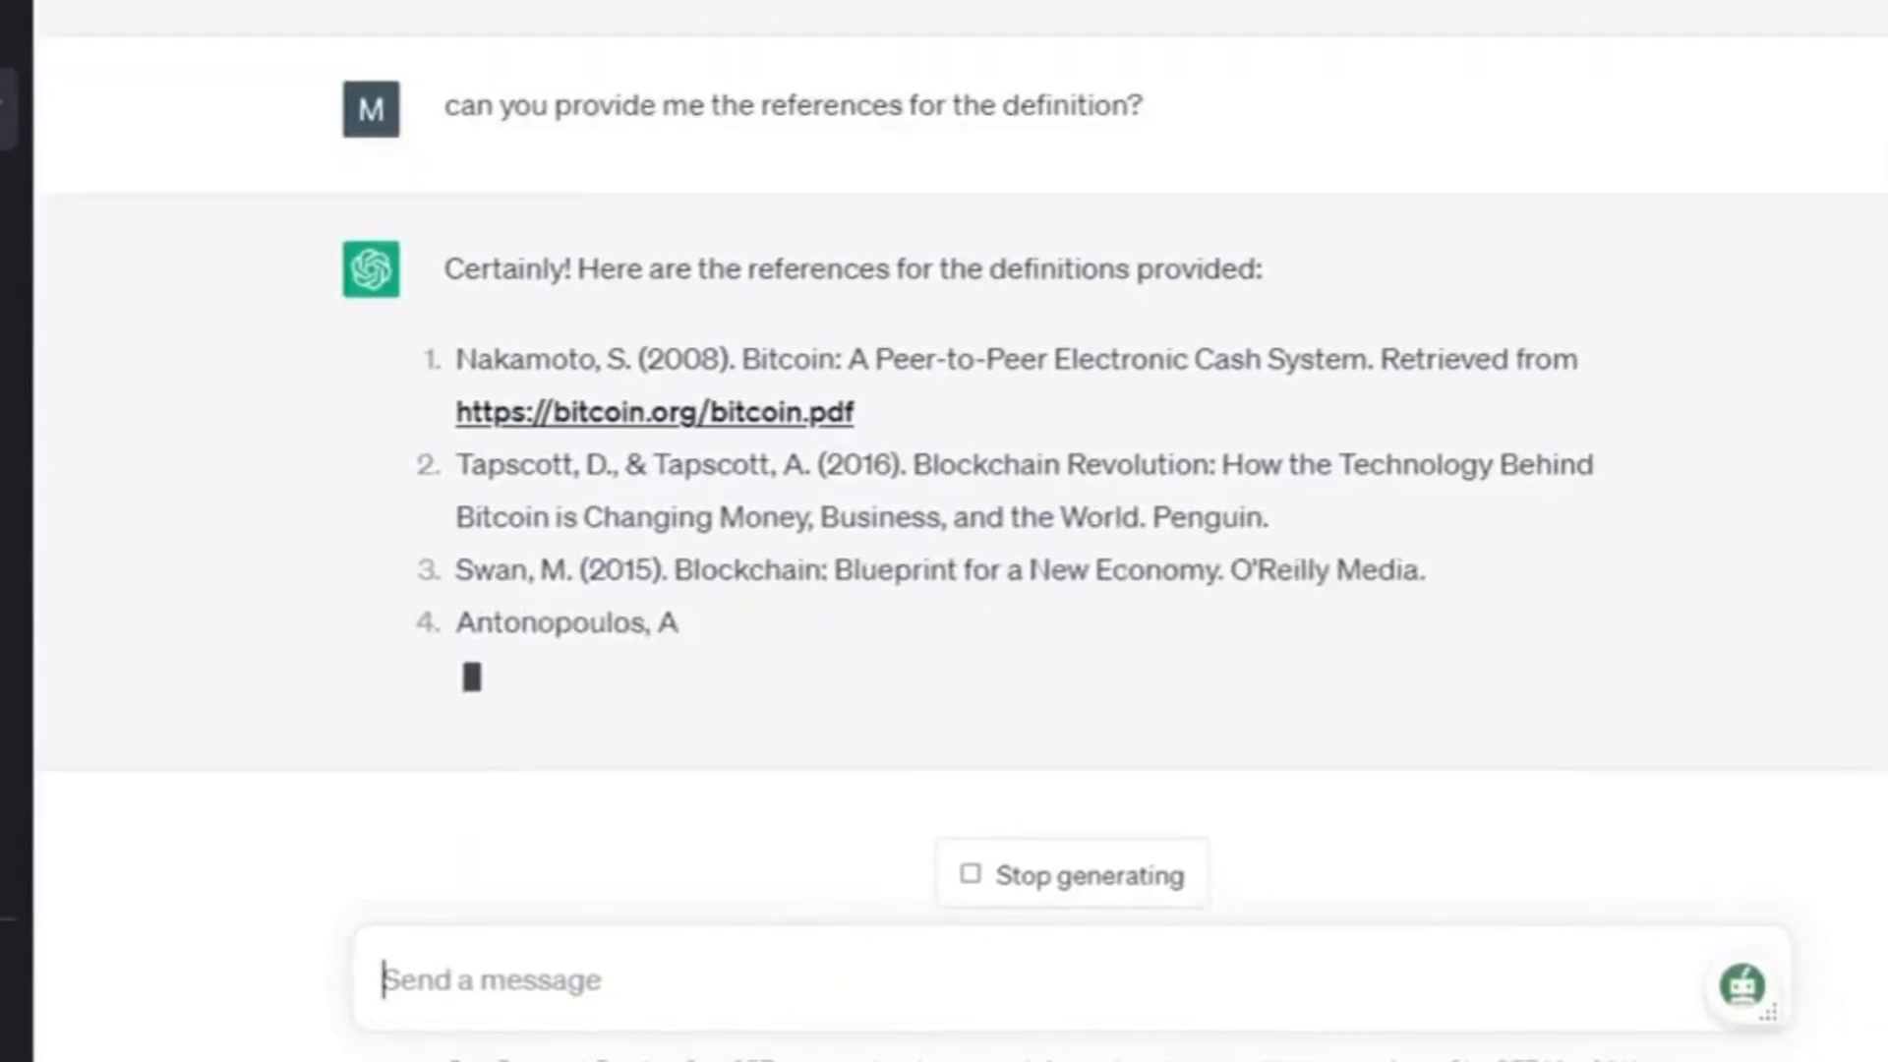
left_click_drag(620, 42, 1011, 51)
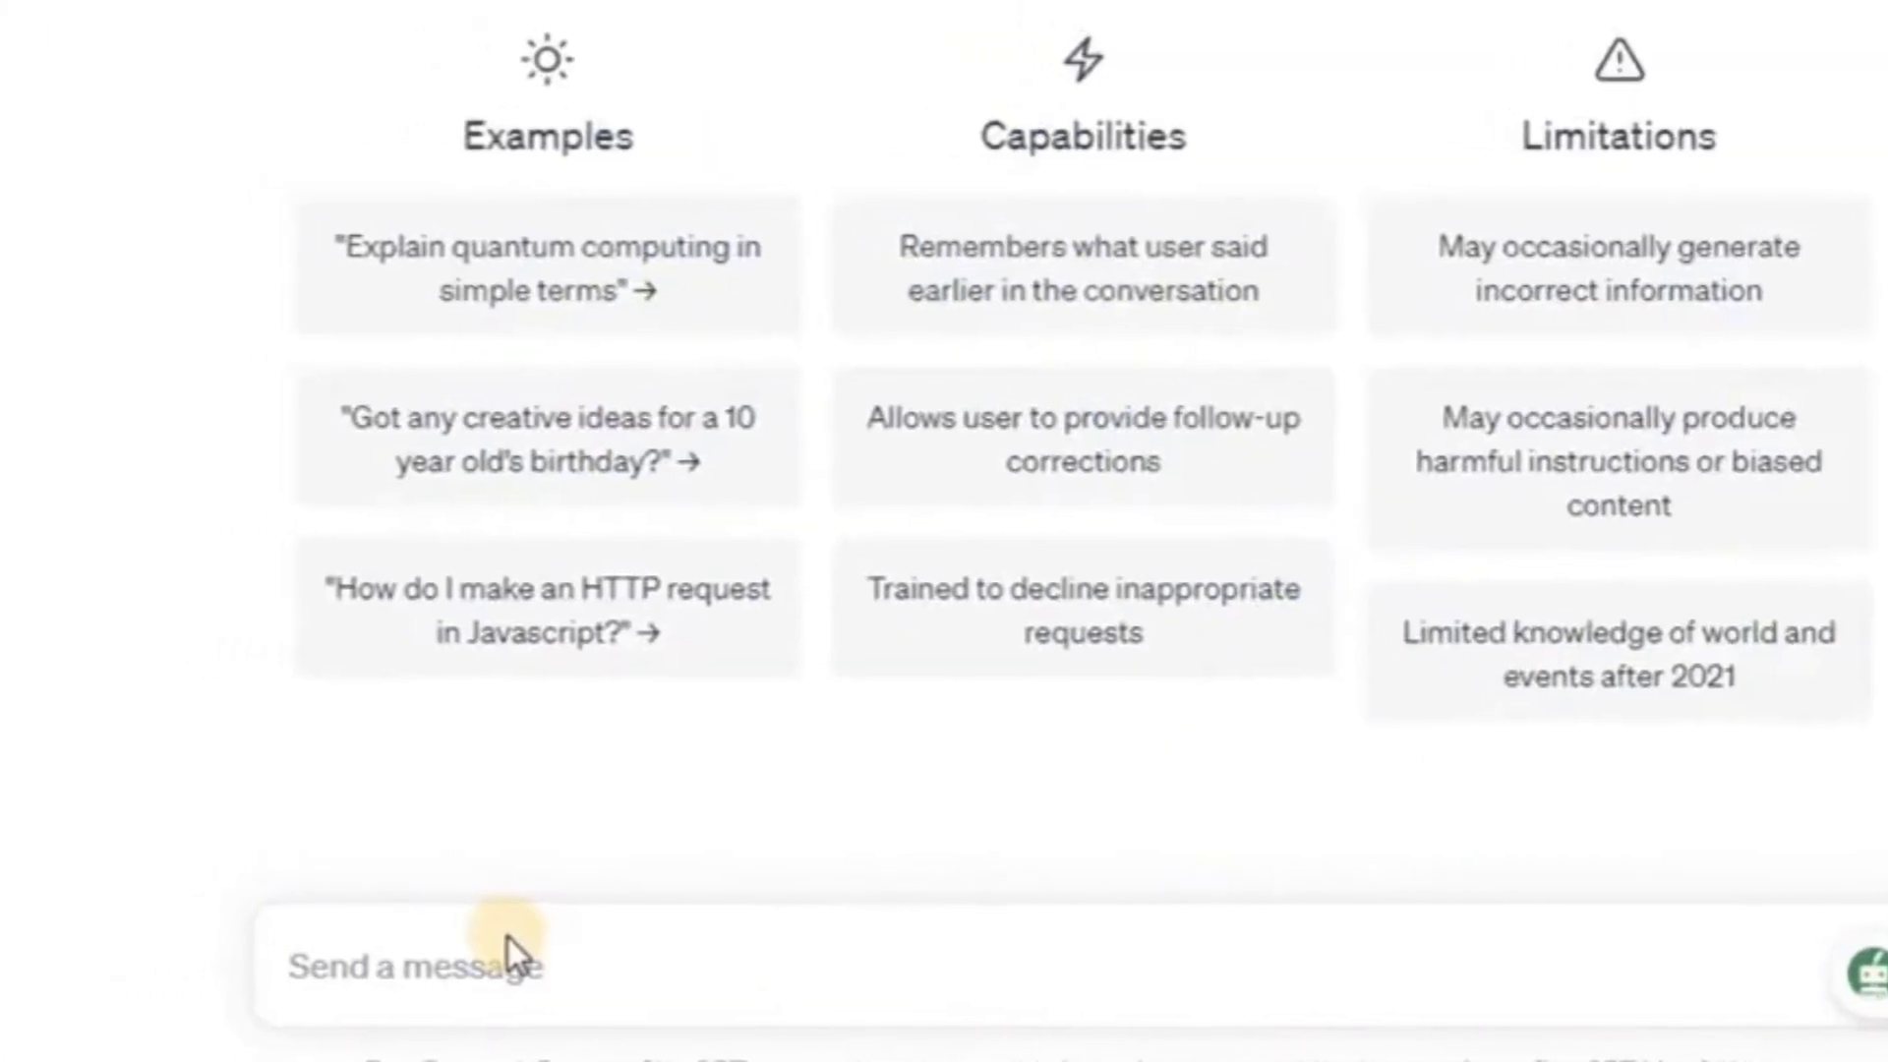
In a new chat, submit the prepared literature review prompt with three stress and digital hoarding hypotheses, period 2015 to 2023 and end references; read the response
key("ctrl+v")
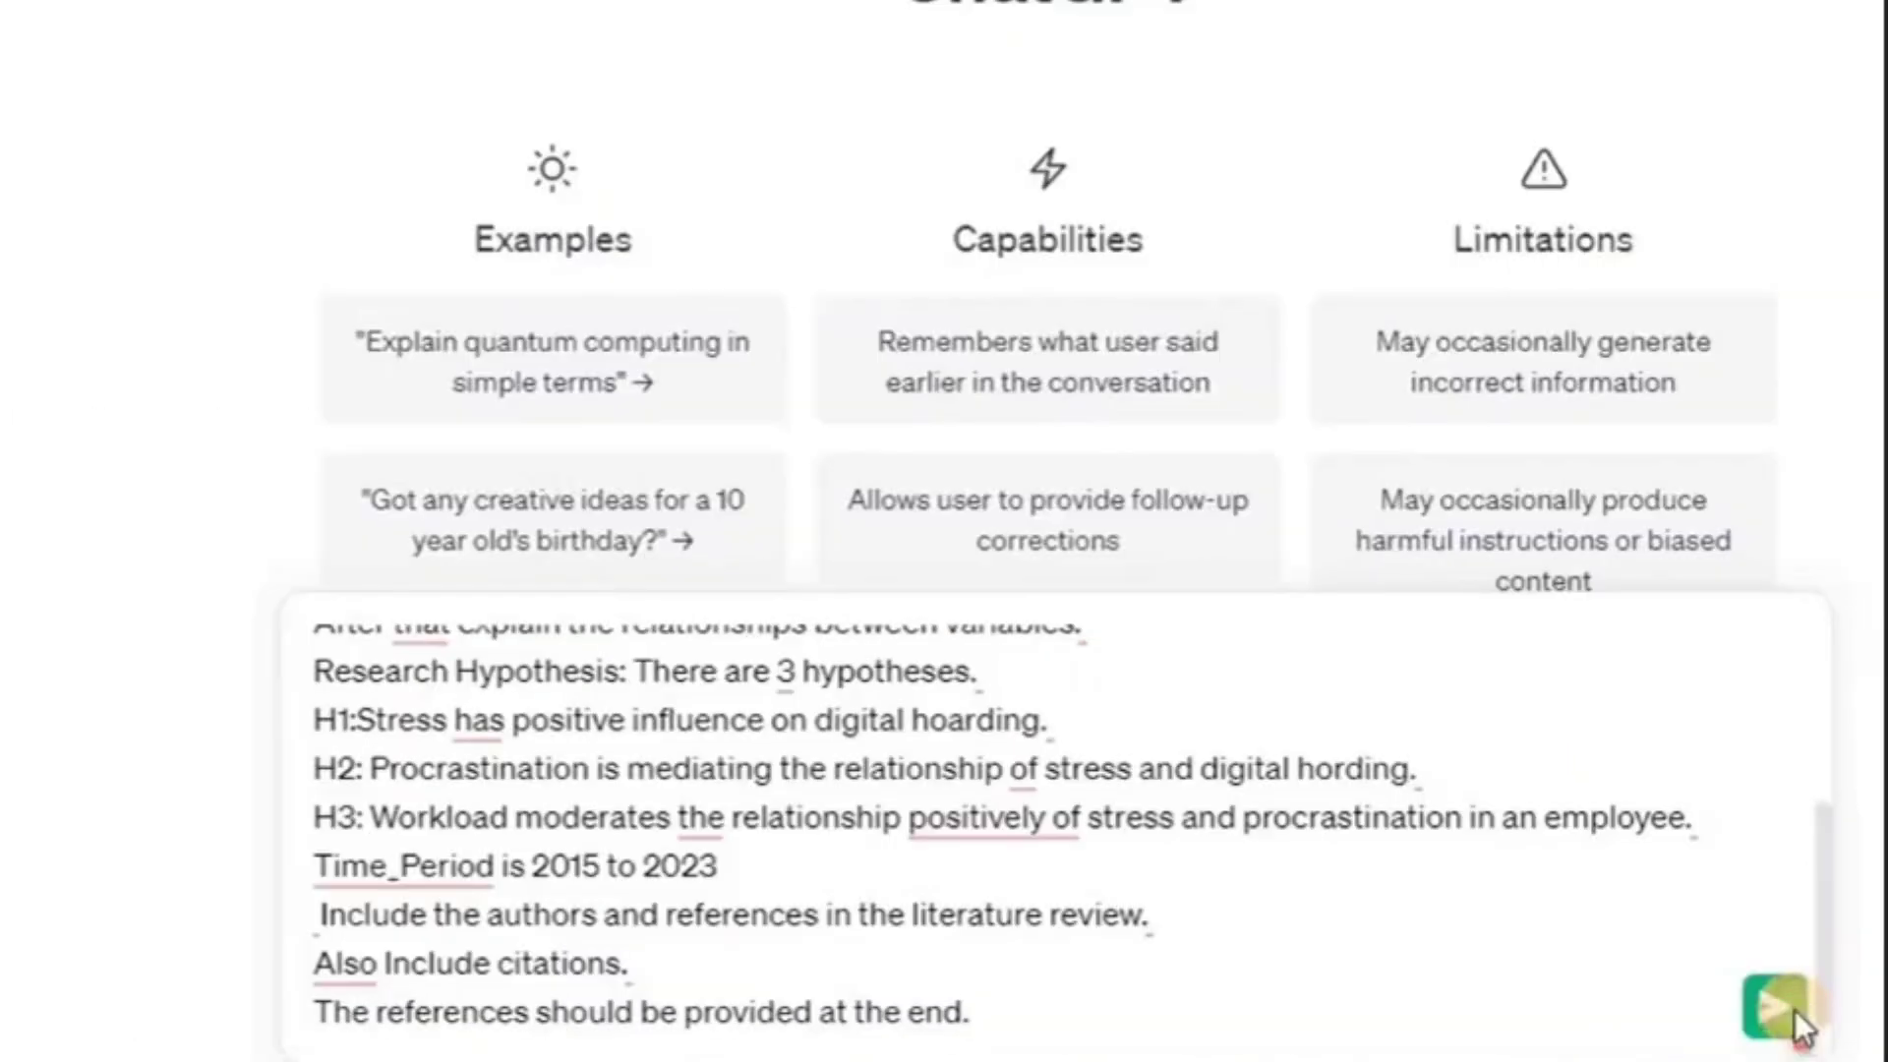
left_click(1792, 1009)
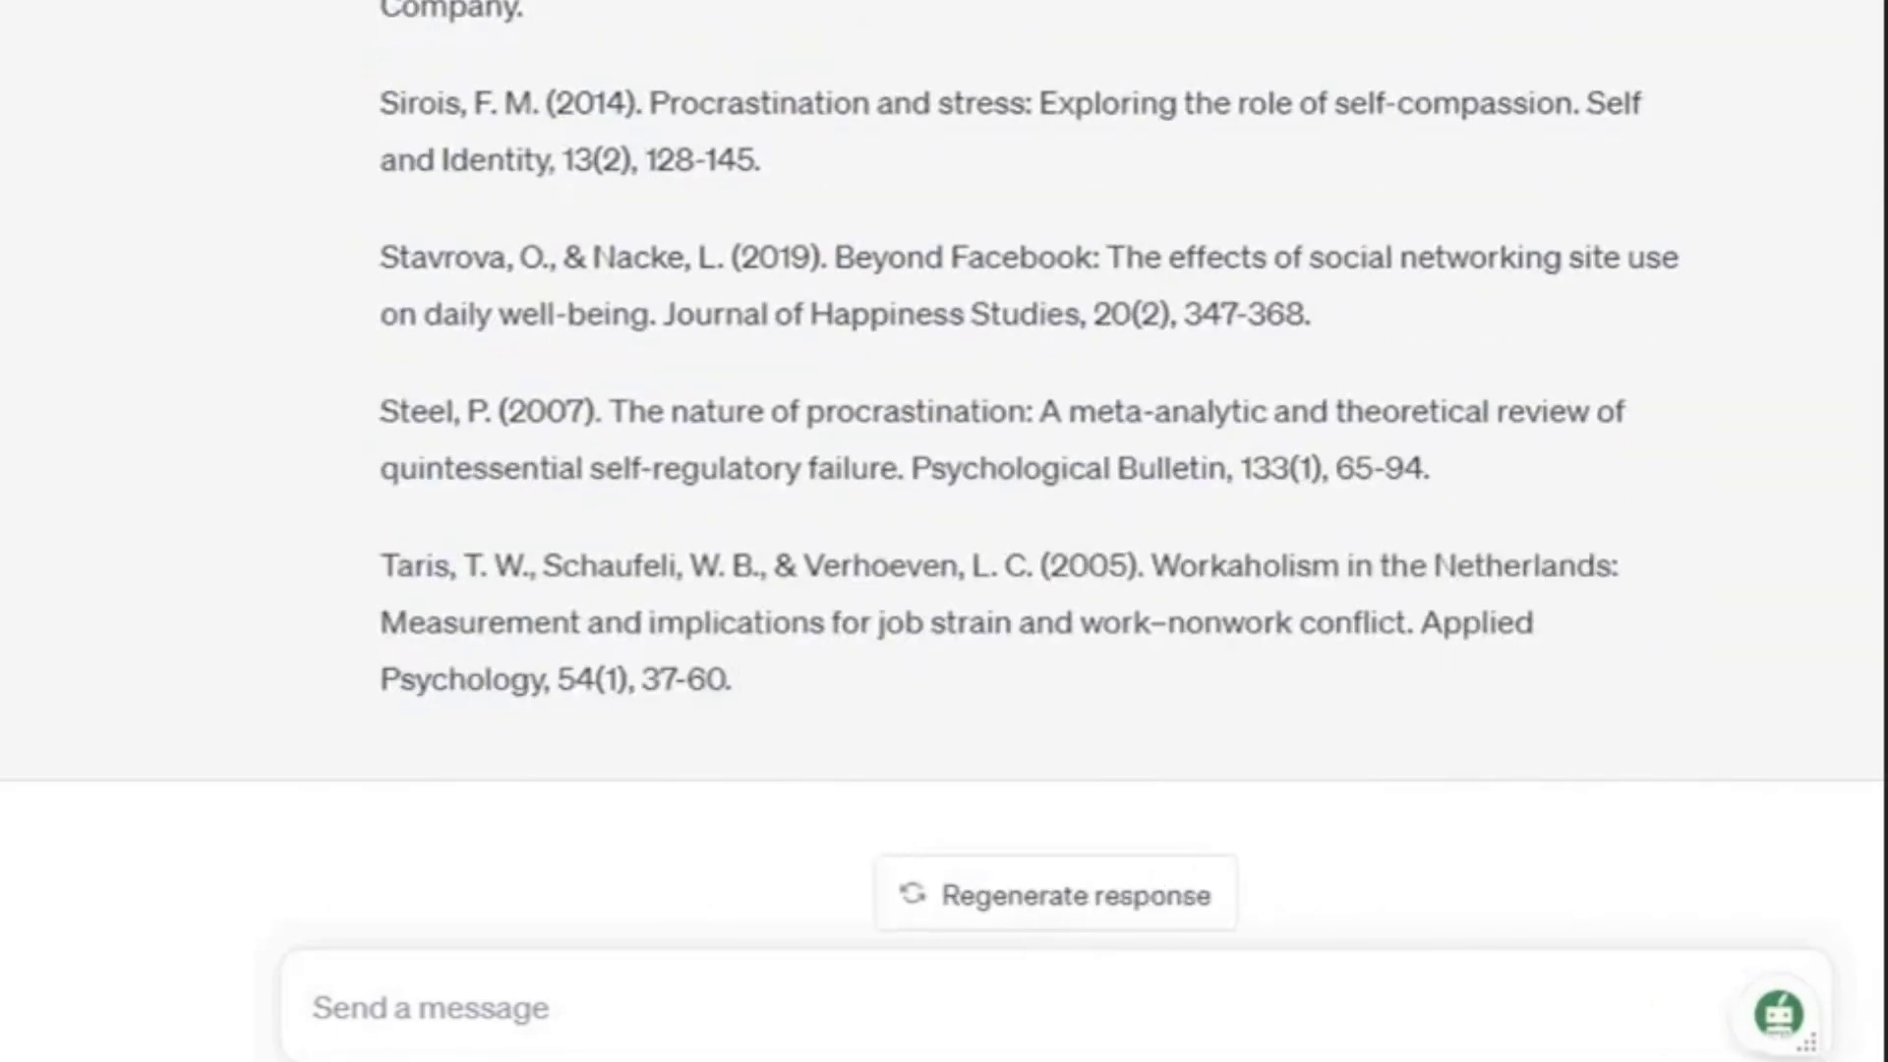
scroll(942, 405, "up", 10)
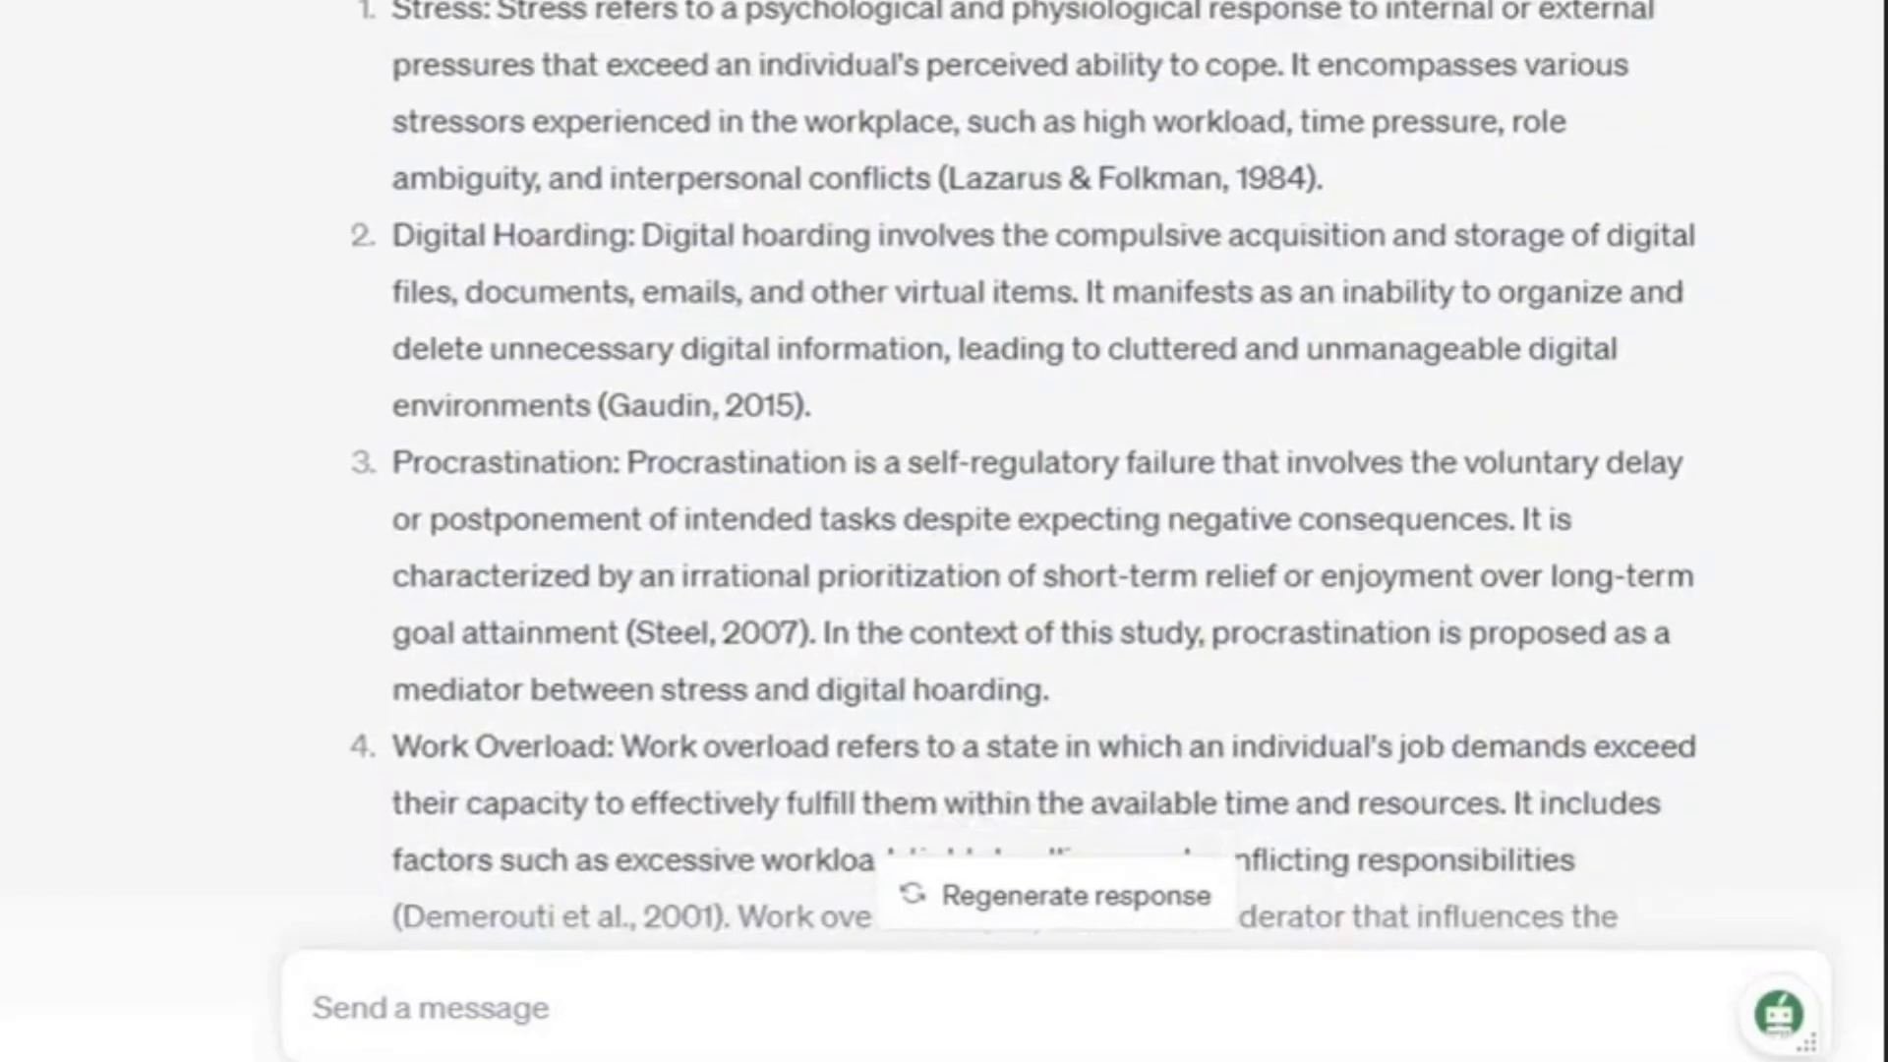
scroll(1023, 472, "down", 11)
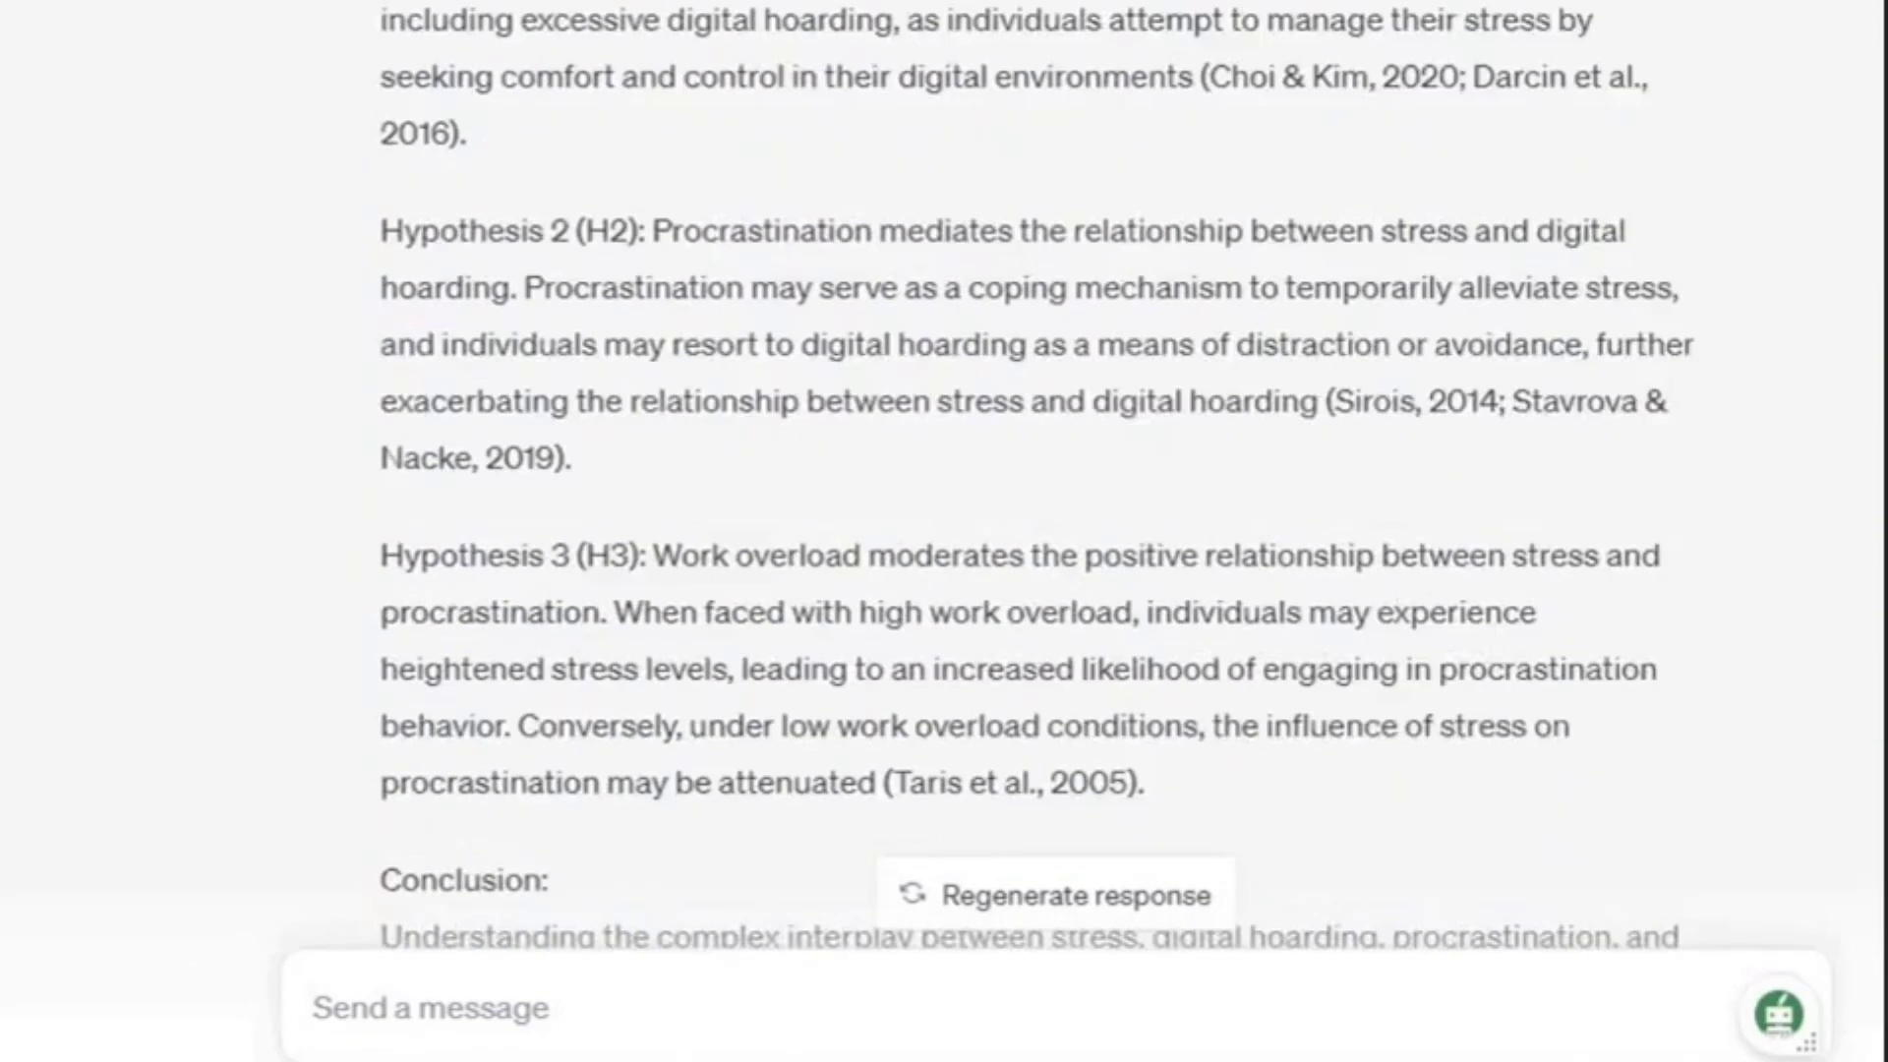
scroll(1023, 472, "down", 20)
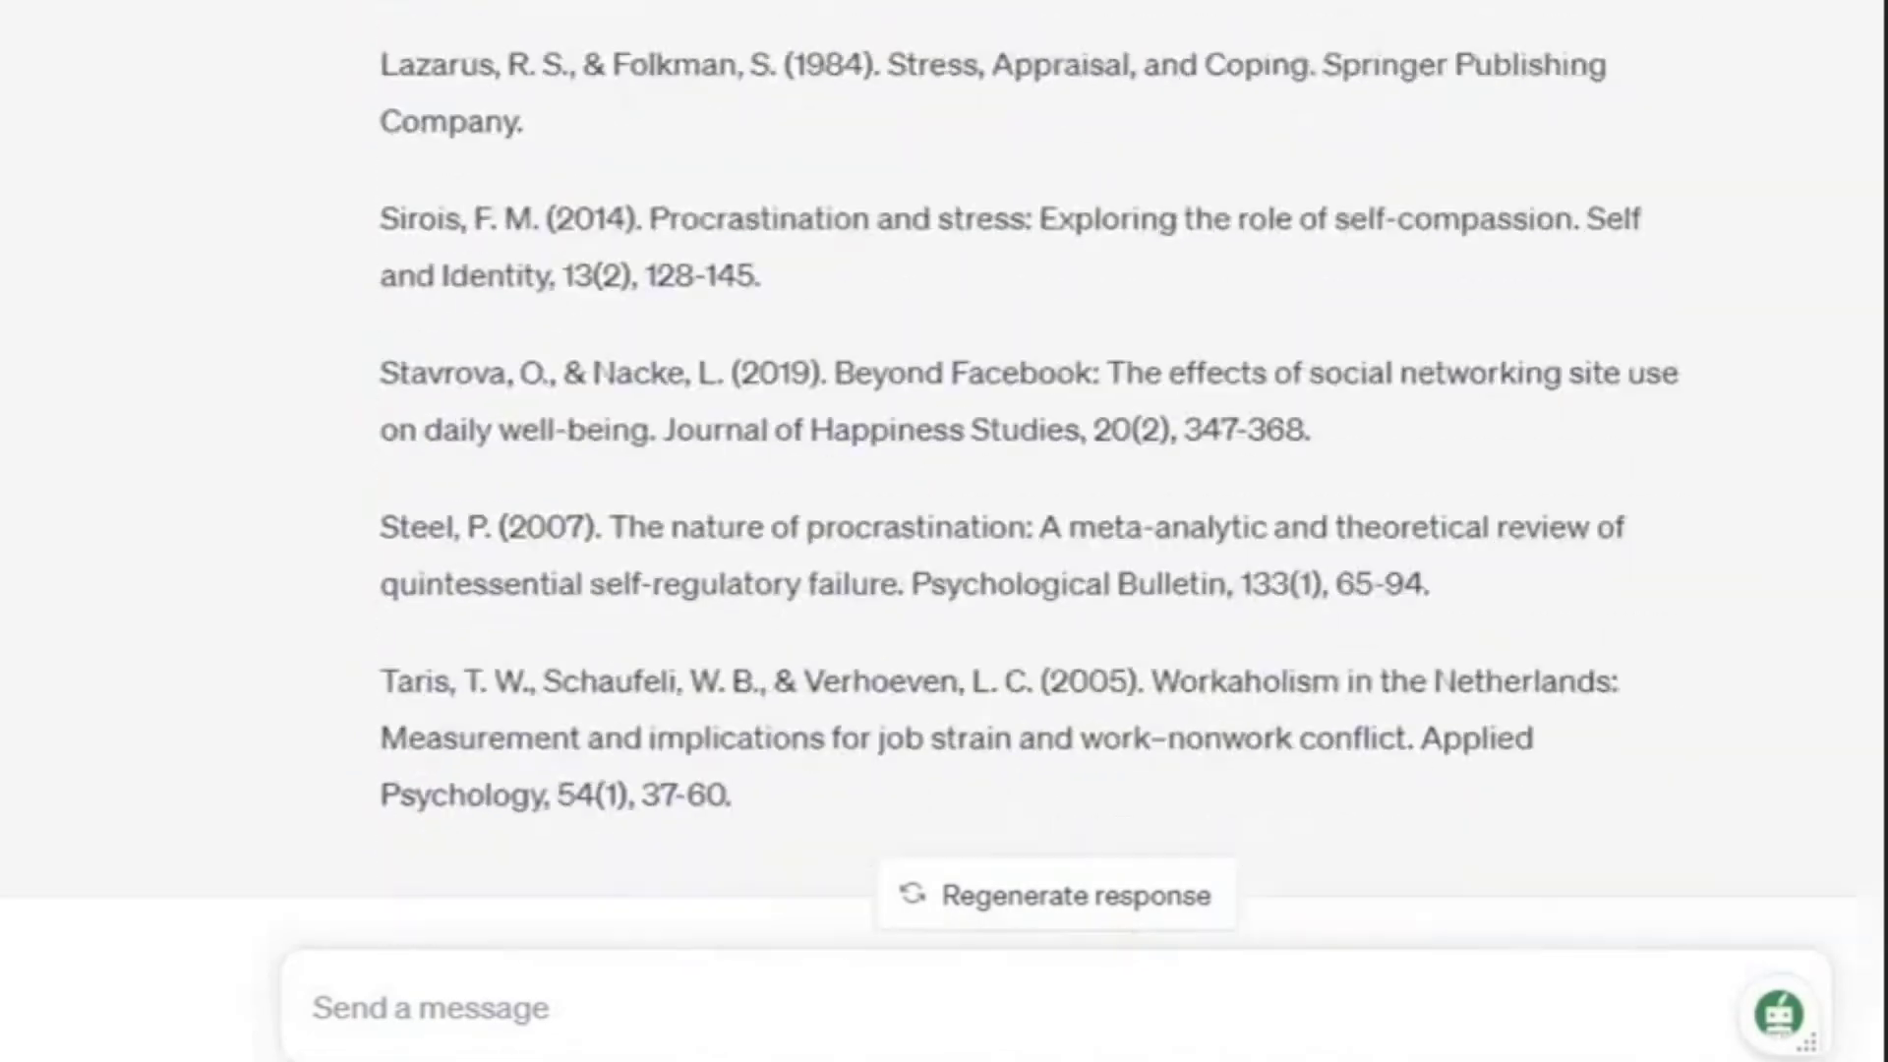
scroll(1023, 472, "down", 2)
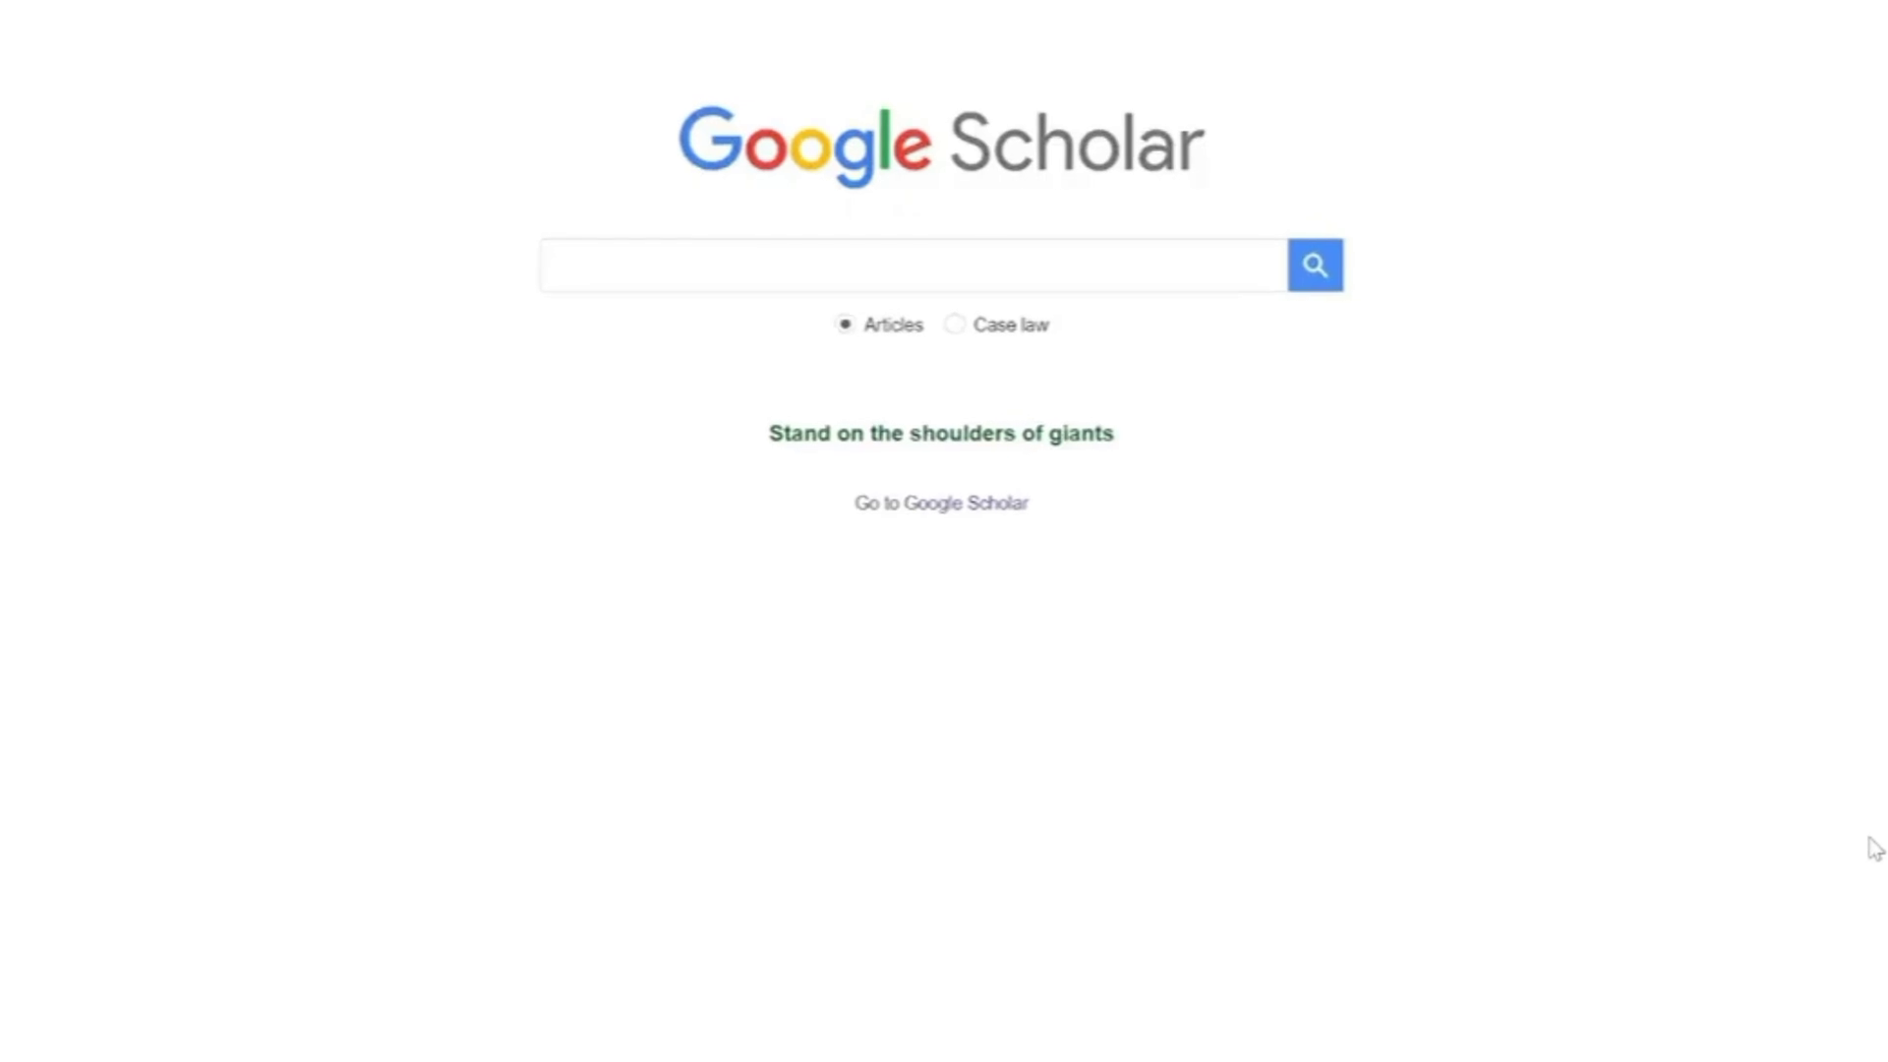
Switch to Google Scholar, search for "side effects of coffee" using the recent search, and look through the article results
left_click(1070, 264)
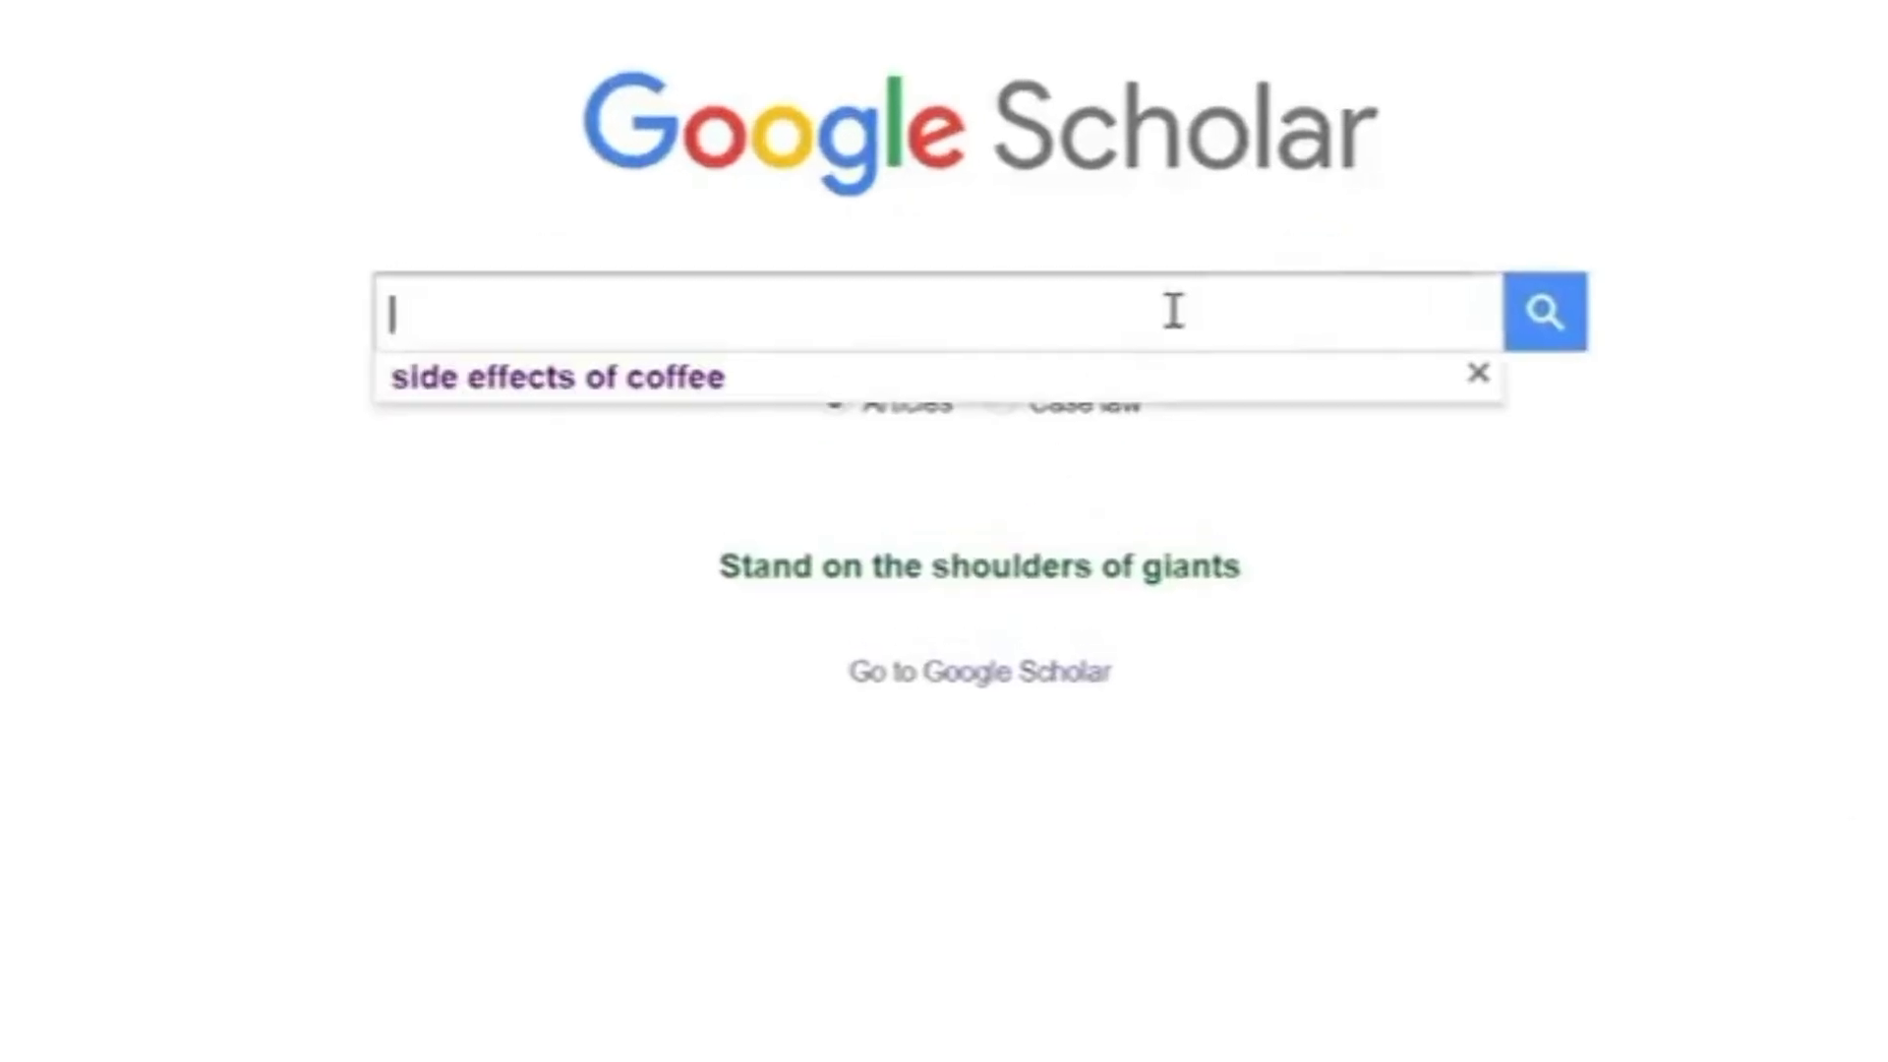
left_click(1102, 385)
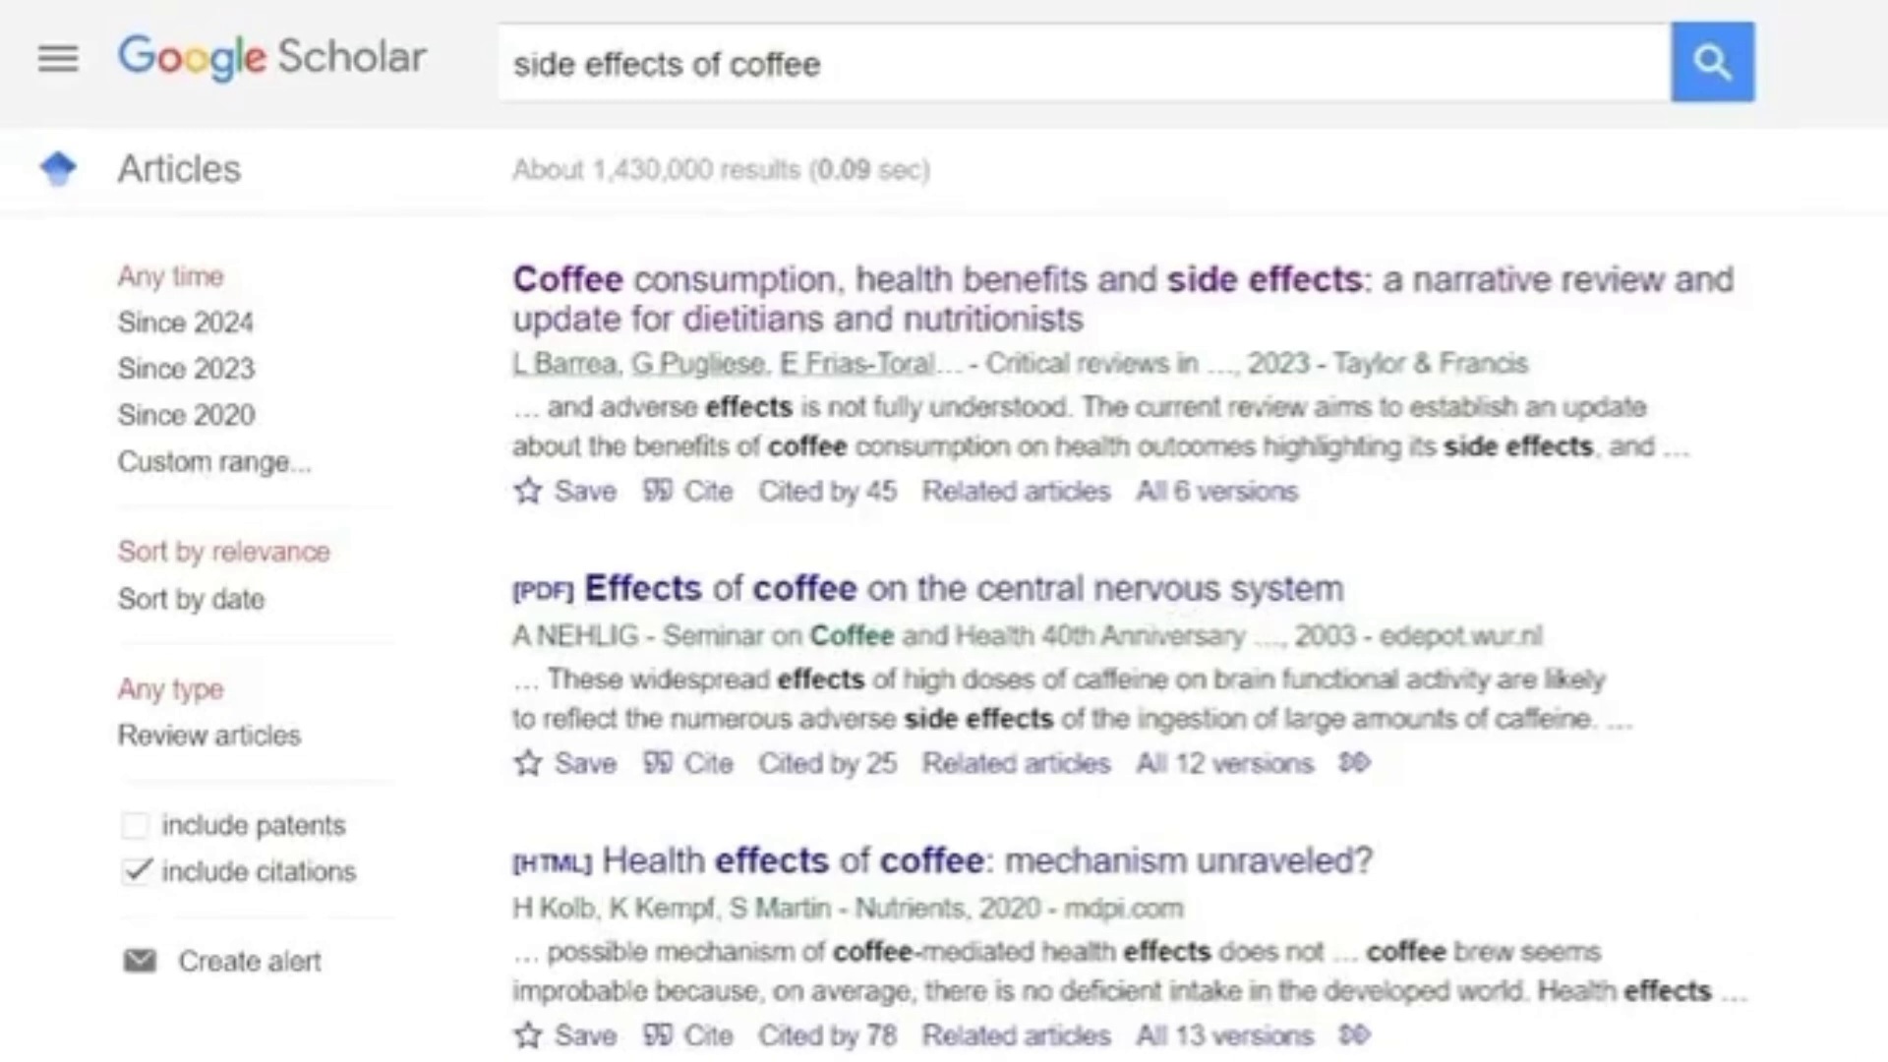
scroll(944, 531, "down", 8)
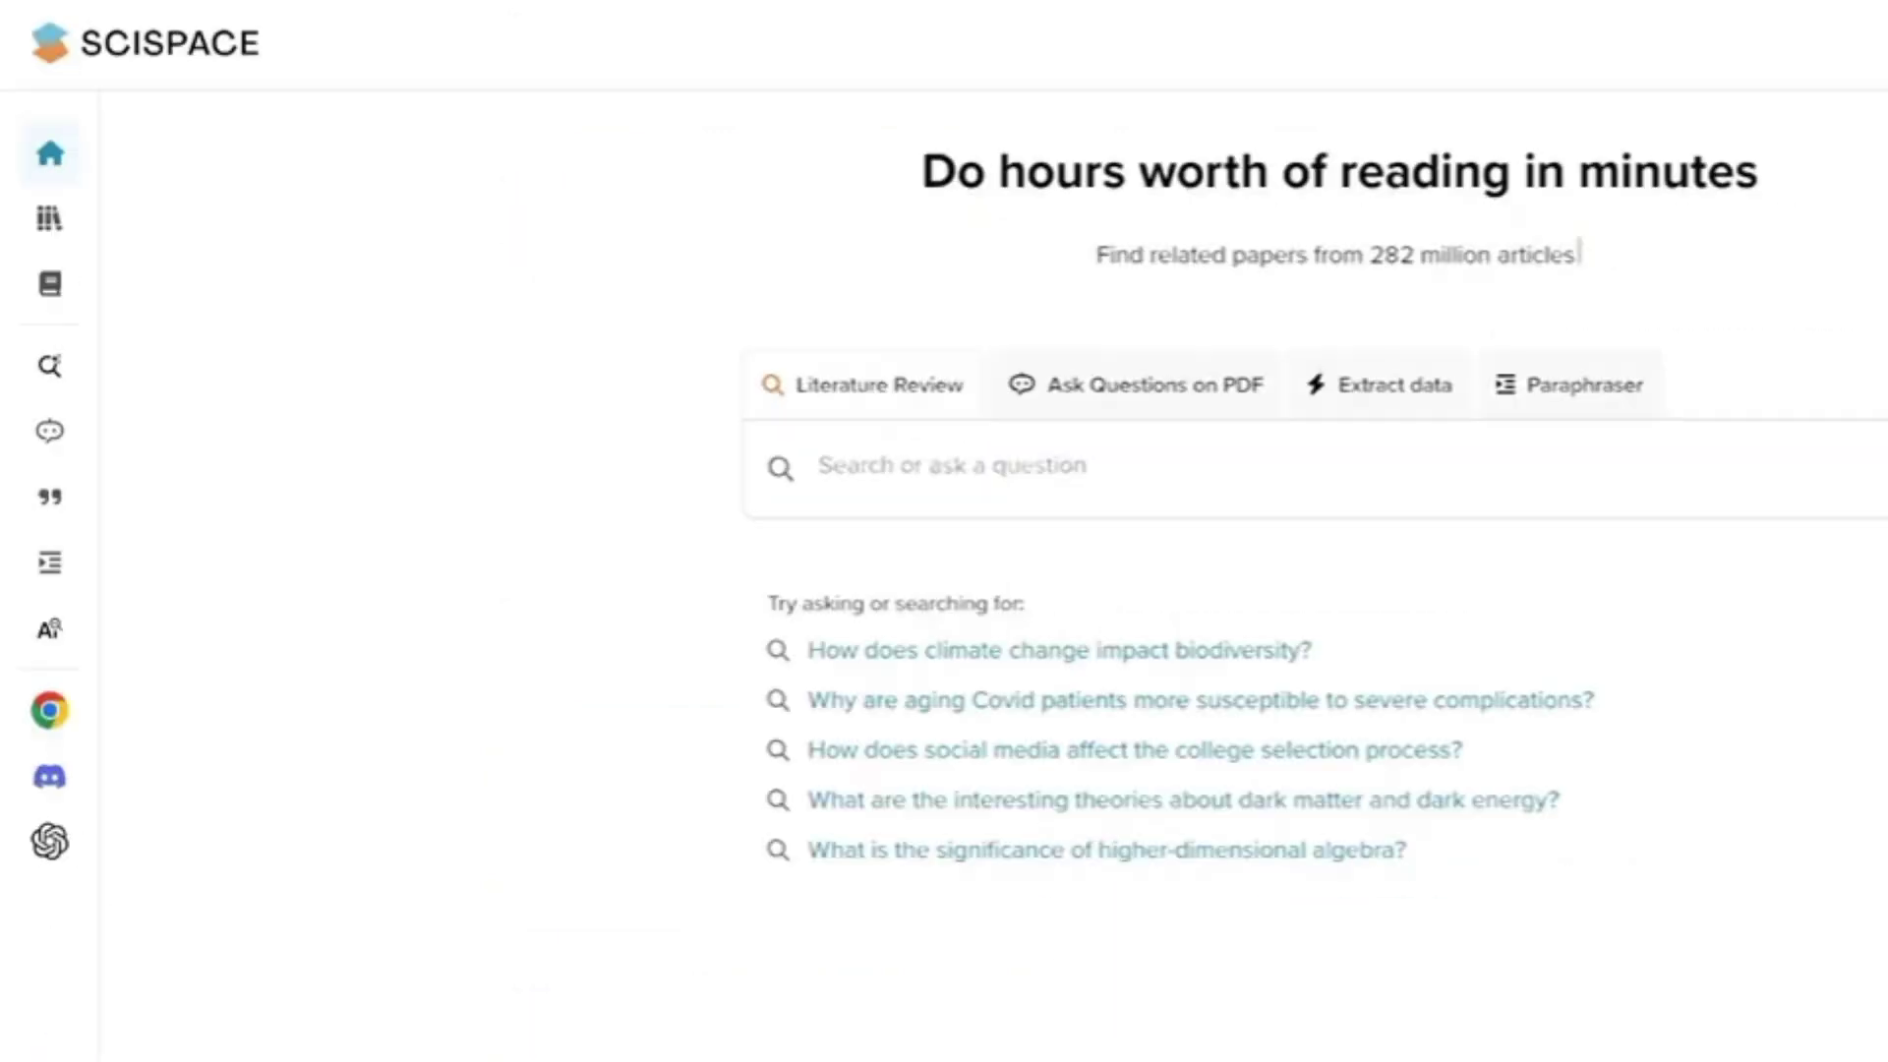
Switch to SciSpace and run a Literature Review search for "what are the benefits and side effects of coffee"
left_click(1221, 479)
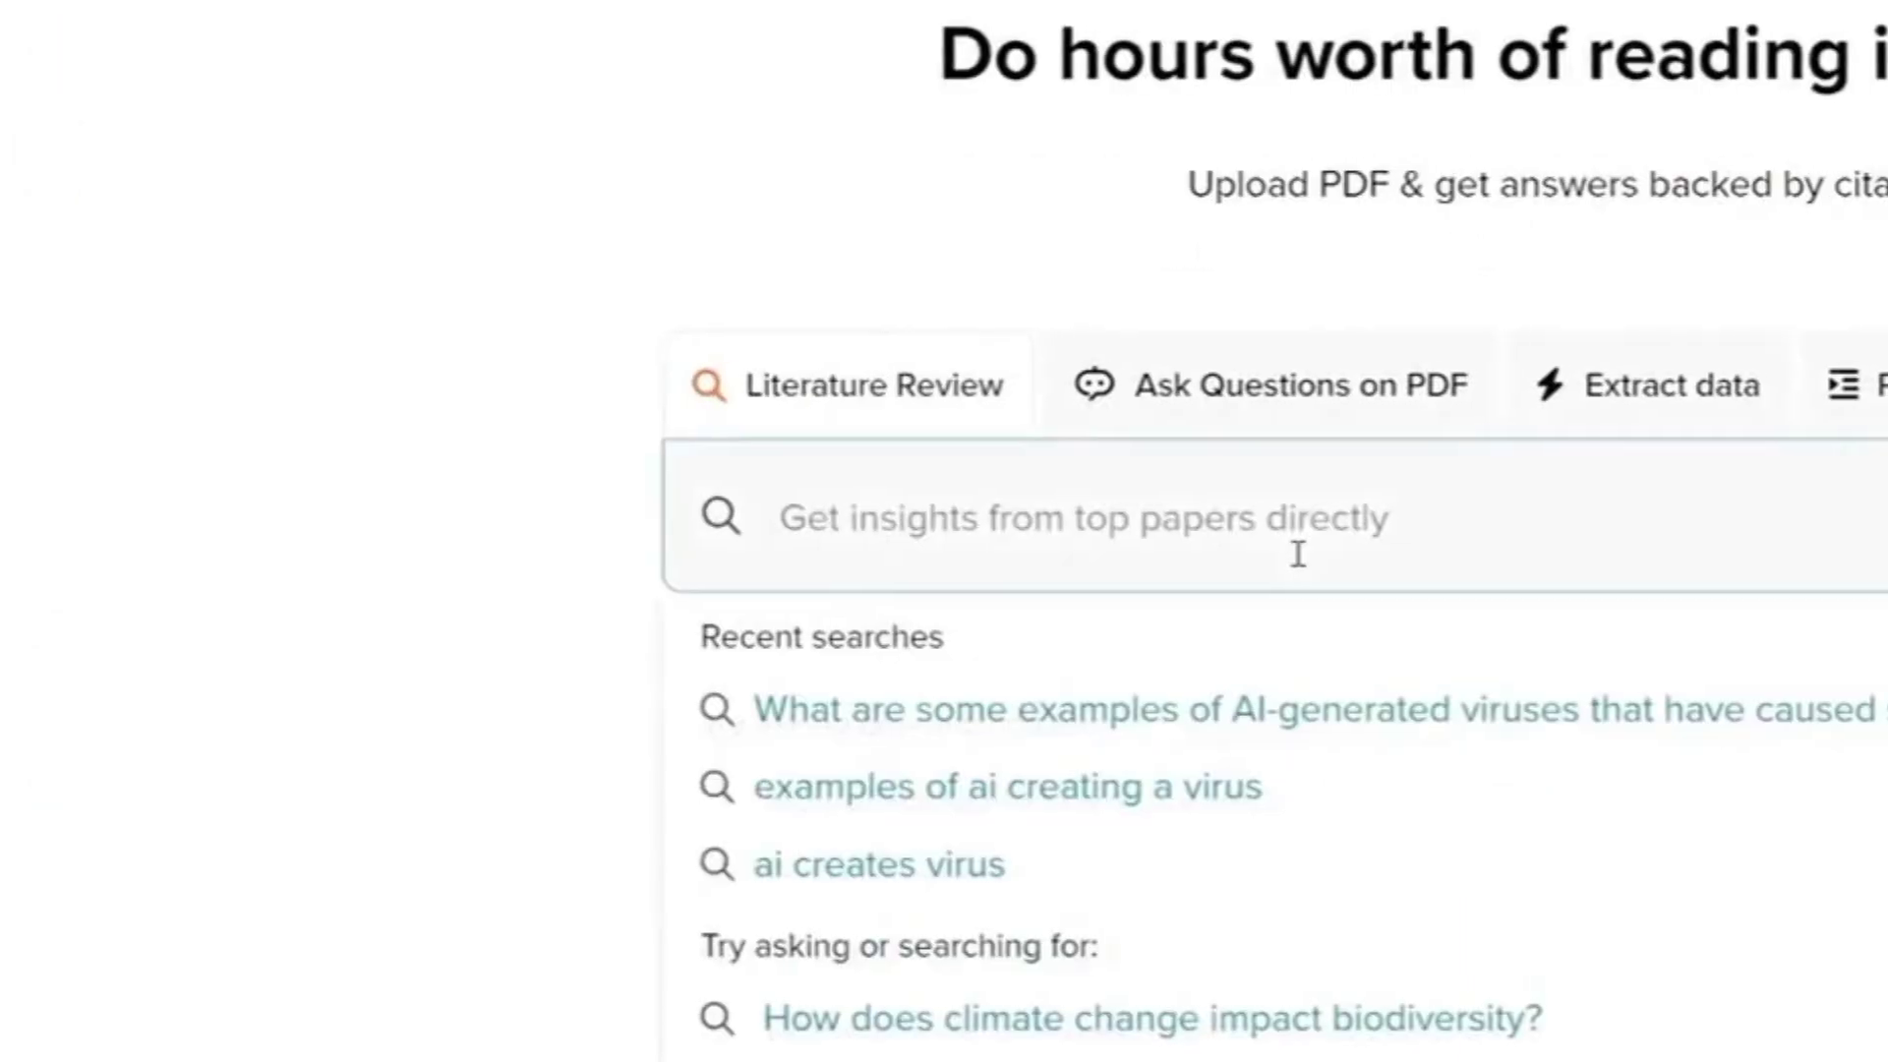
type("what are the benefits and")
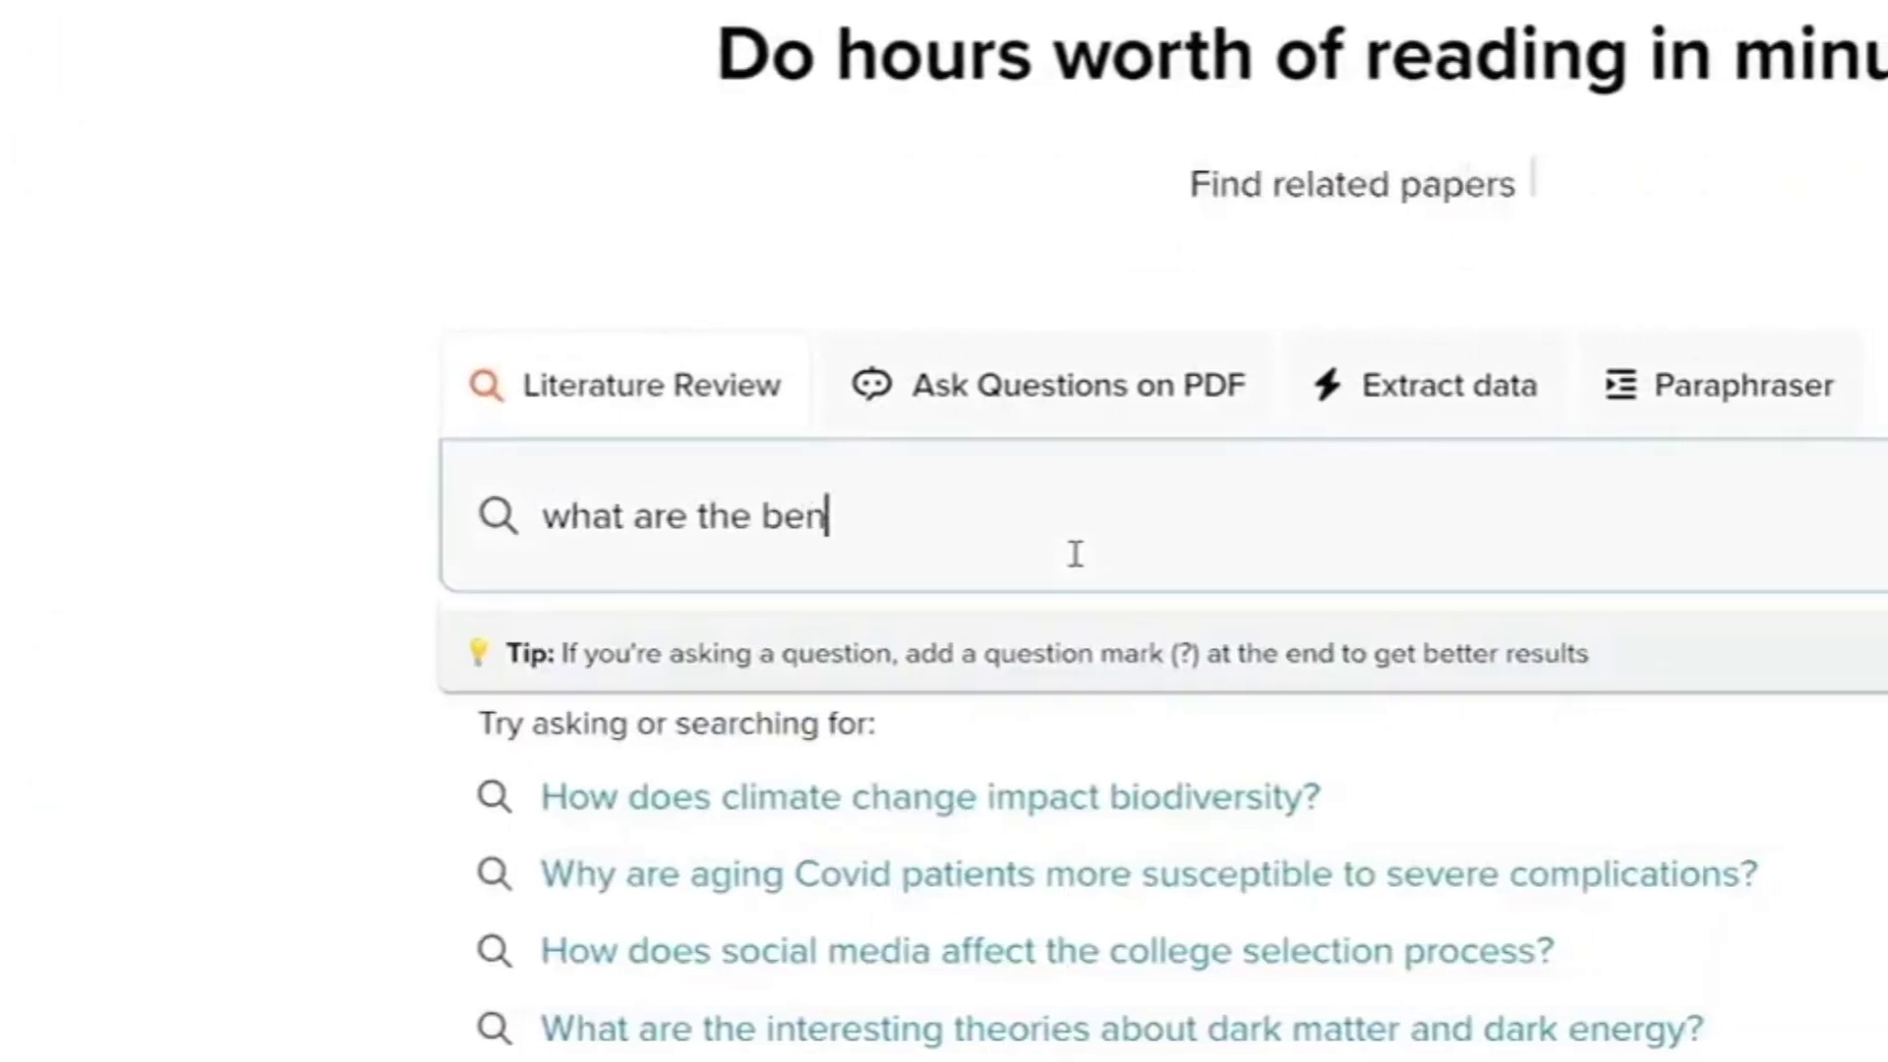
type(" side effects of")
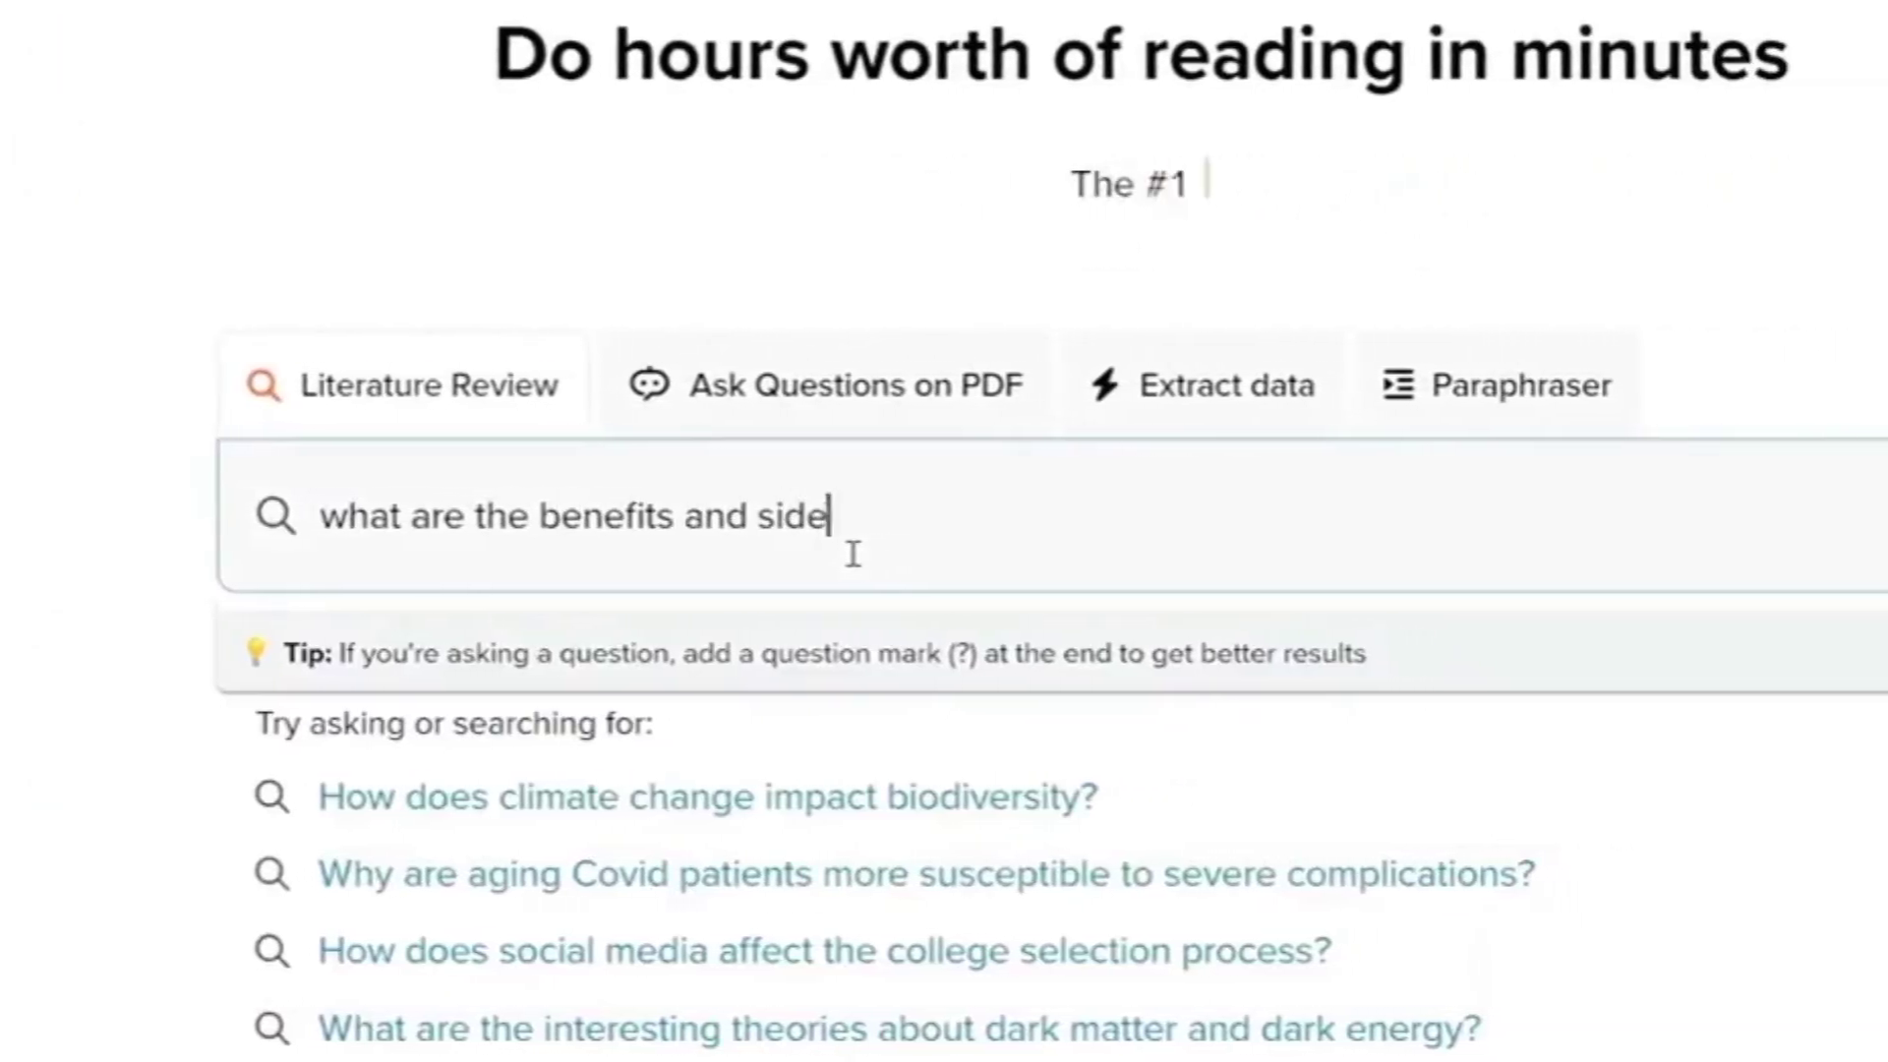
type(" coffee")
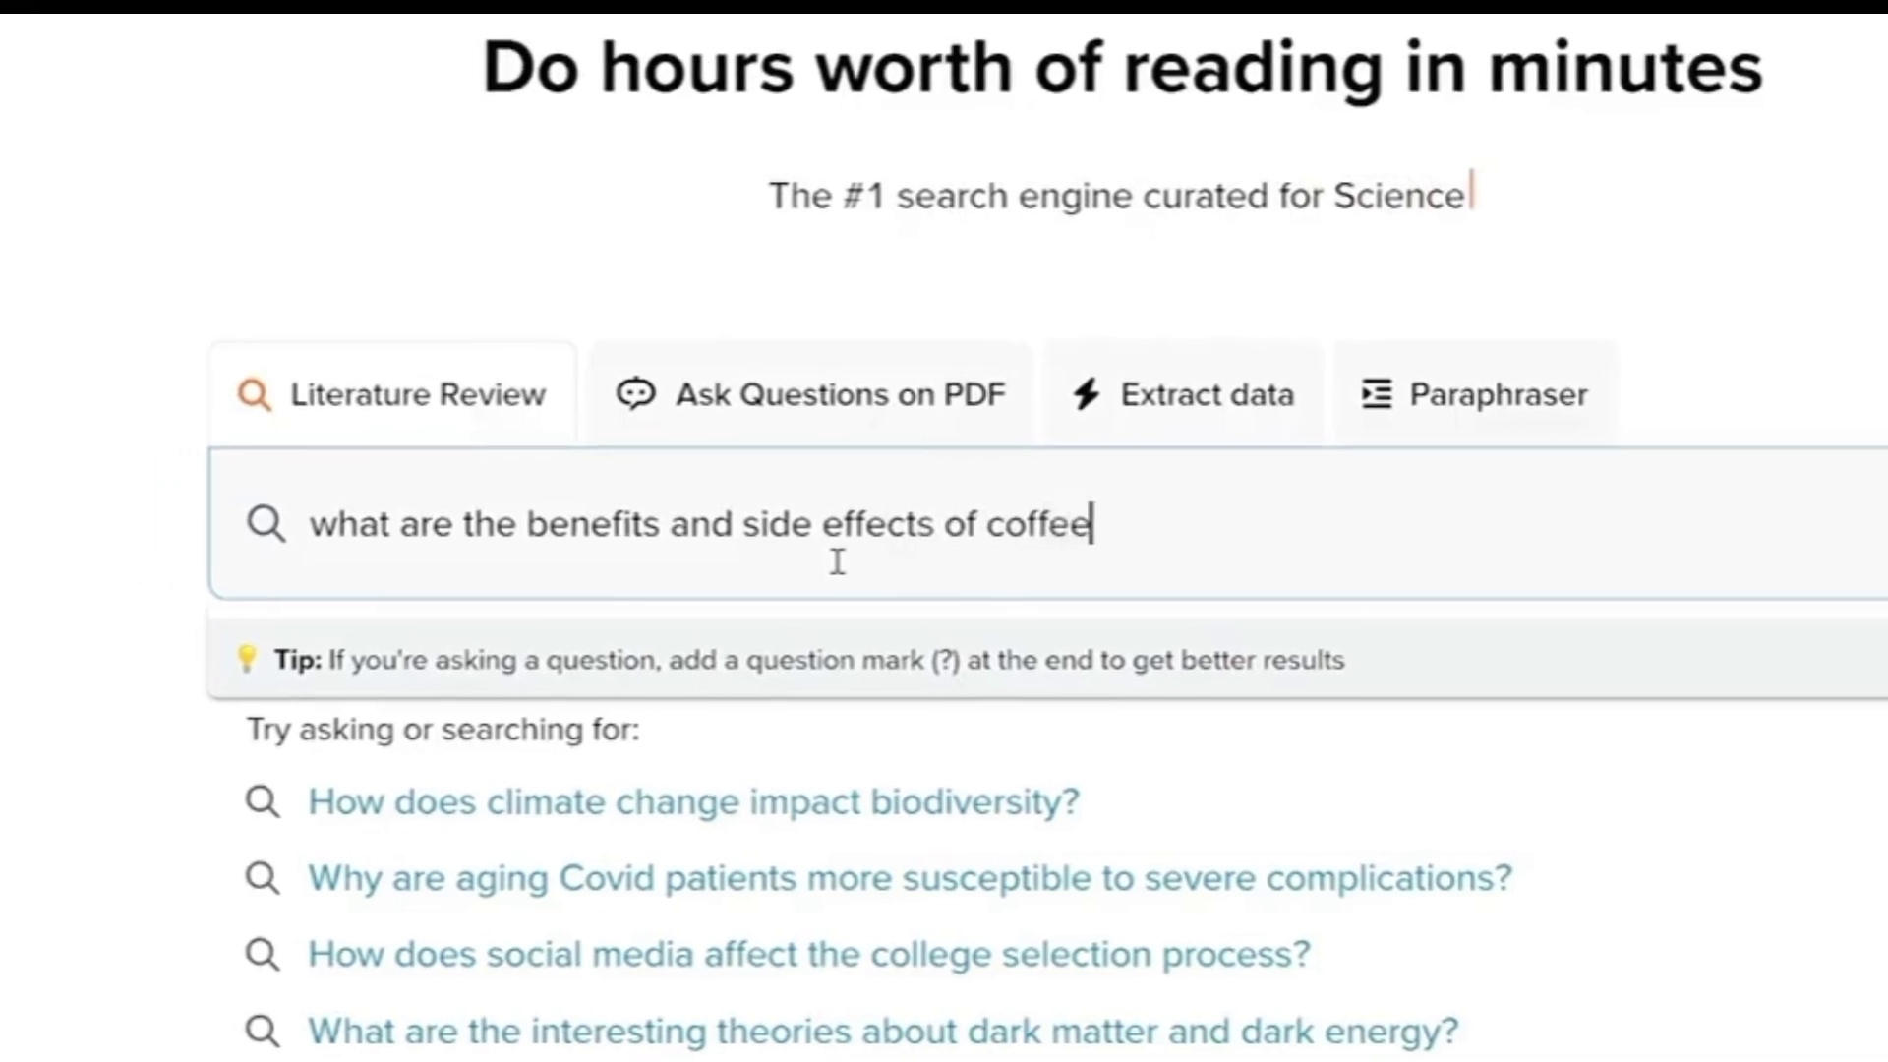
key("Return")
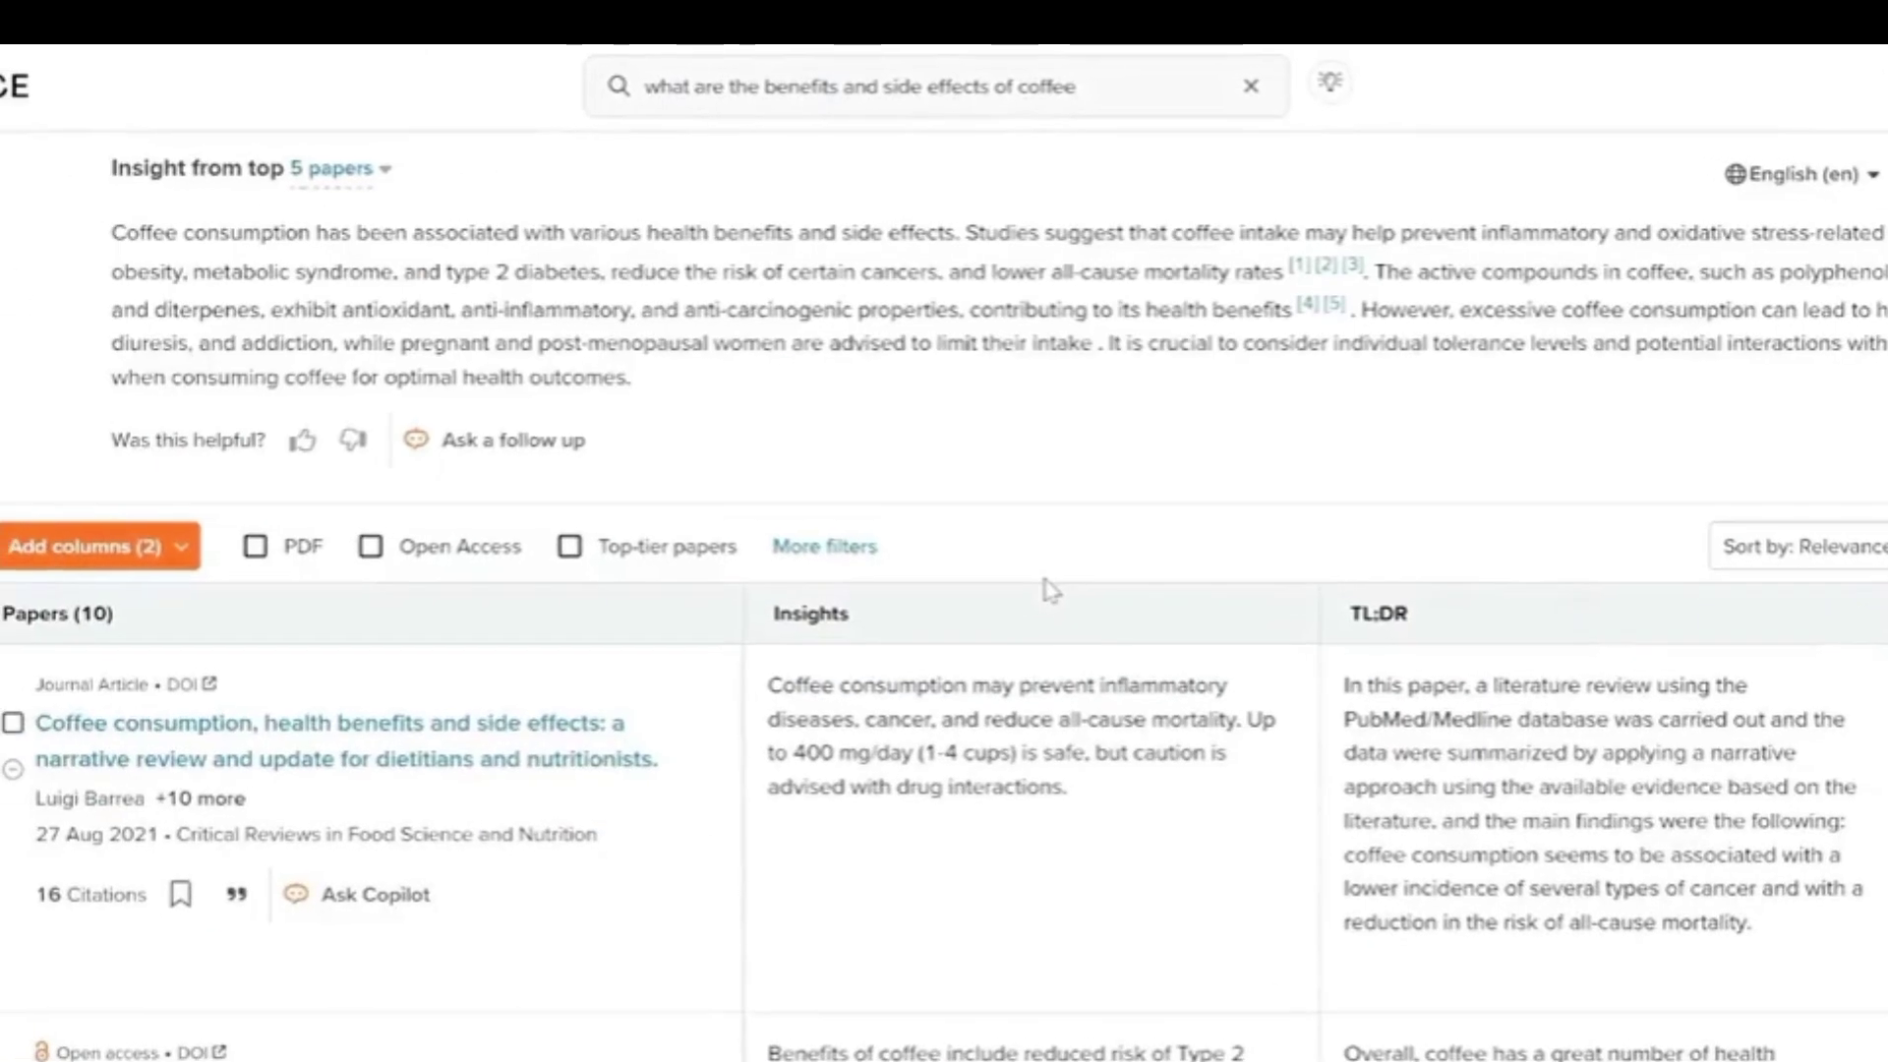
Examine the coffee papers in the results table, including their citations, insights and TL;DR summaries
scroll(1081, 590, "down", 5)
scroll(178, 494, "up", 3)
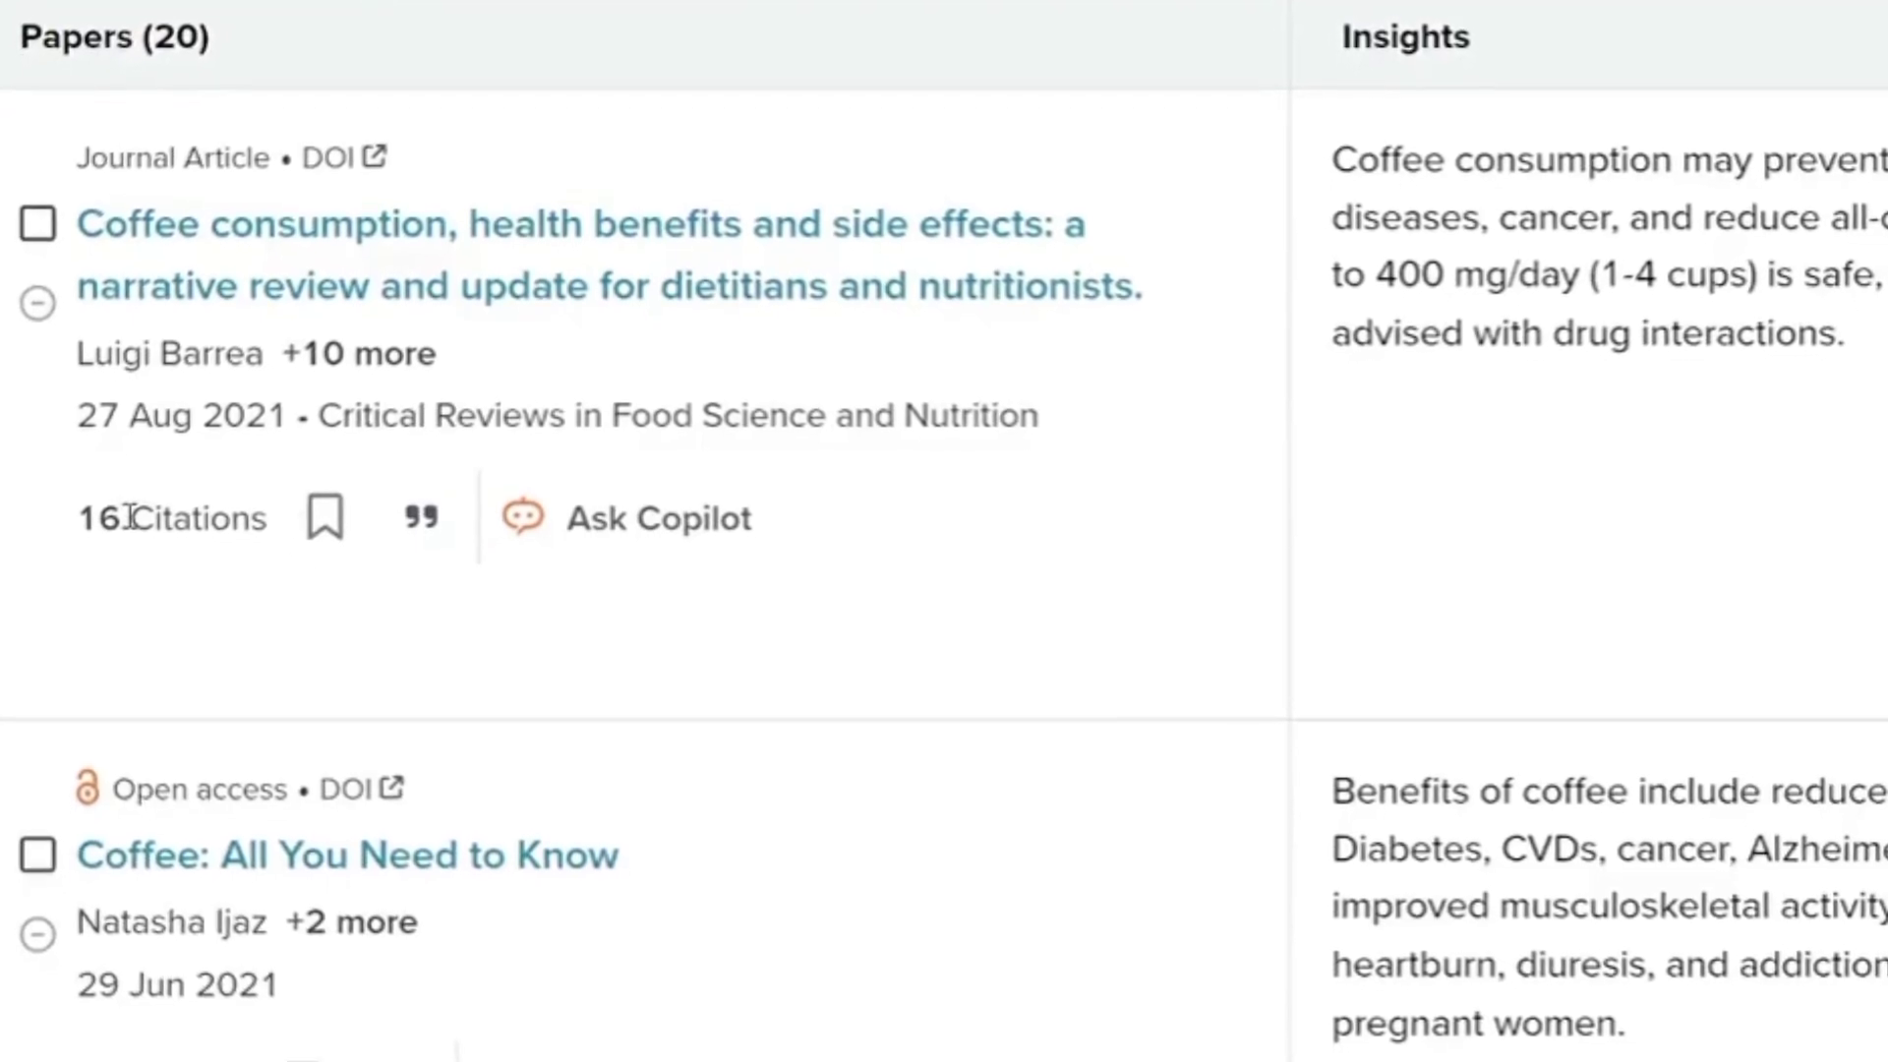
scroll(128, 519, "down", 3)
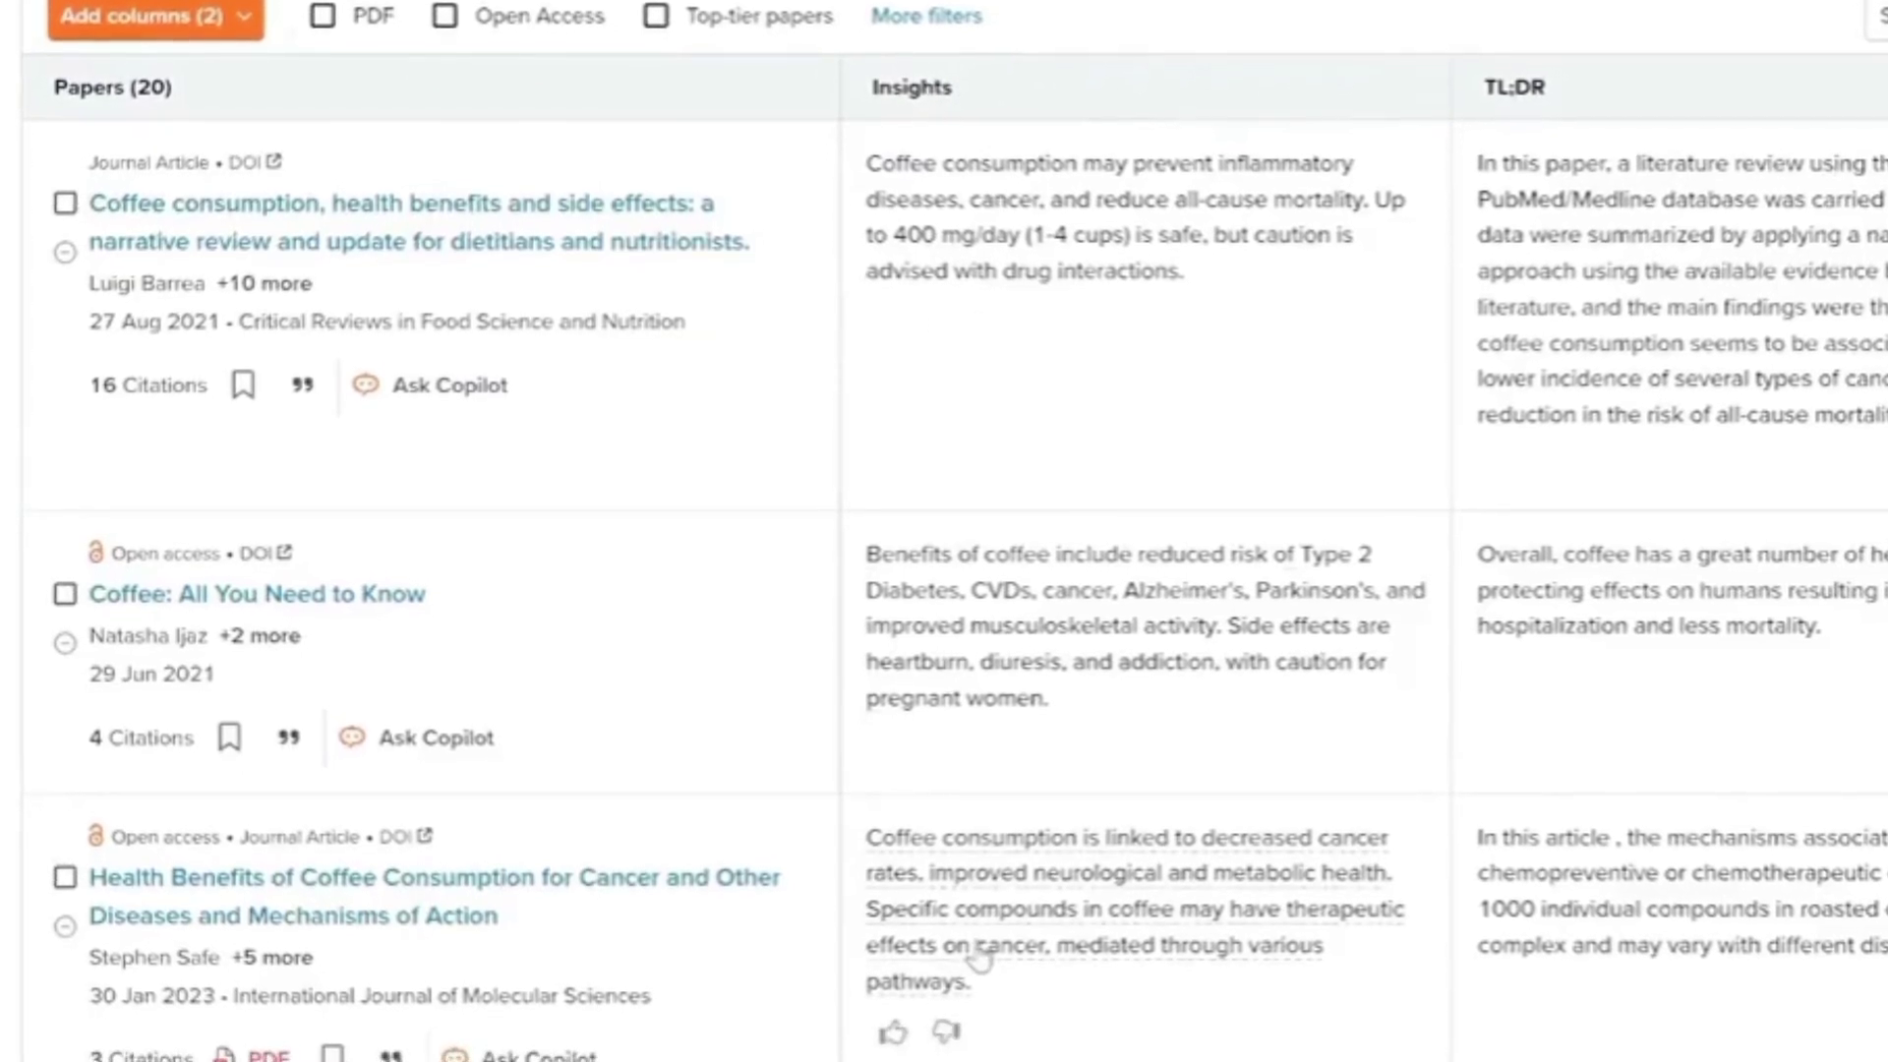
scroll(978, 959, "up", 3)
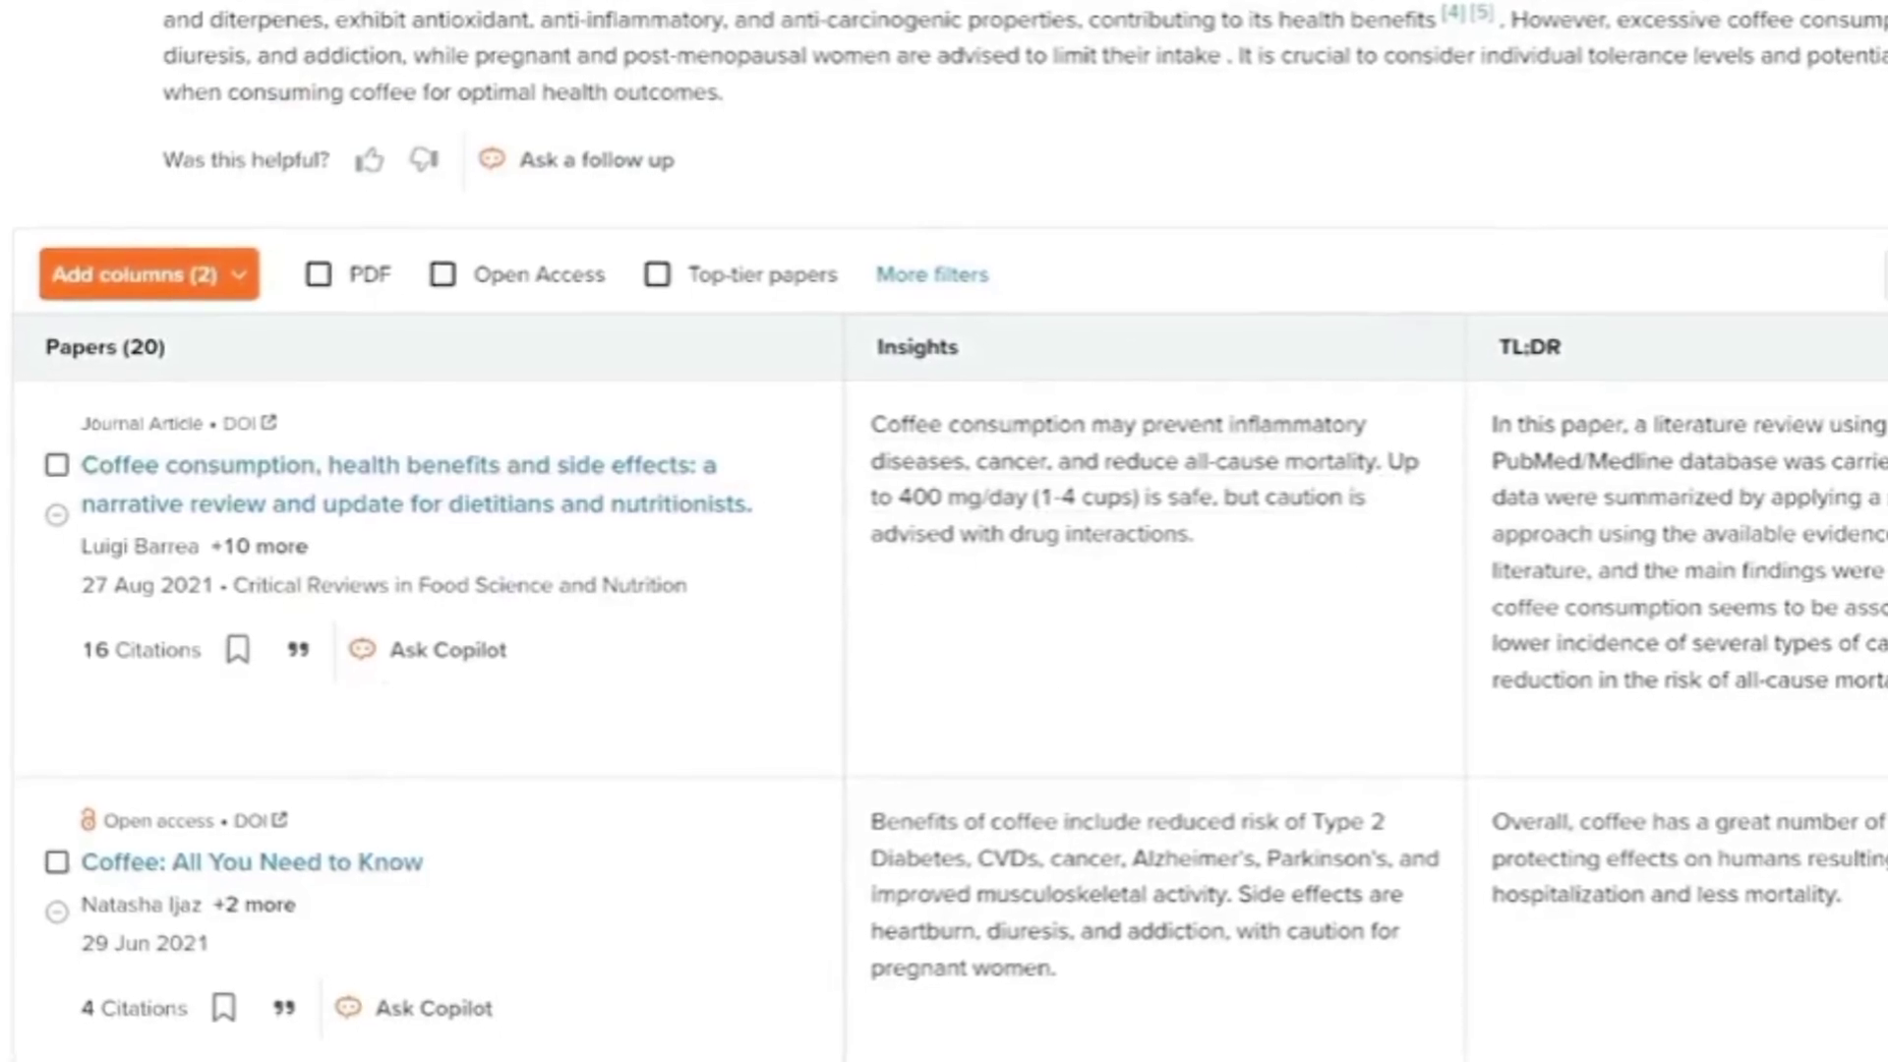
scroll(1235, 633, "down", 1)
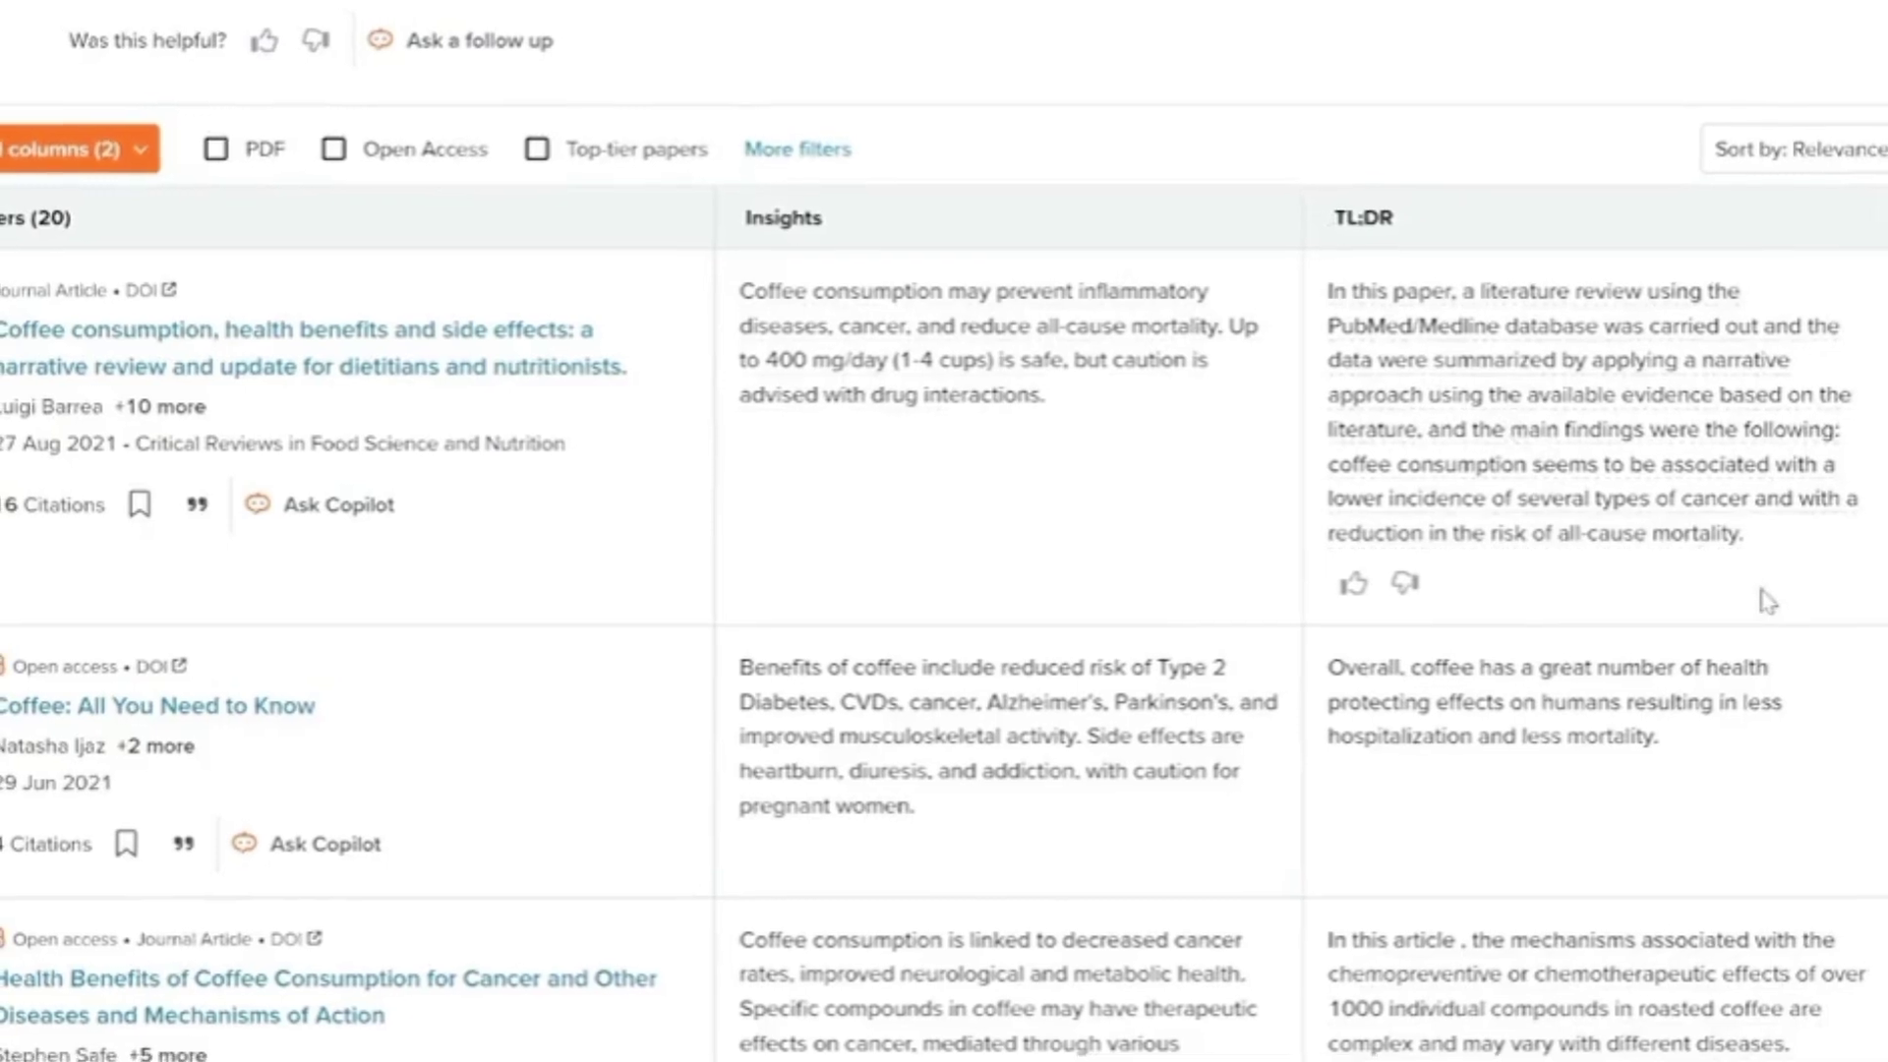
scroll(1767, 601, "down", 7)
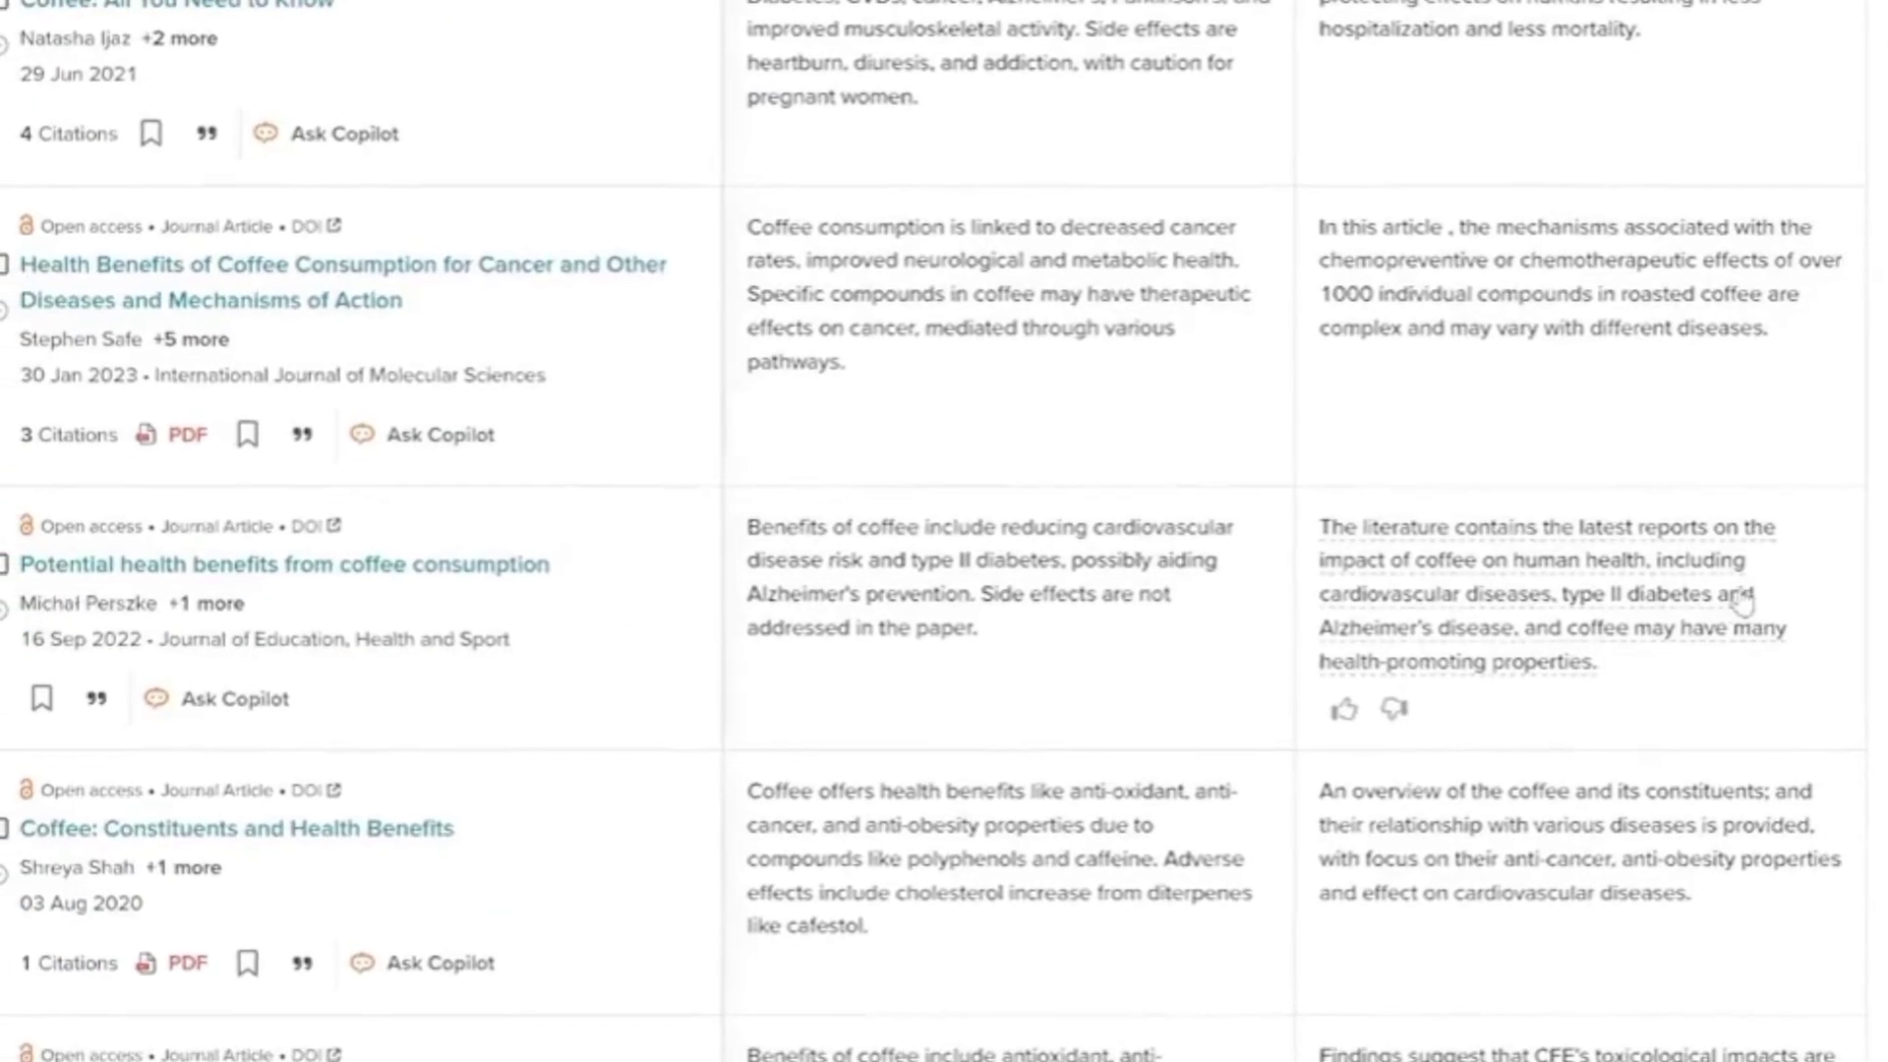
scroll(1743, 600, "down", 13)
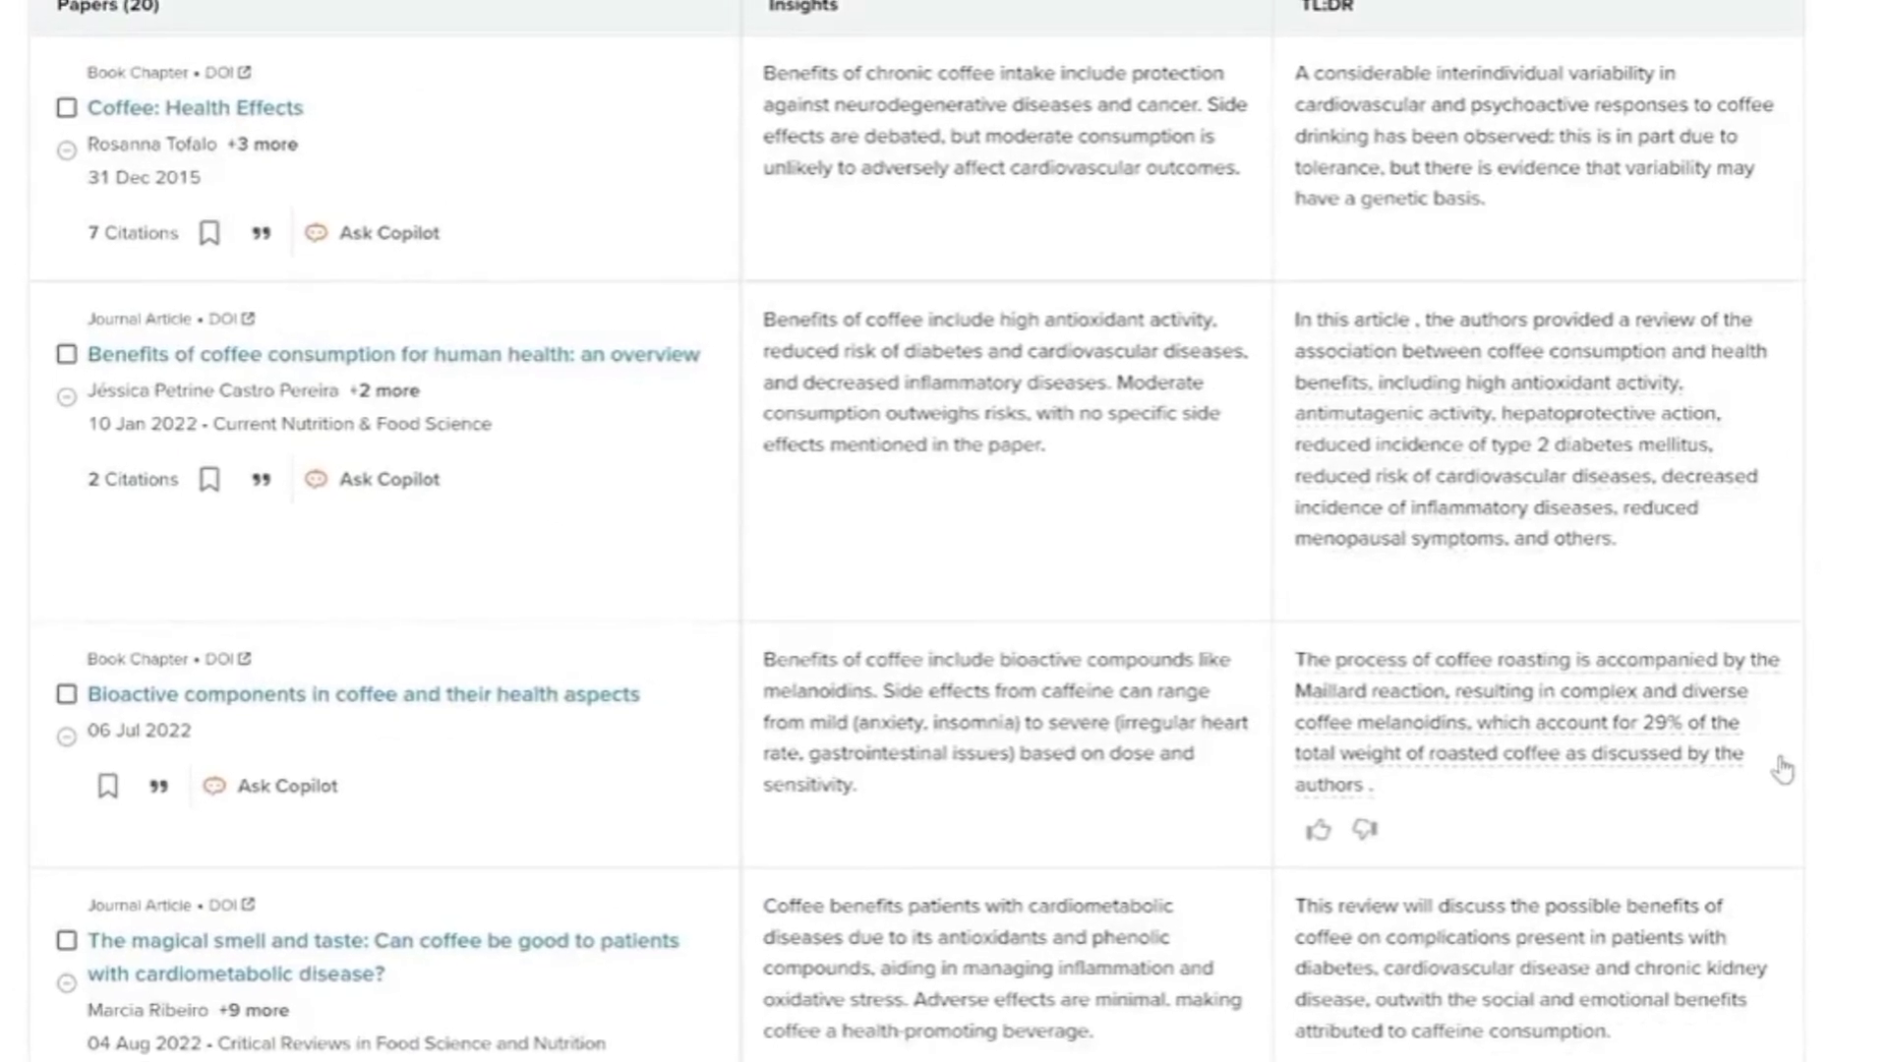
Check the options for how many top papers the SciSpace insight summary can cover
scroll(1782, 770, "up", 15)
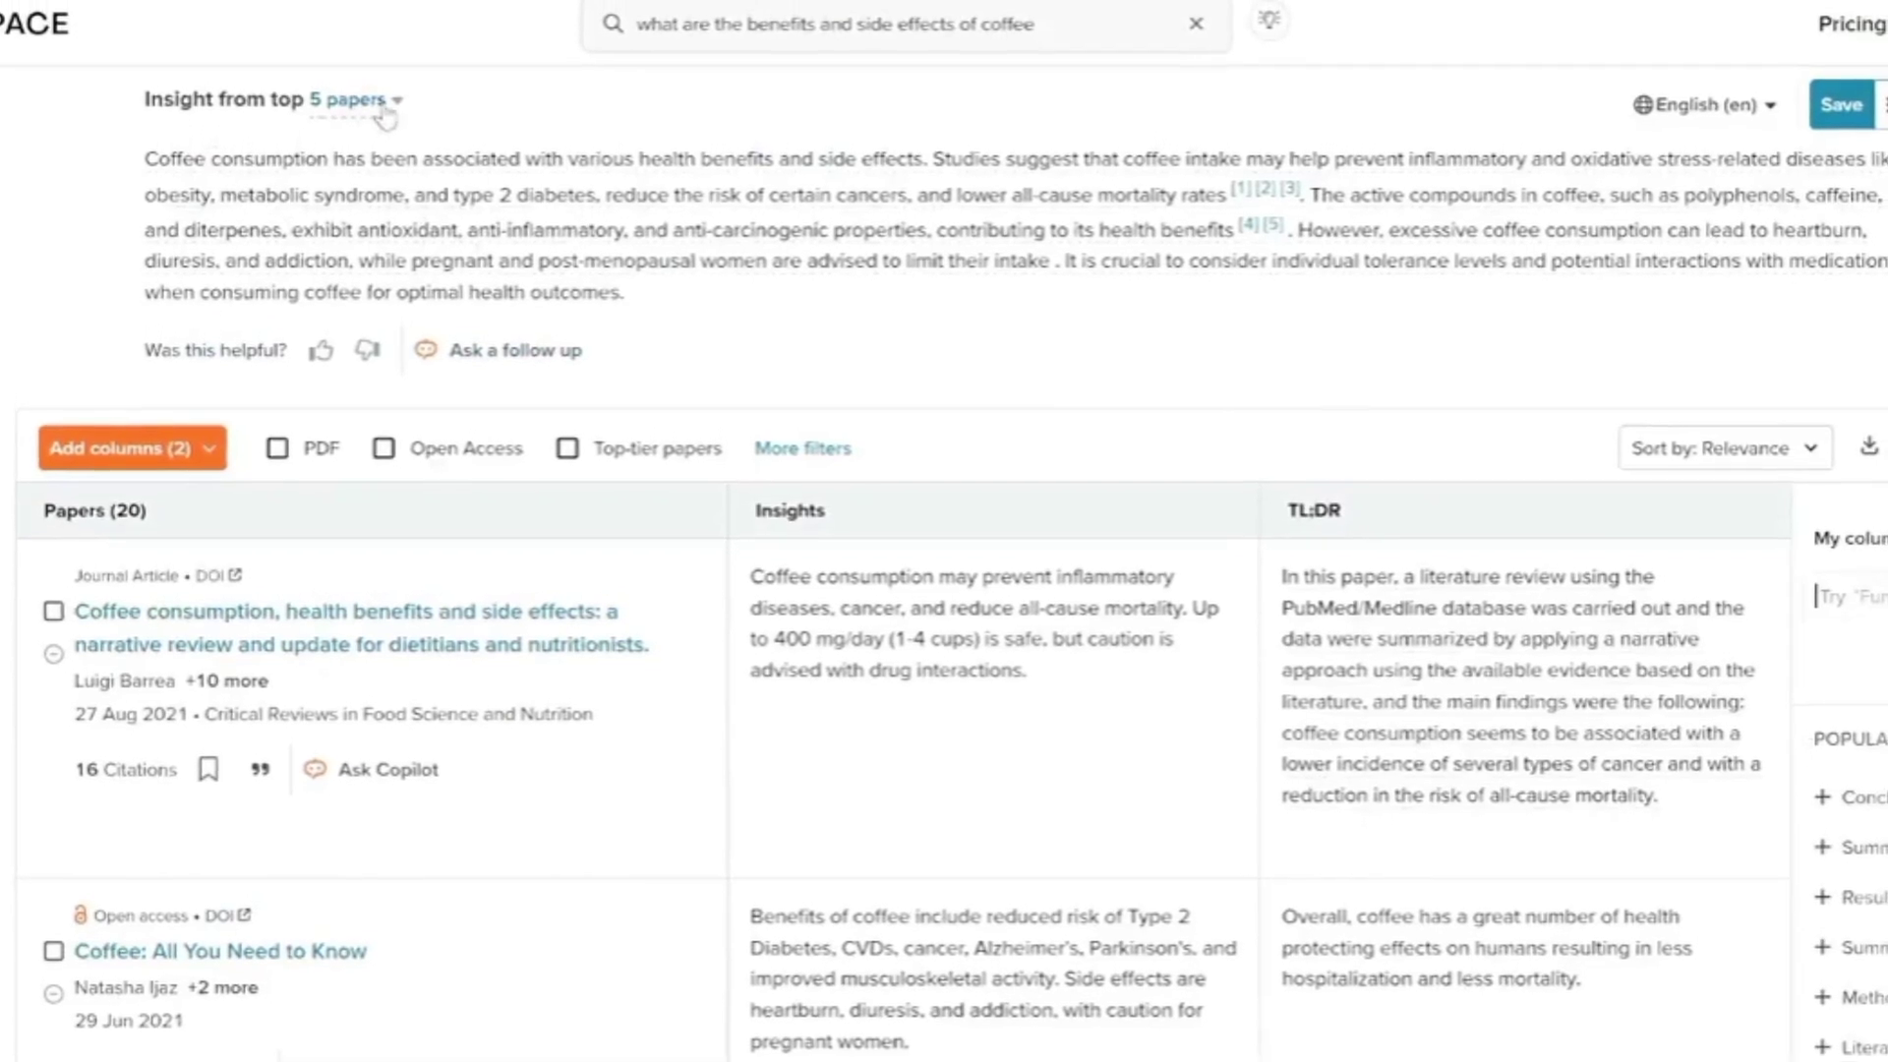
left_click(386, 110)
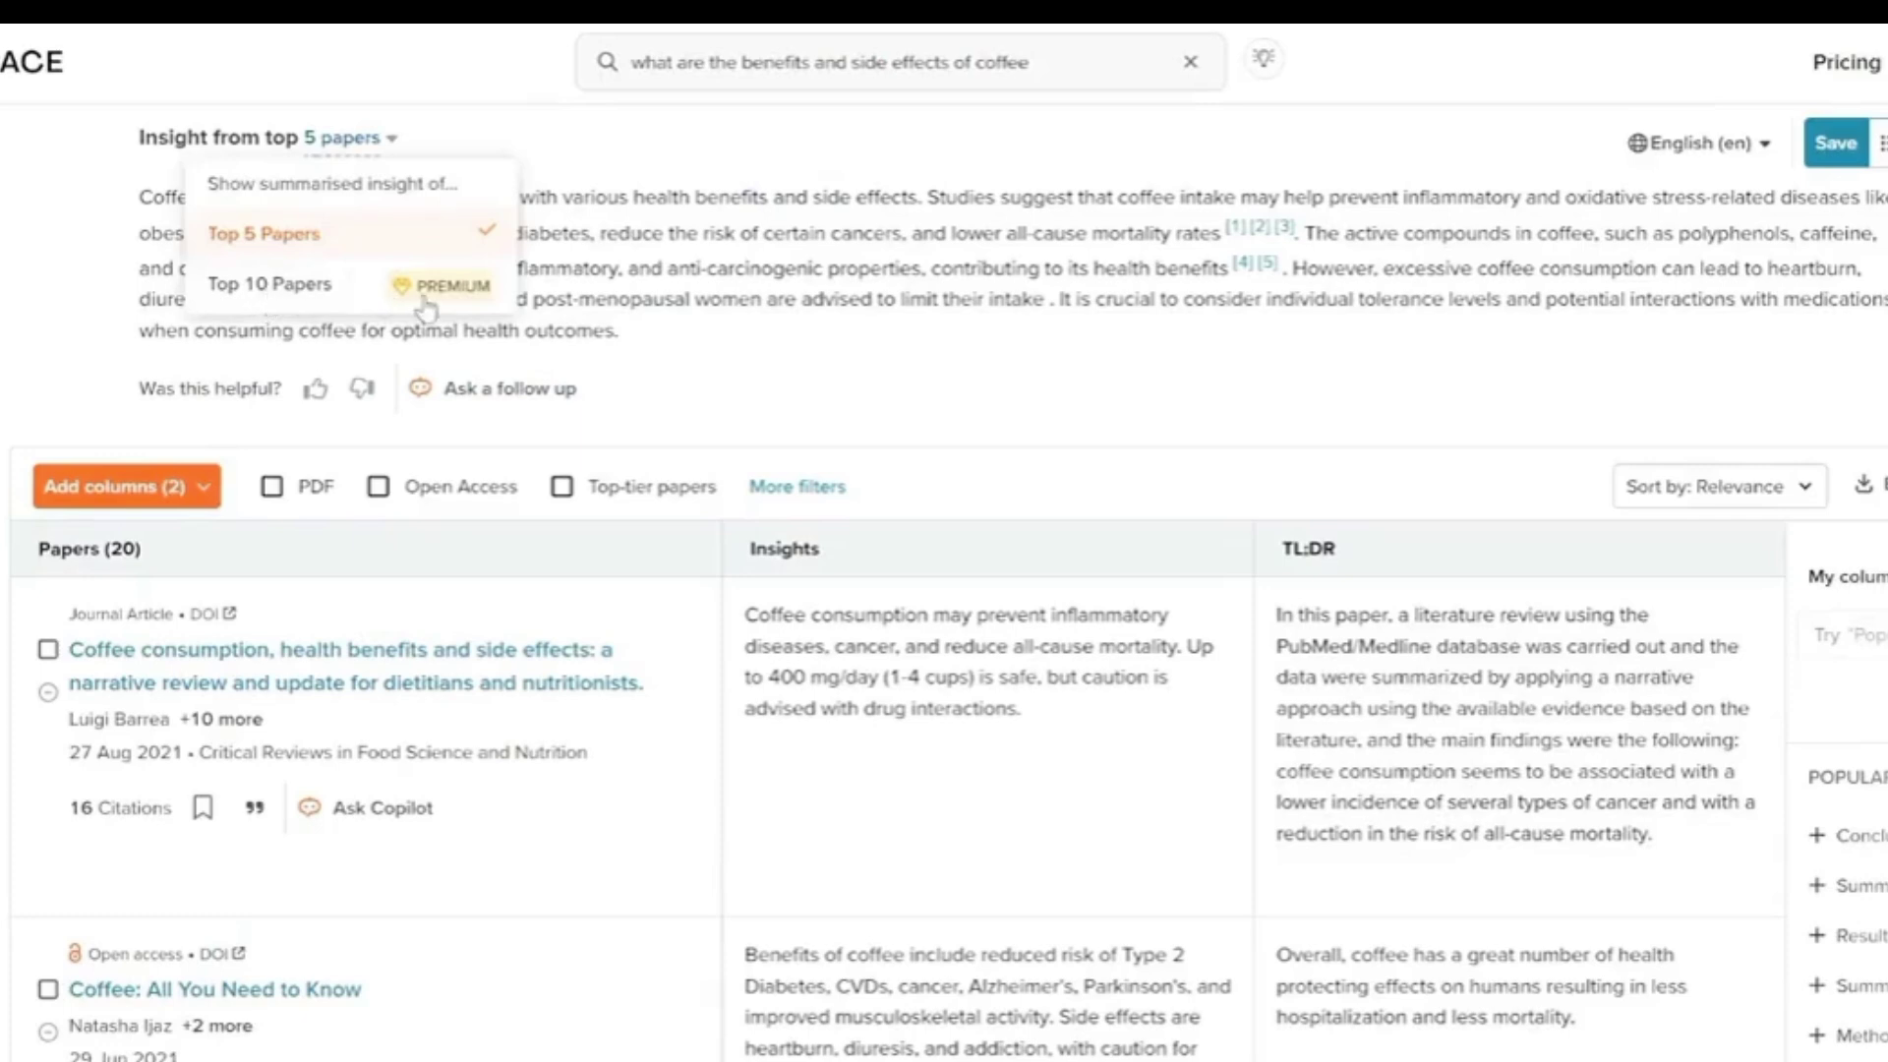
left_click(694, 351)
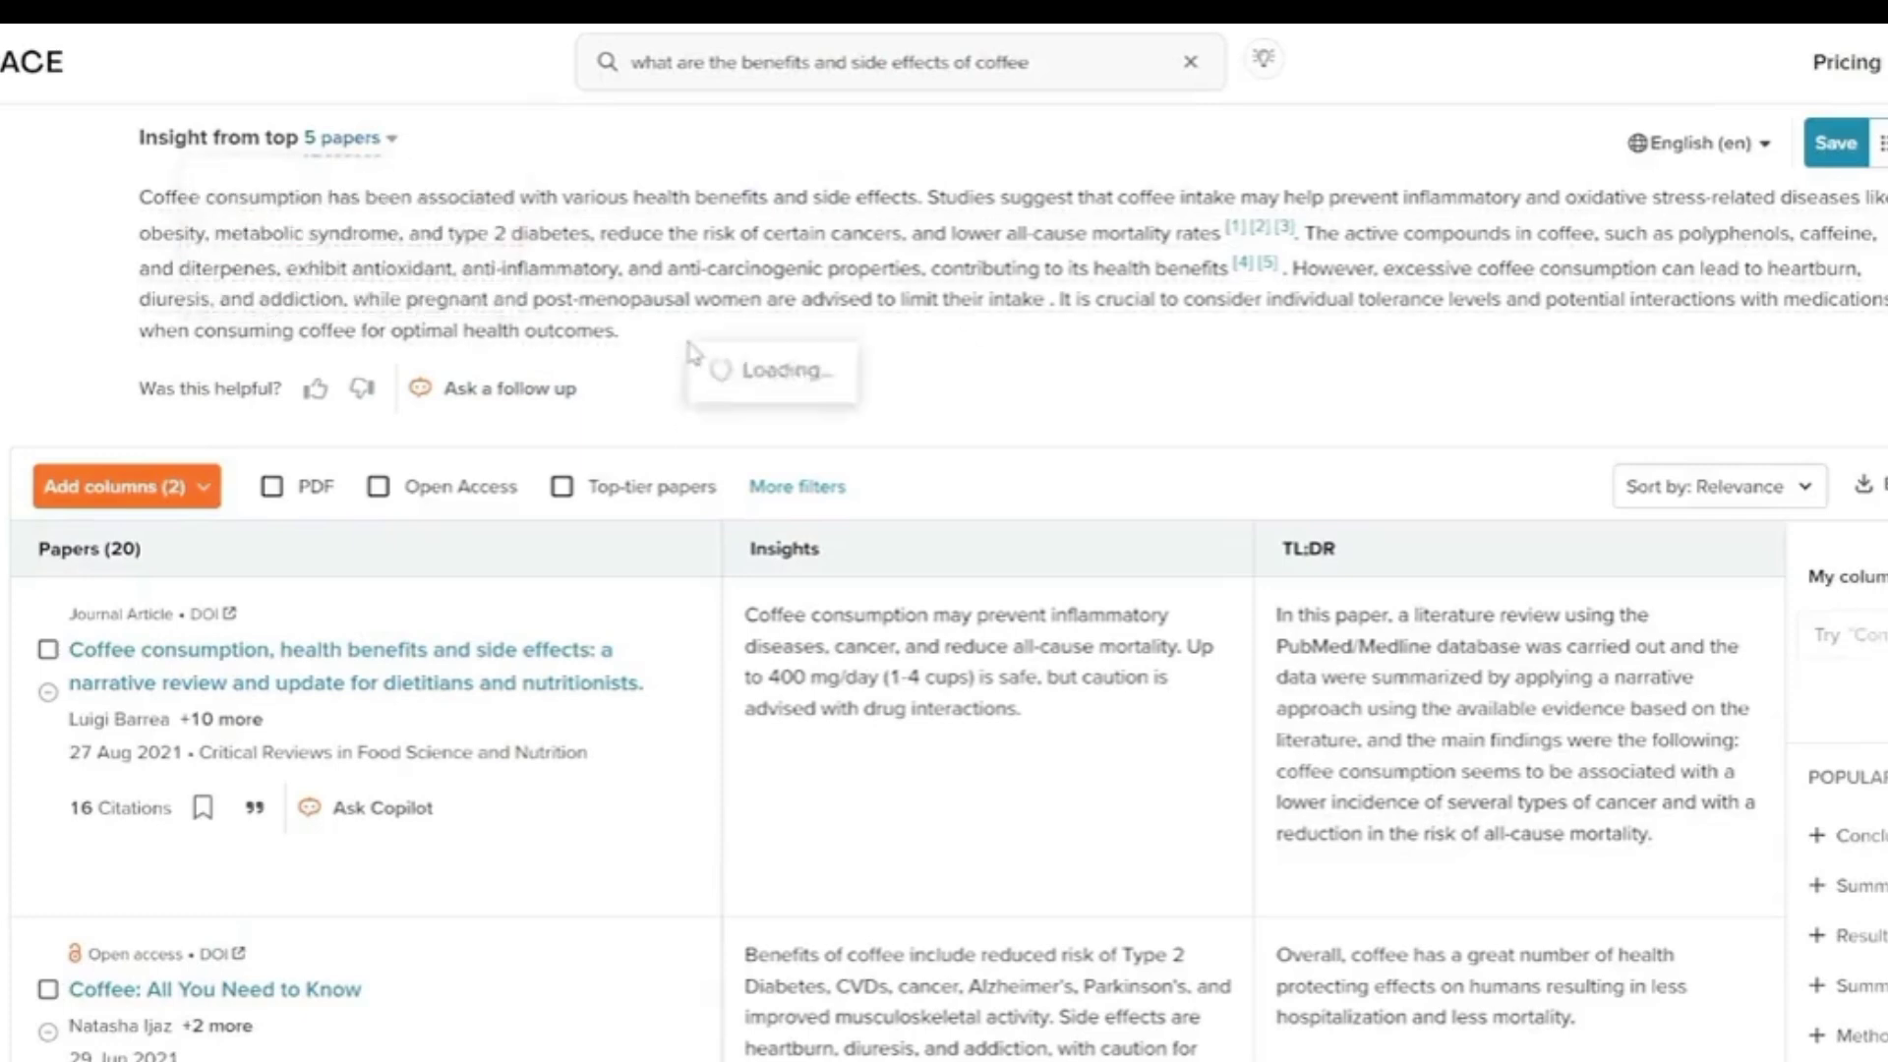
left_click(657, 396)
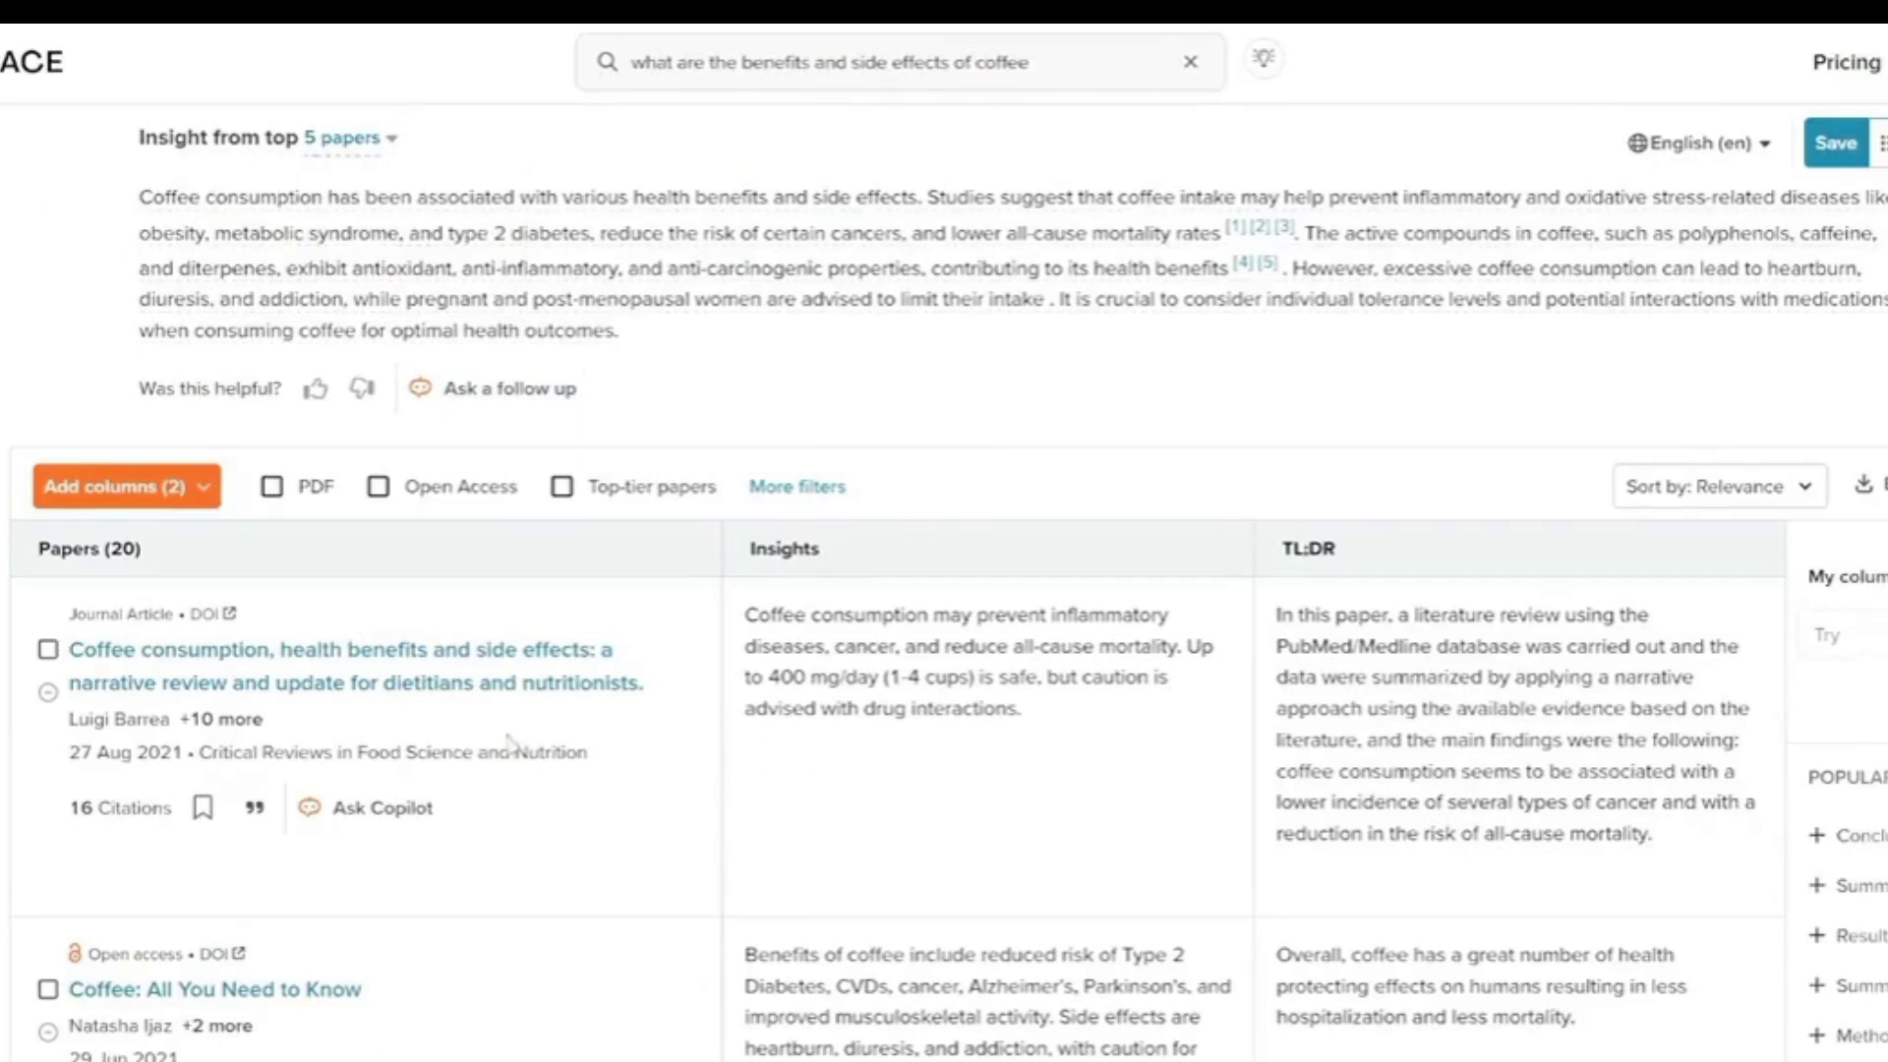
Add the Summarized Abstract and Results columns to the coffee papers table
scroll(1219, 557, "down", 6)
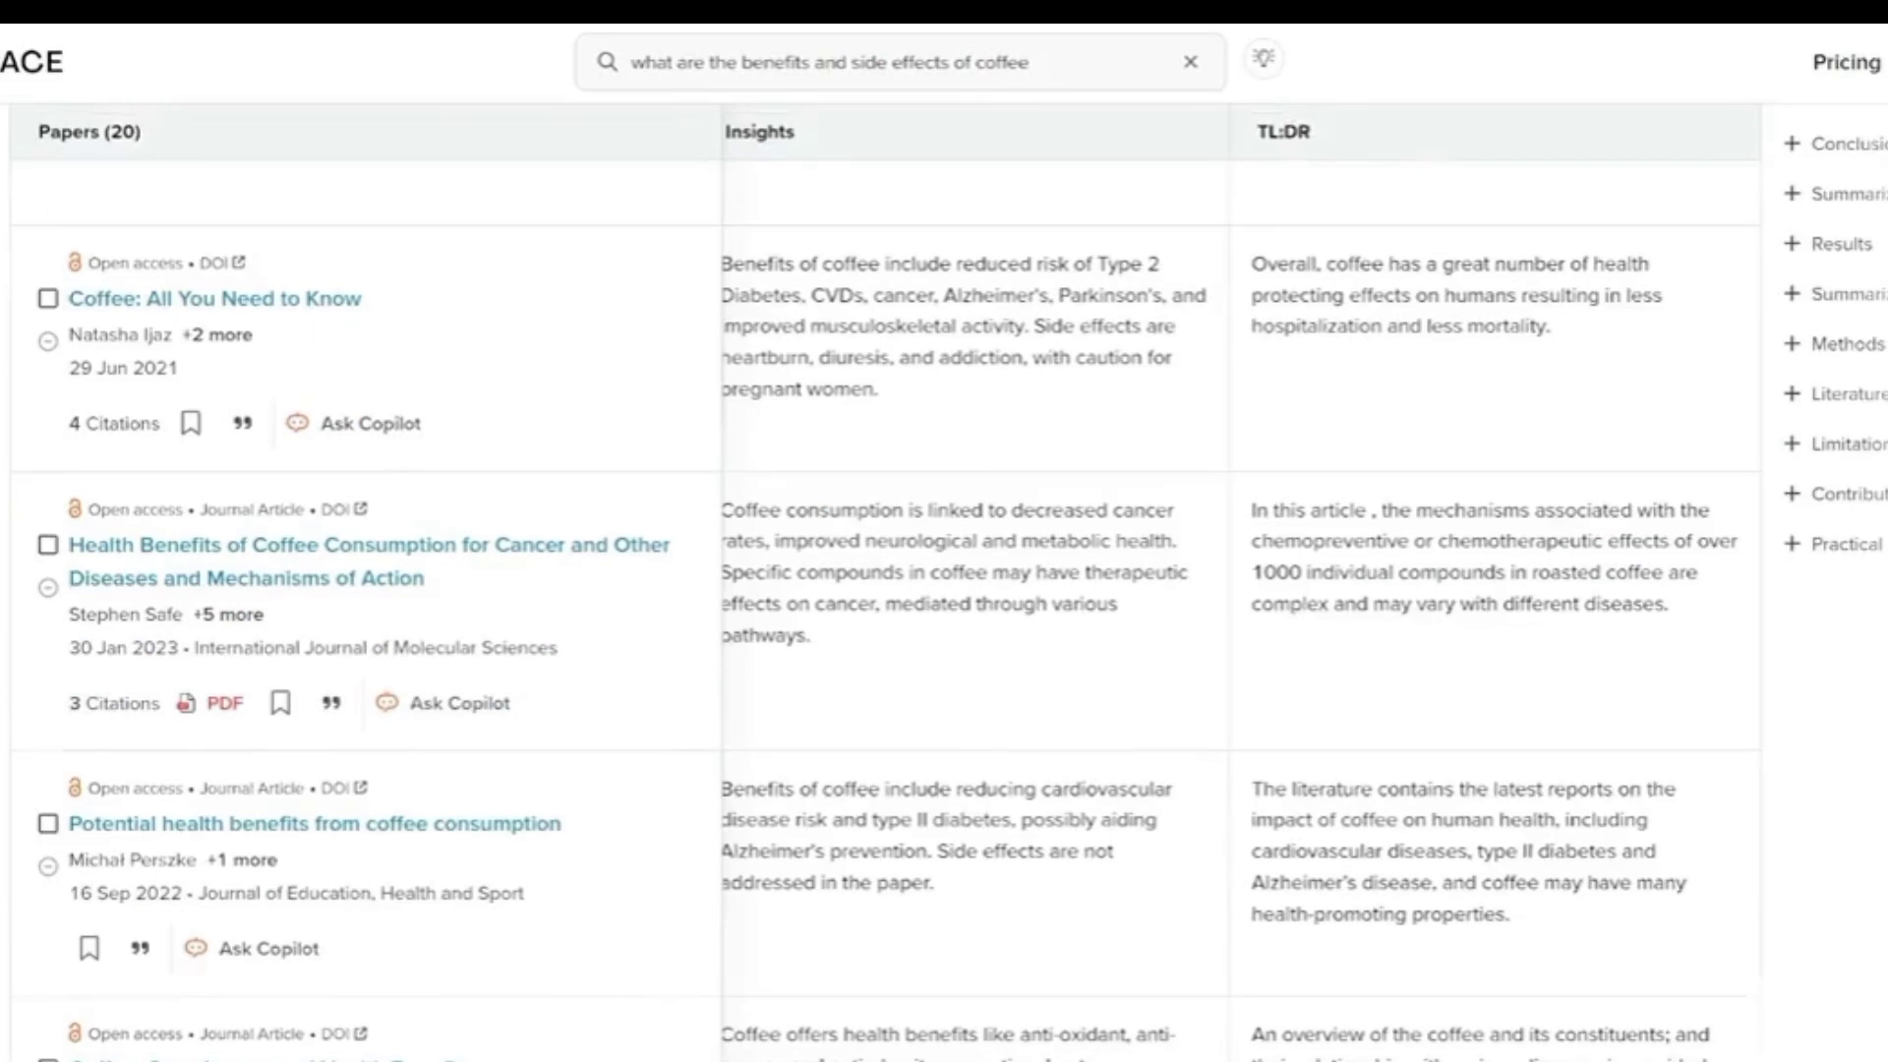
scroll(1220, 558, "up", 6)
scroll(1219, 557, "right", 3)
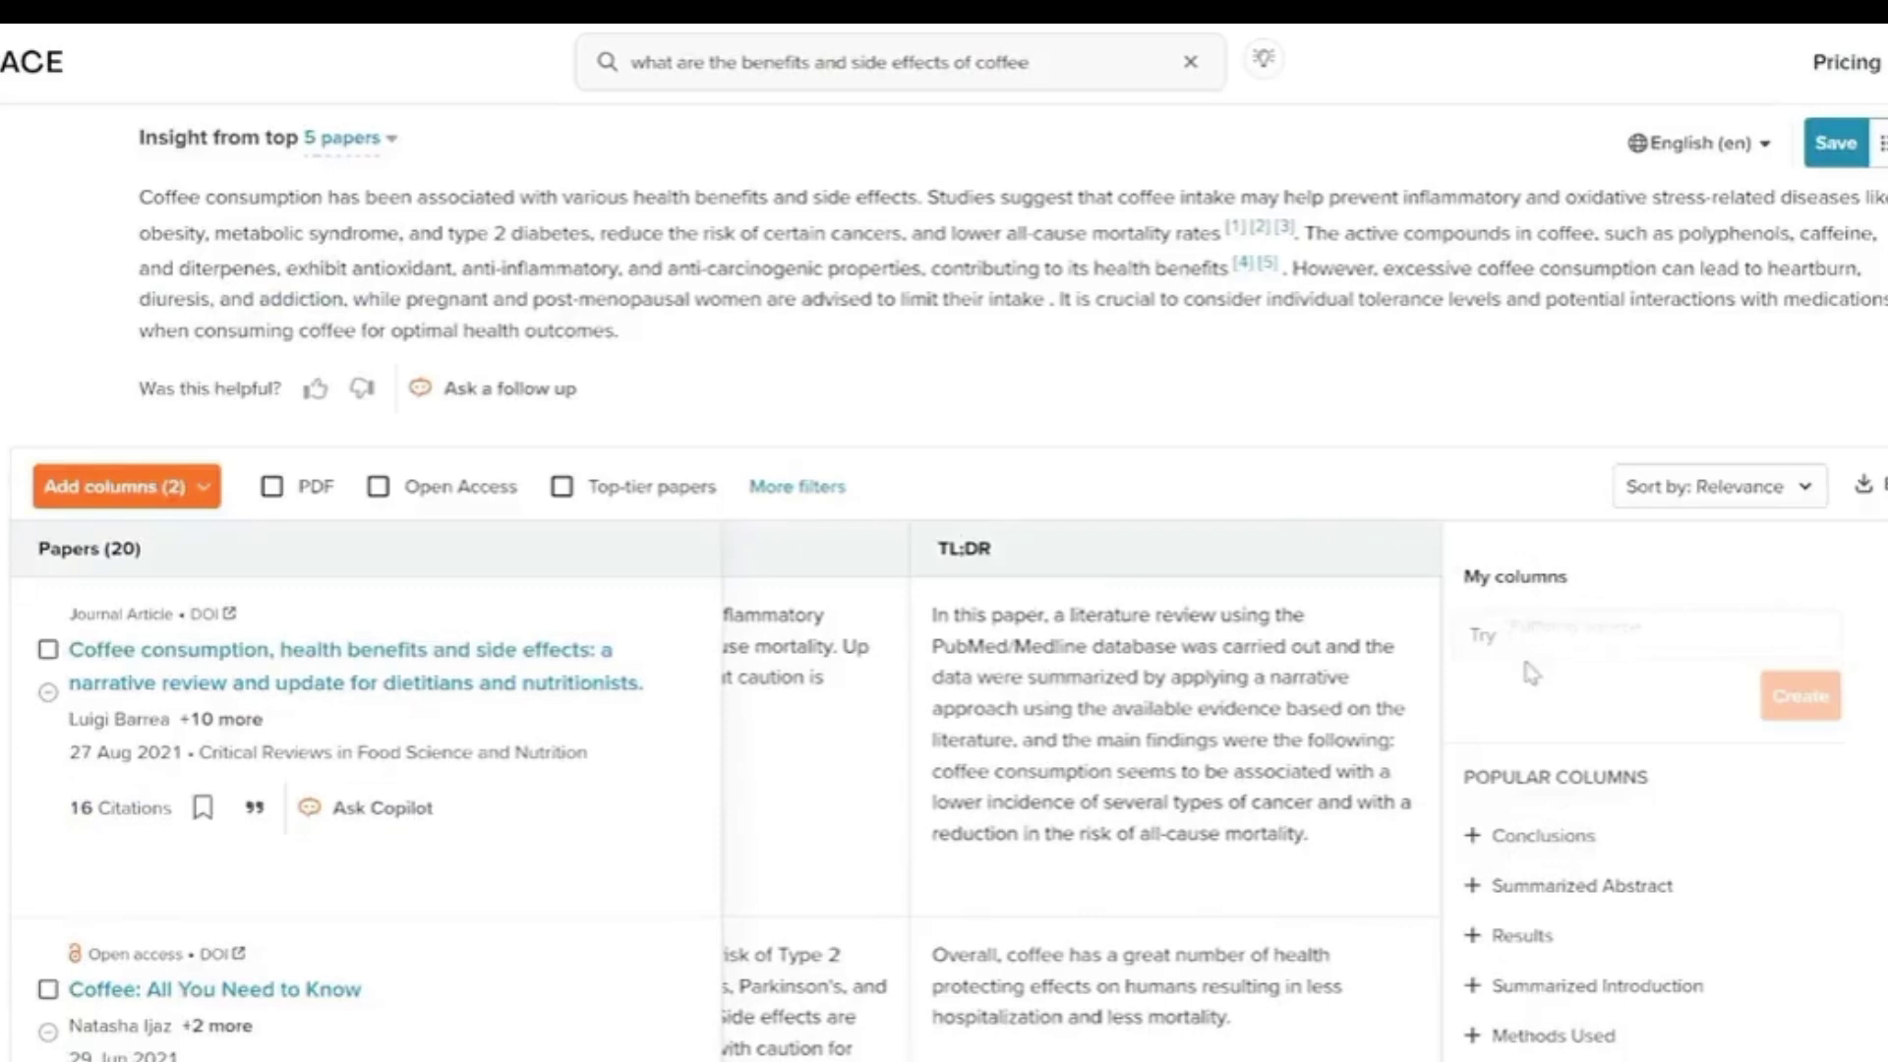
scroll(1275, 674, "left", 3)
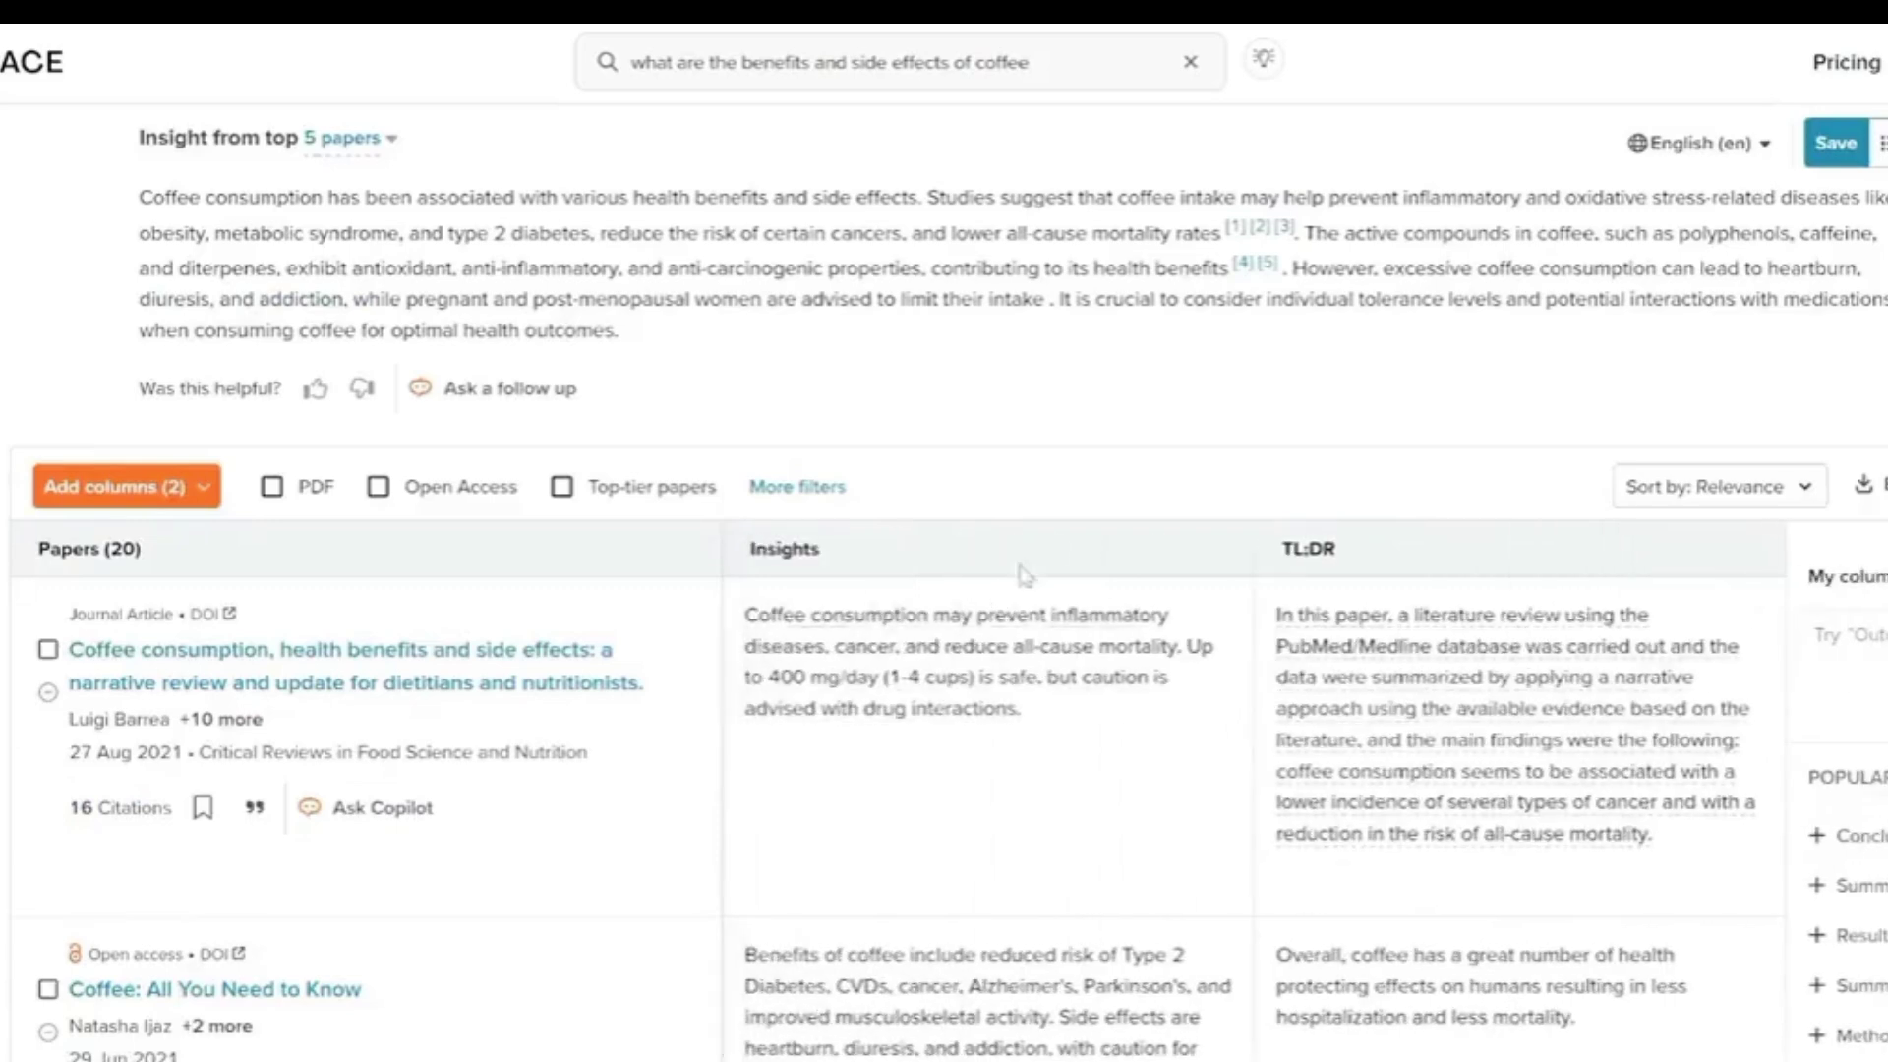
scroll(1866, 695, "right", 3)
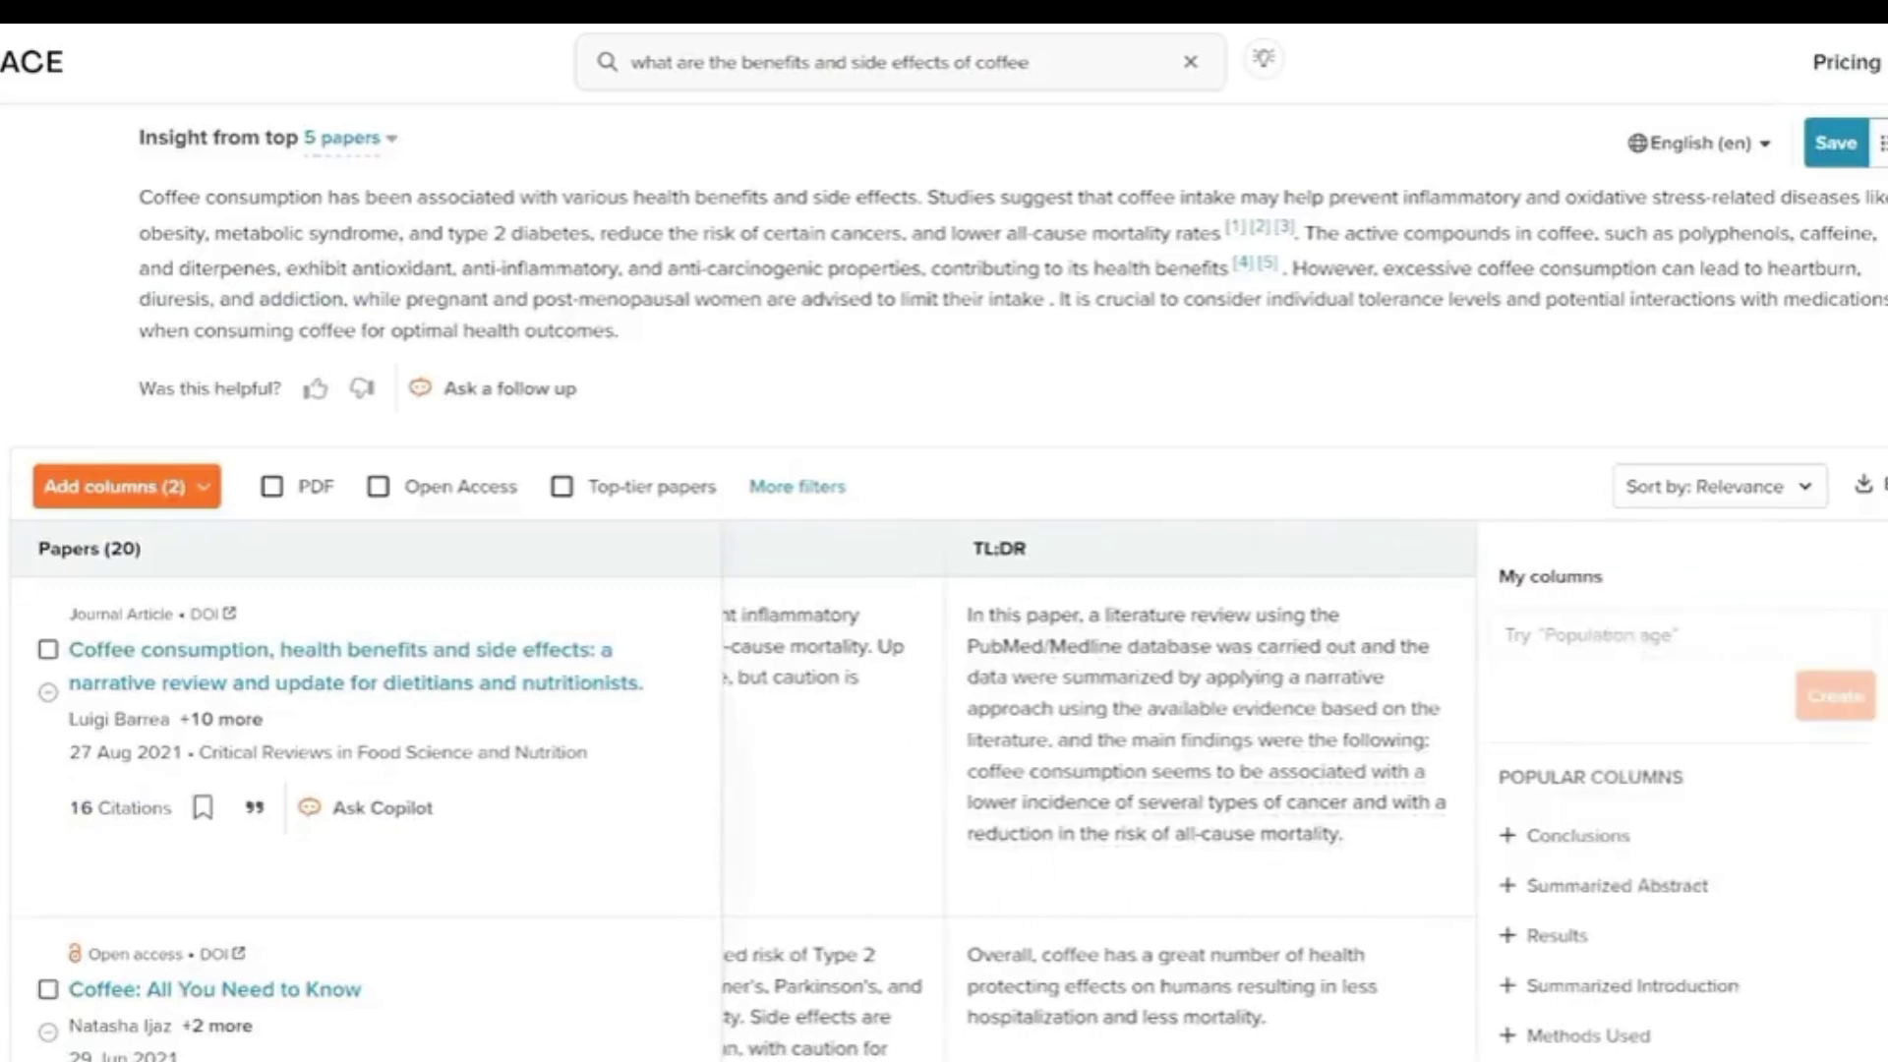
left_click(1545, 887)
scroll(1140, 546, "down", 2)
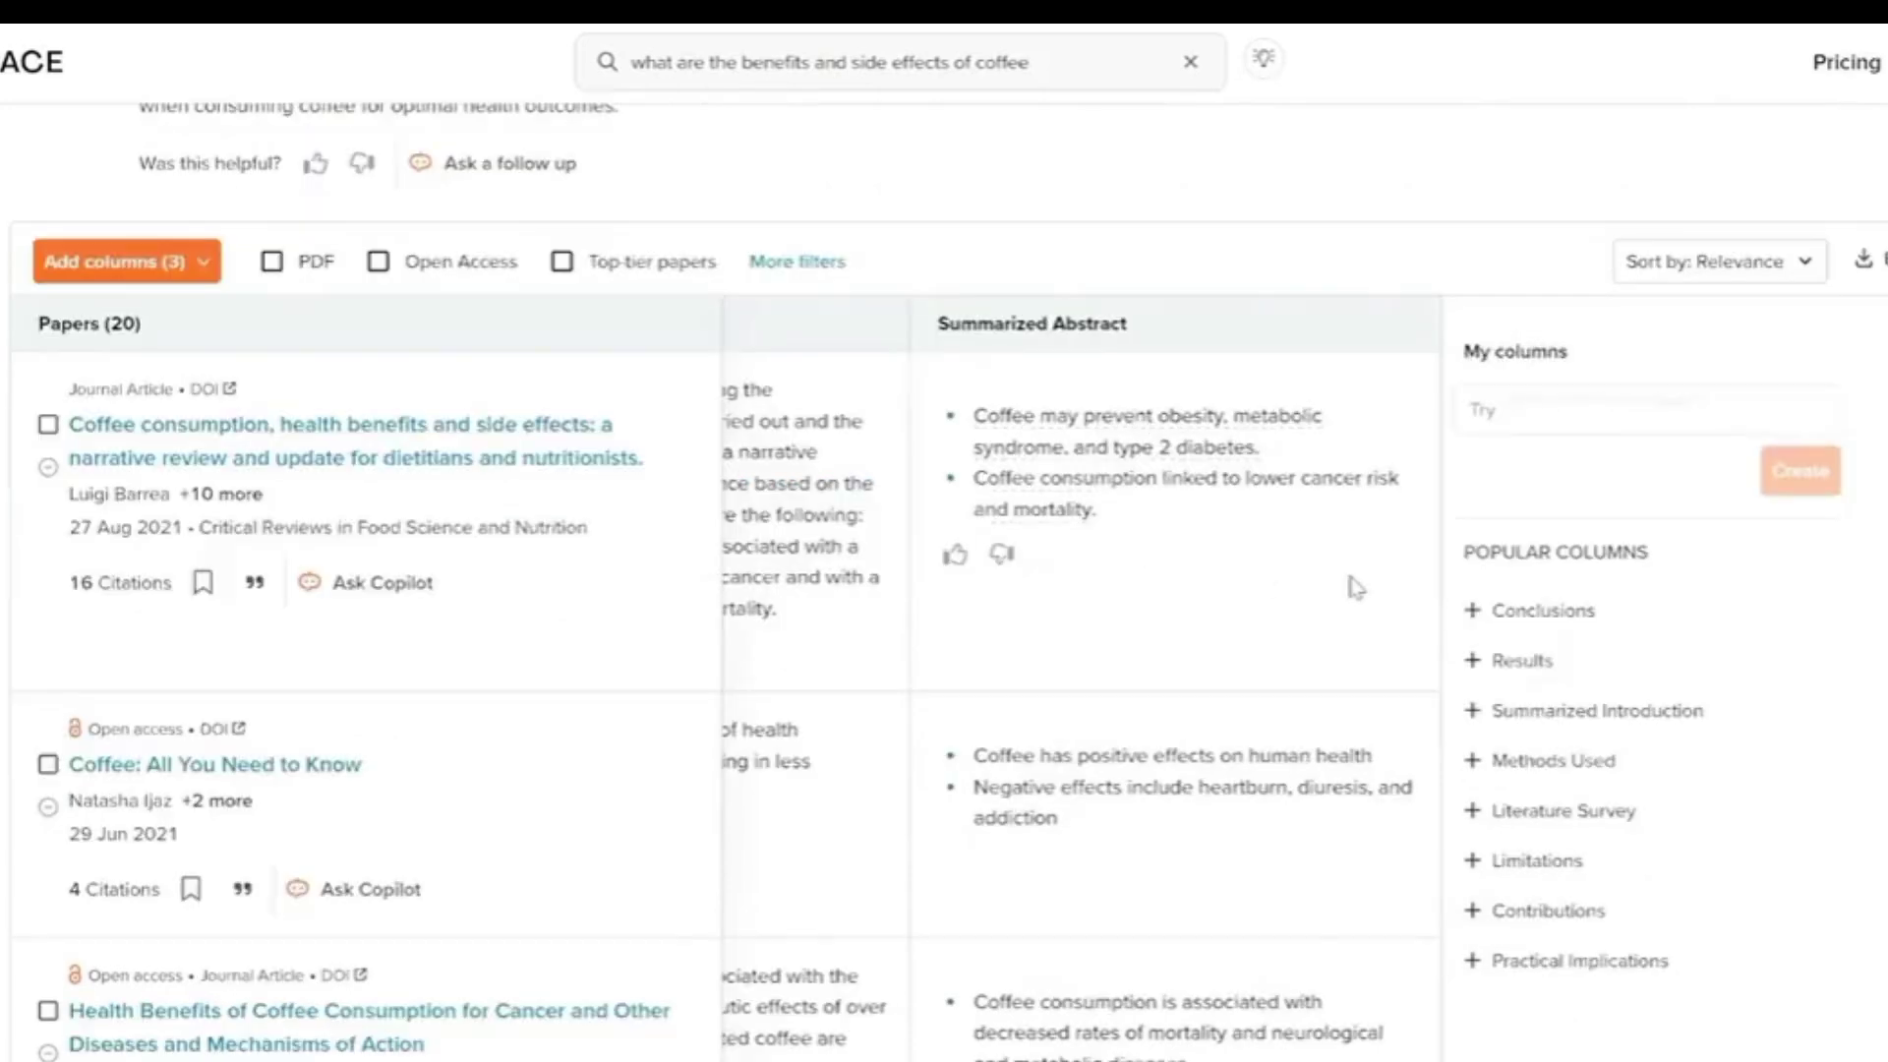
left_click(1475, 661)
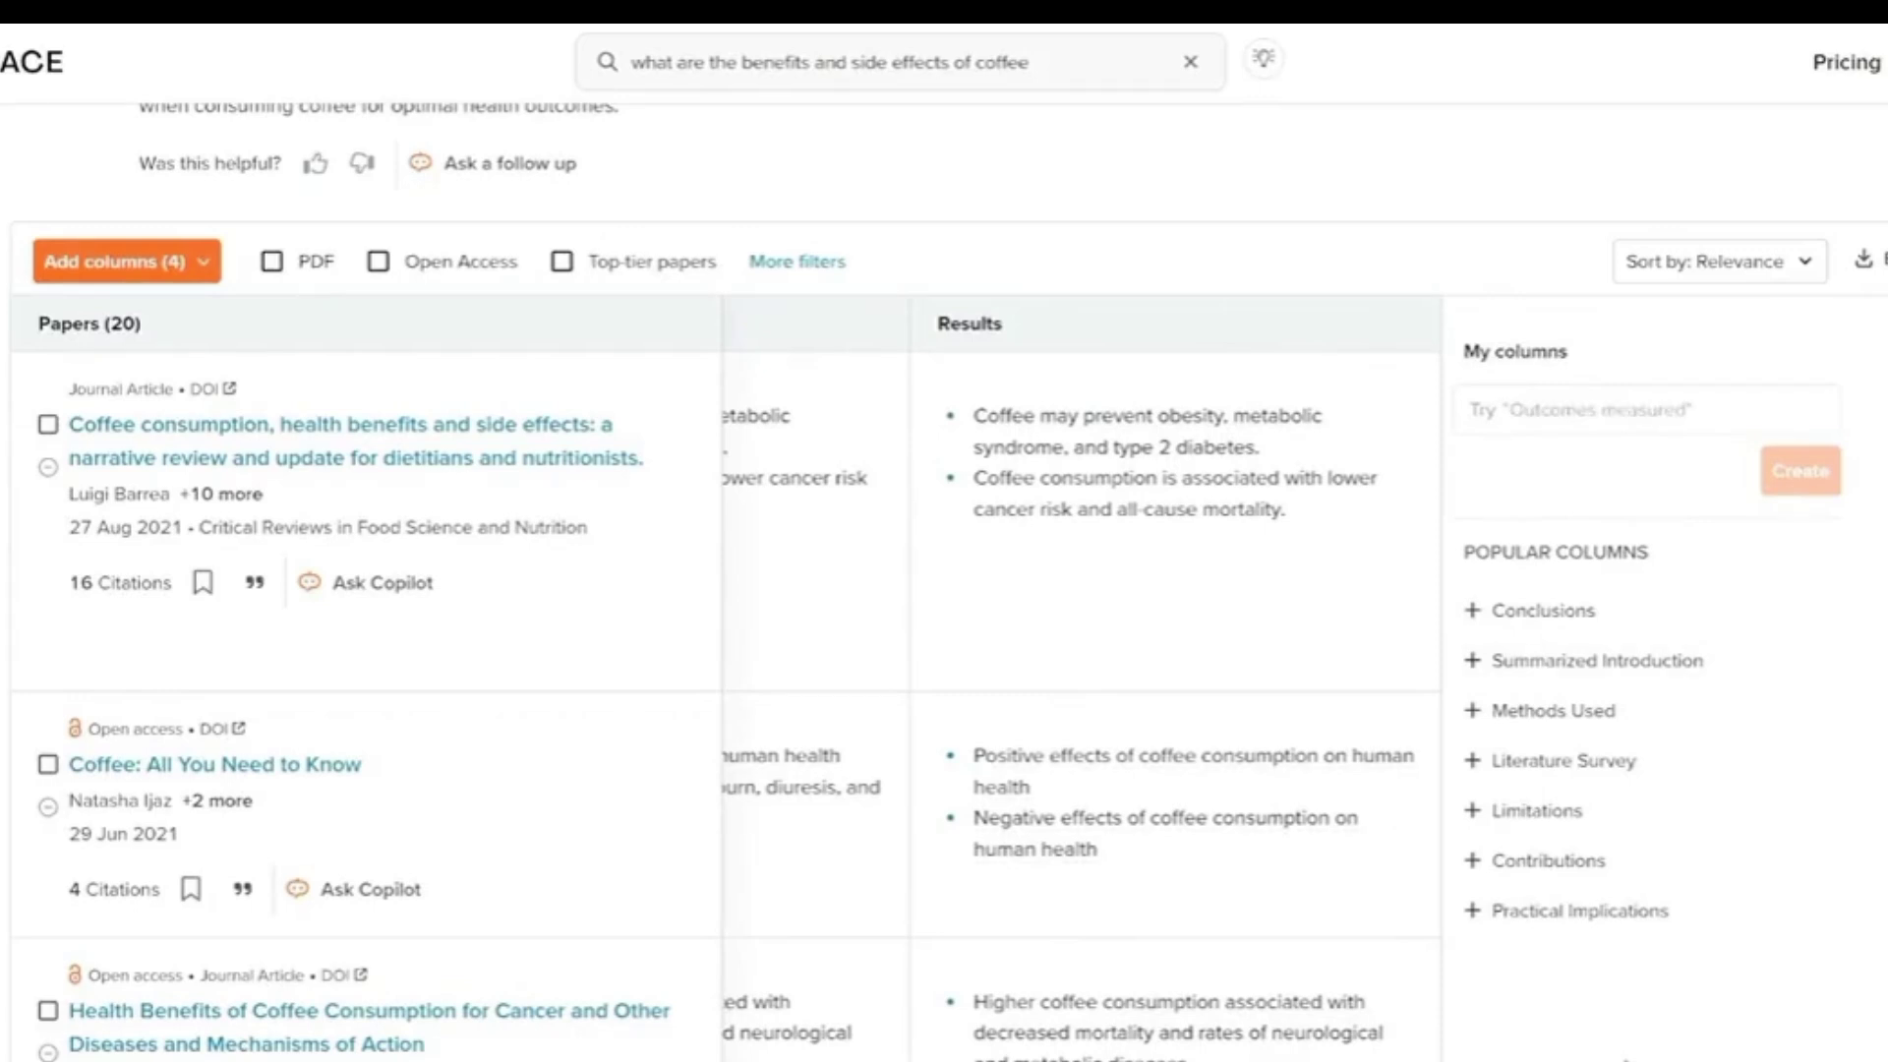
Open the paper "Health Benefits of Coffee Consumption for Cancer and Other Diseases and Mechanisms of Action" and look through its abstract, Copilot questions and full text
scroll(728, 590, "down", 2)
left_click(246, 858)
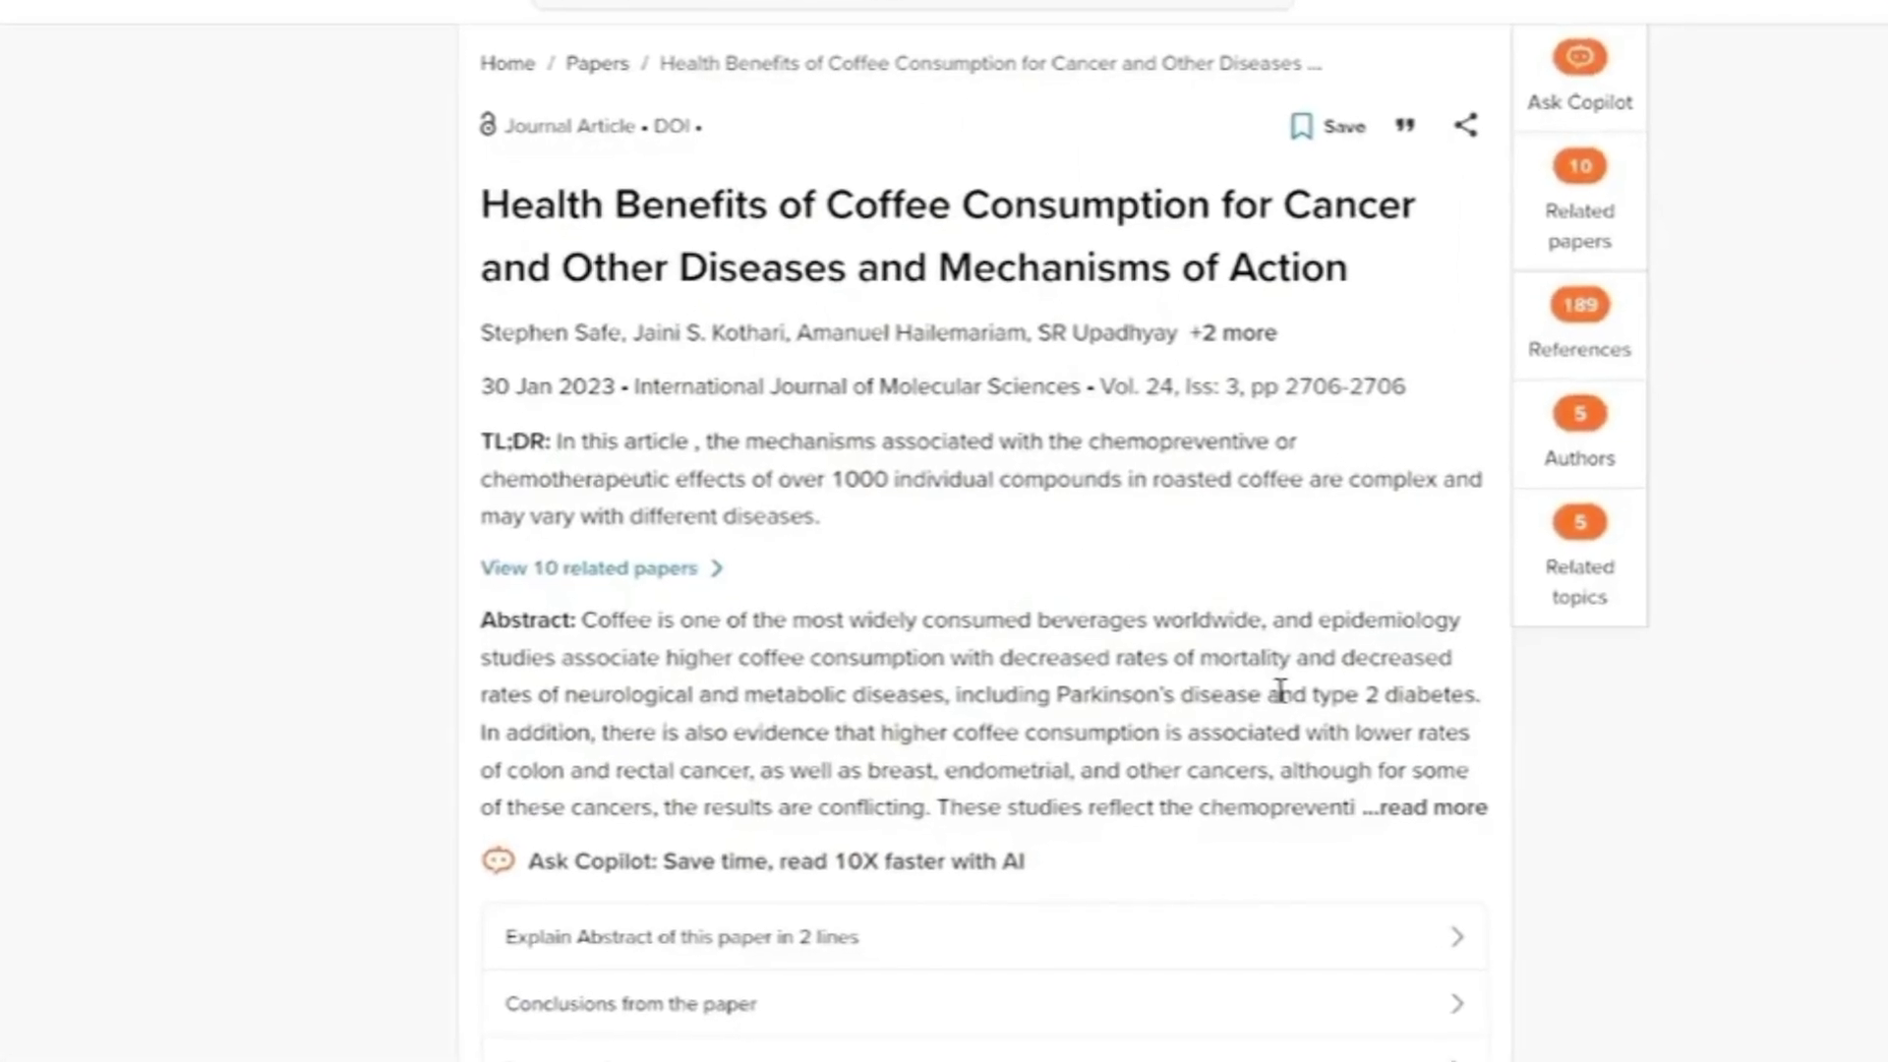
scroll(1278, 700, "down", 3)
scroll(1279, 699, "up", 3)
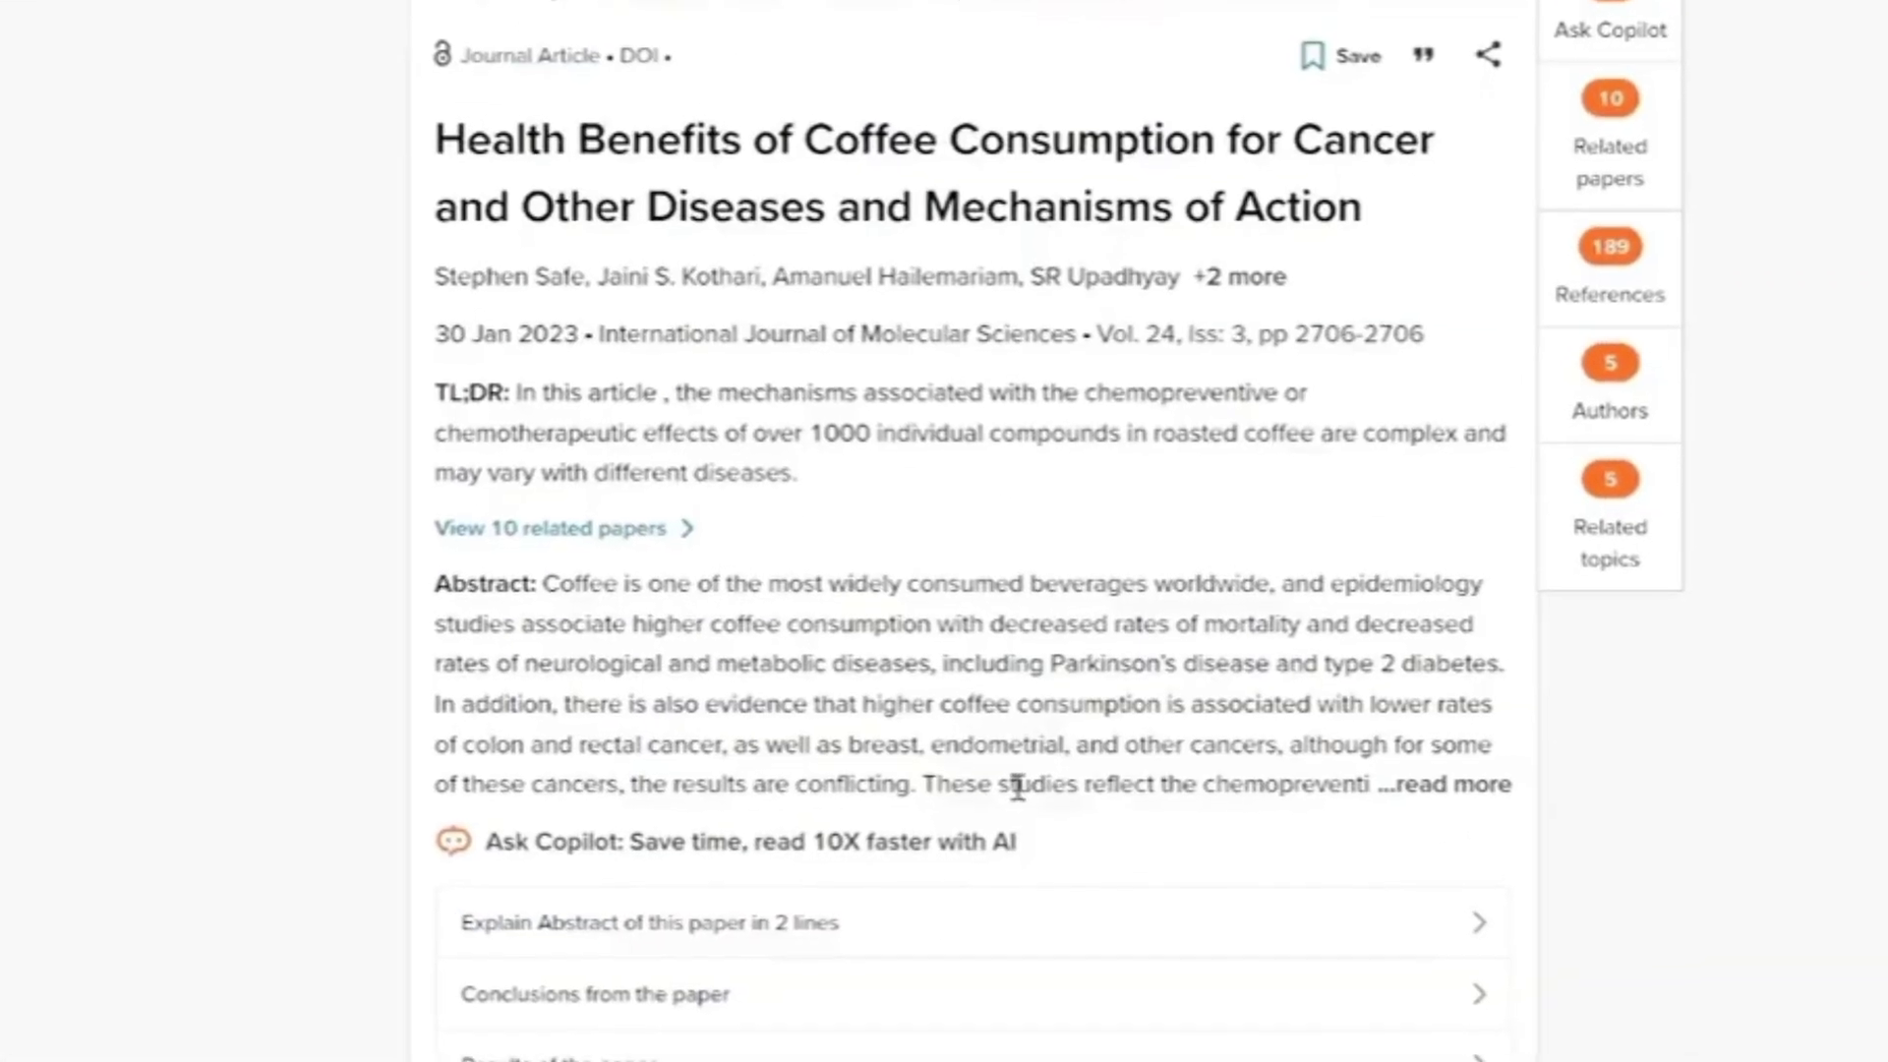
scroll(1012, 786, "down", 3)
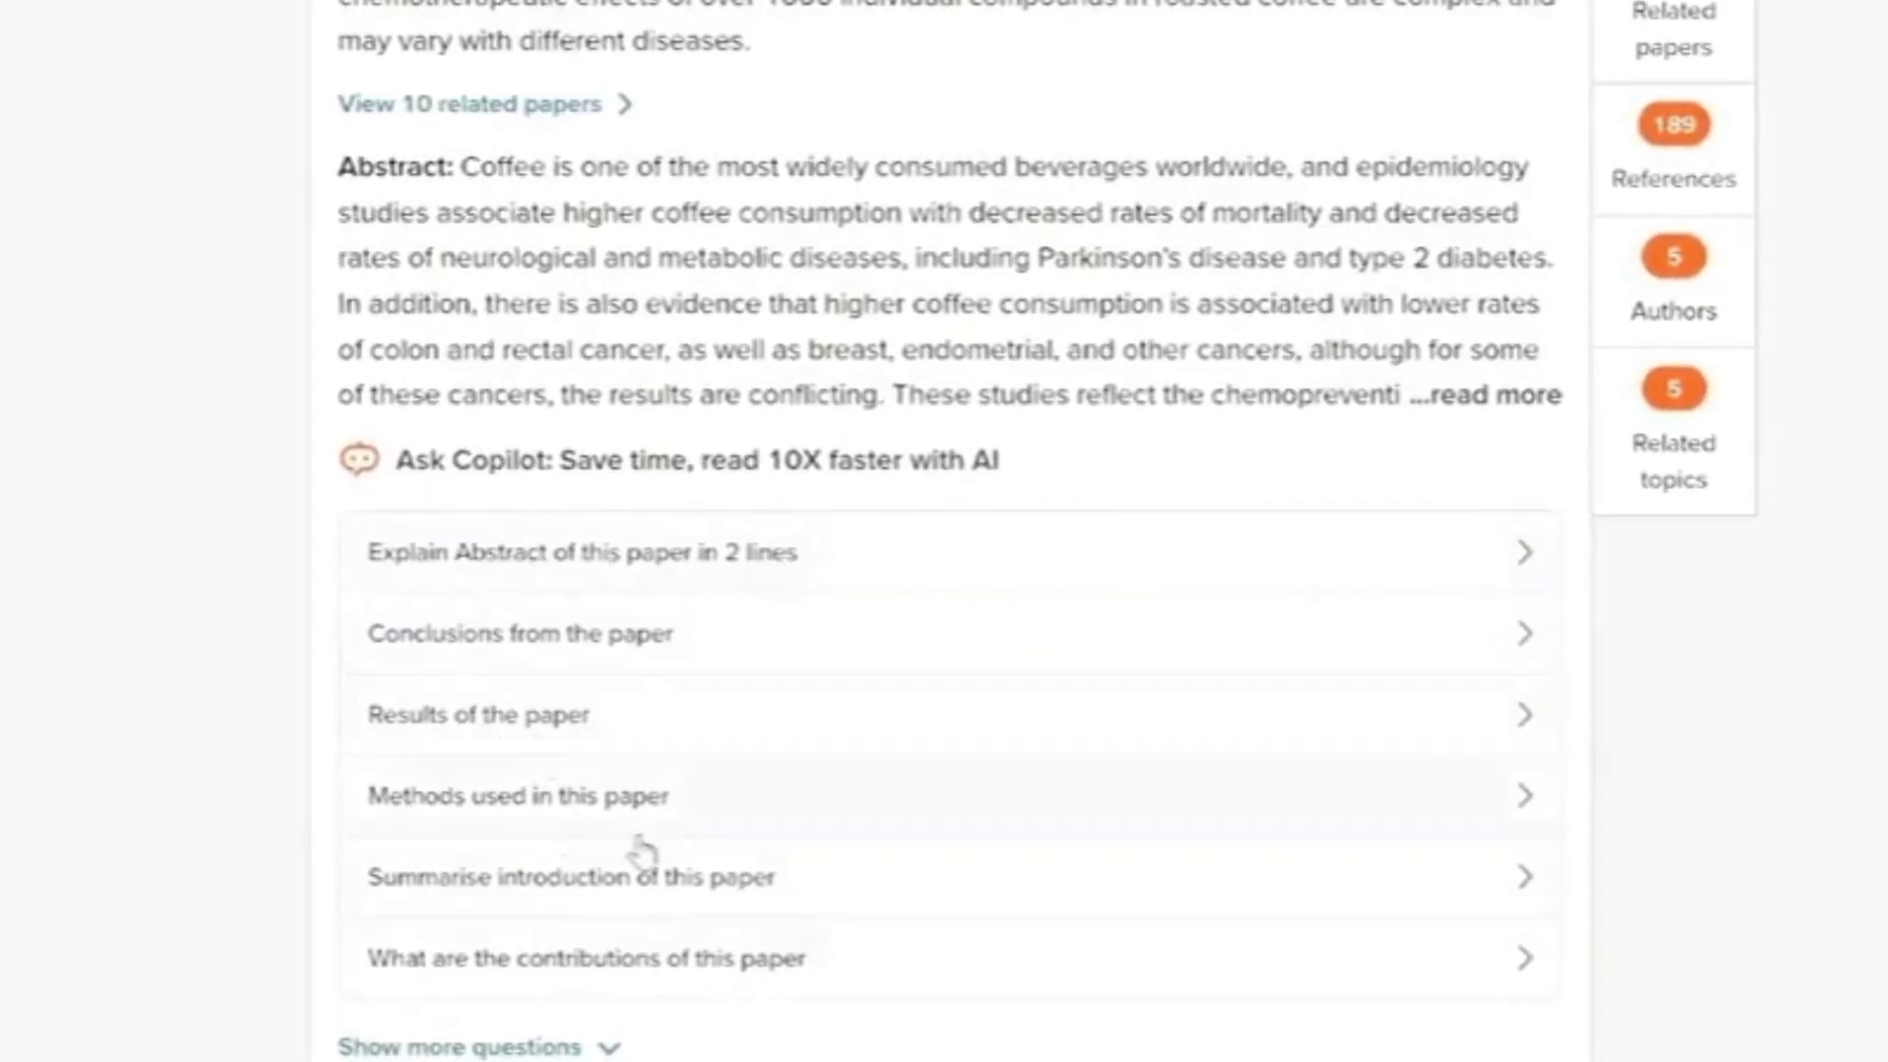
scroll(646, 851, "down", 8)
scroll(1205, 758, "down", 5)
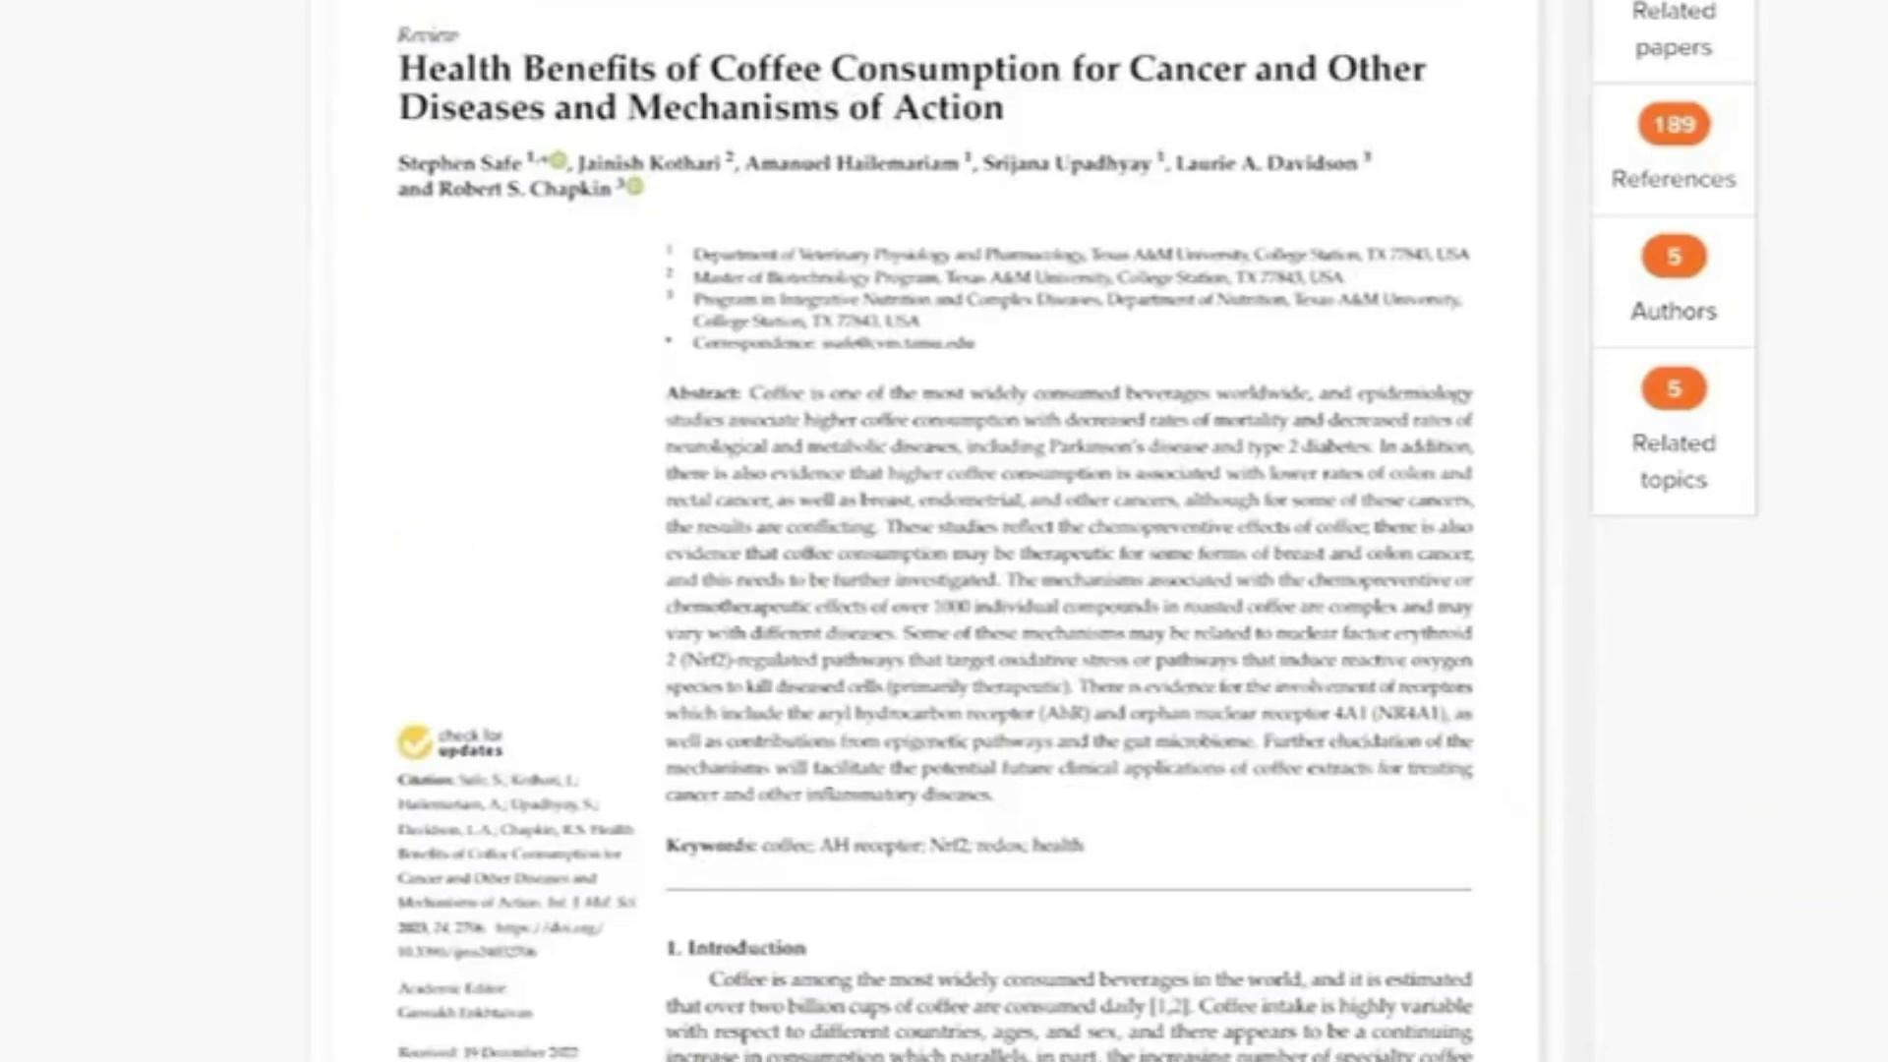
scroll(1165, 735, "down", 10)
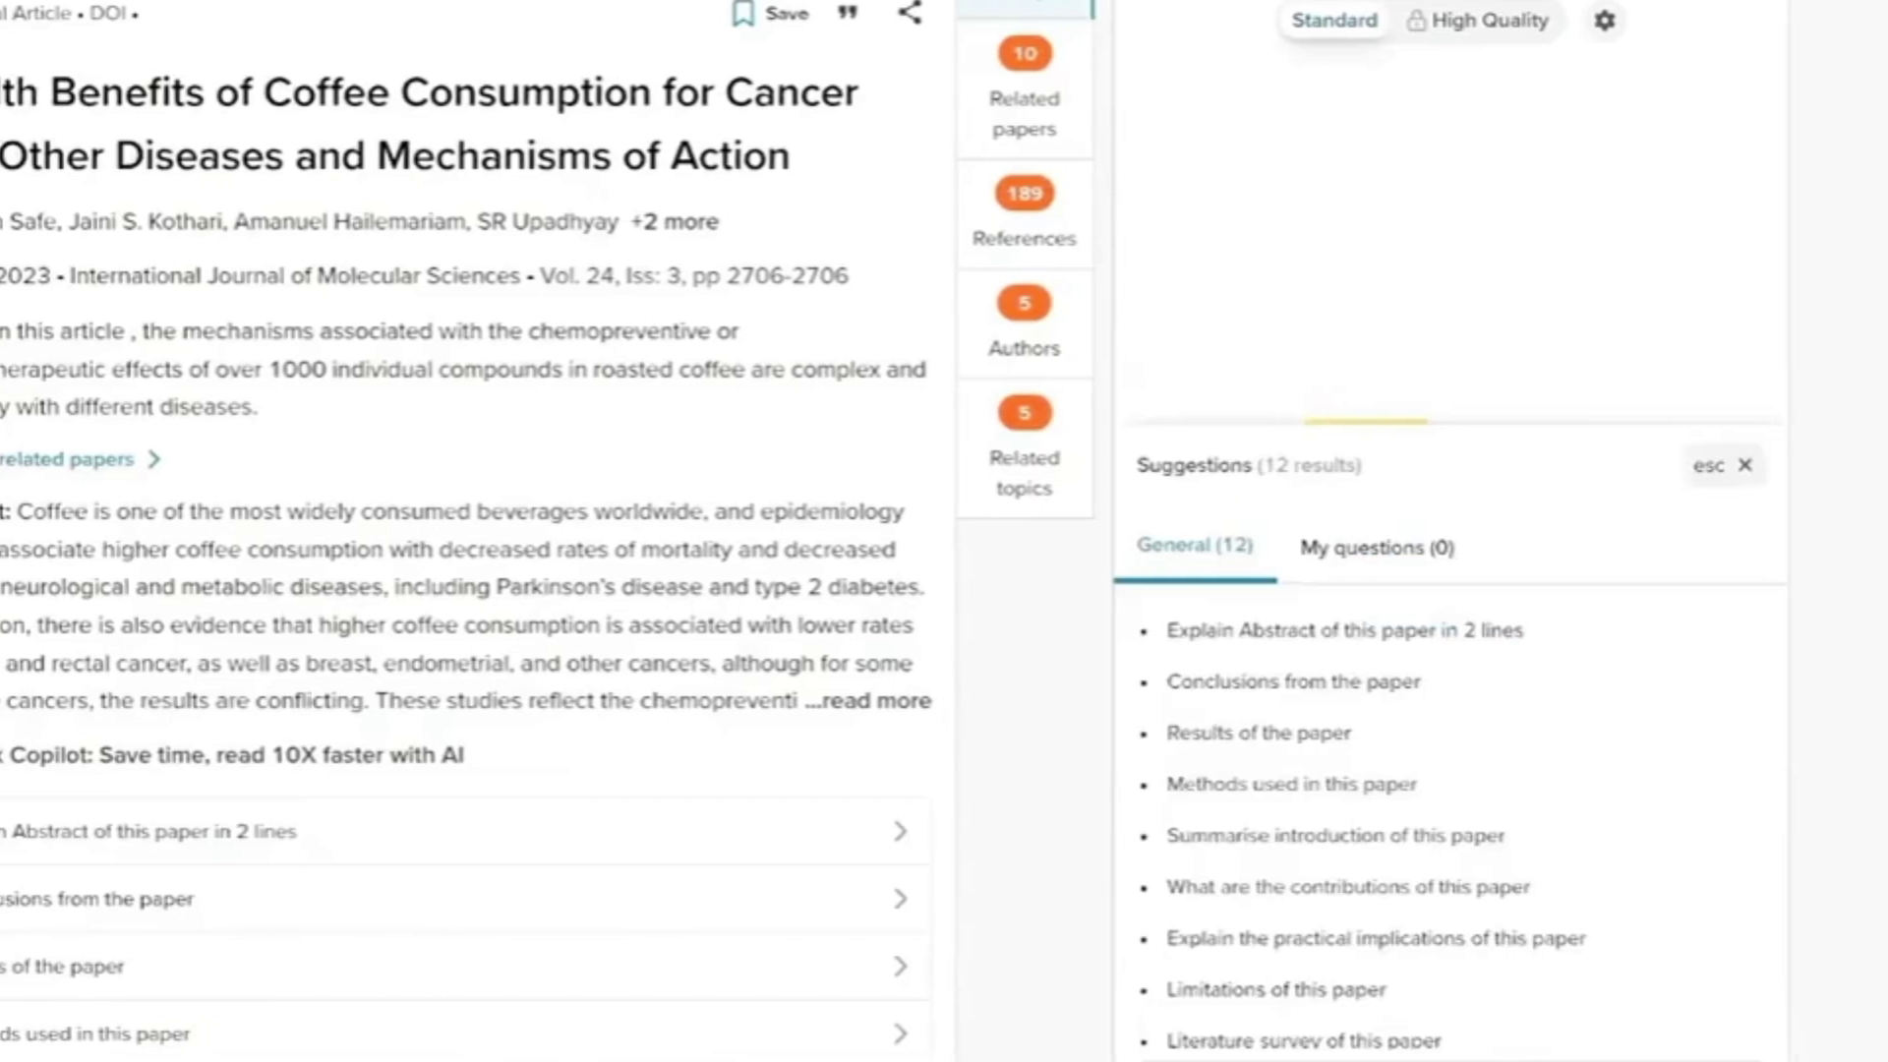
Ask Copilot what methods are used in the open coffee paper
type("What ar")
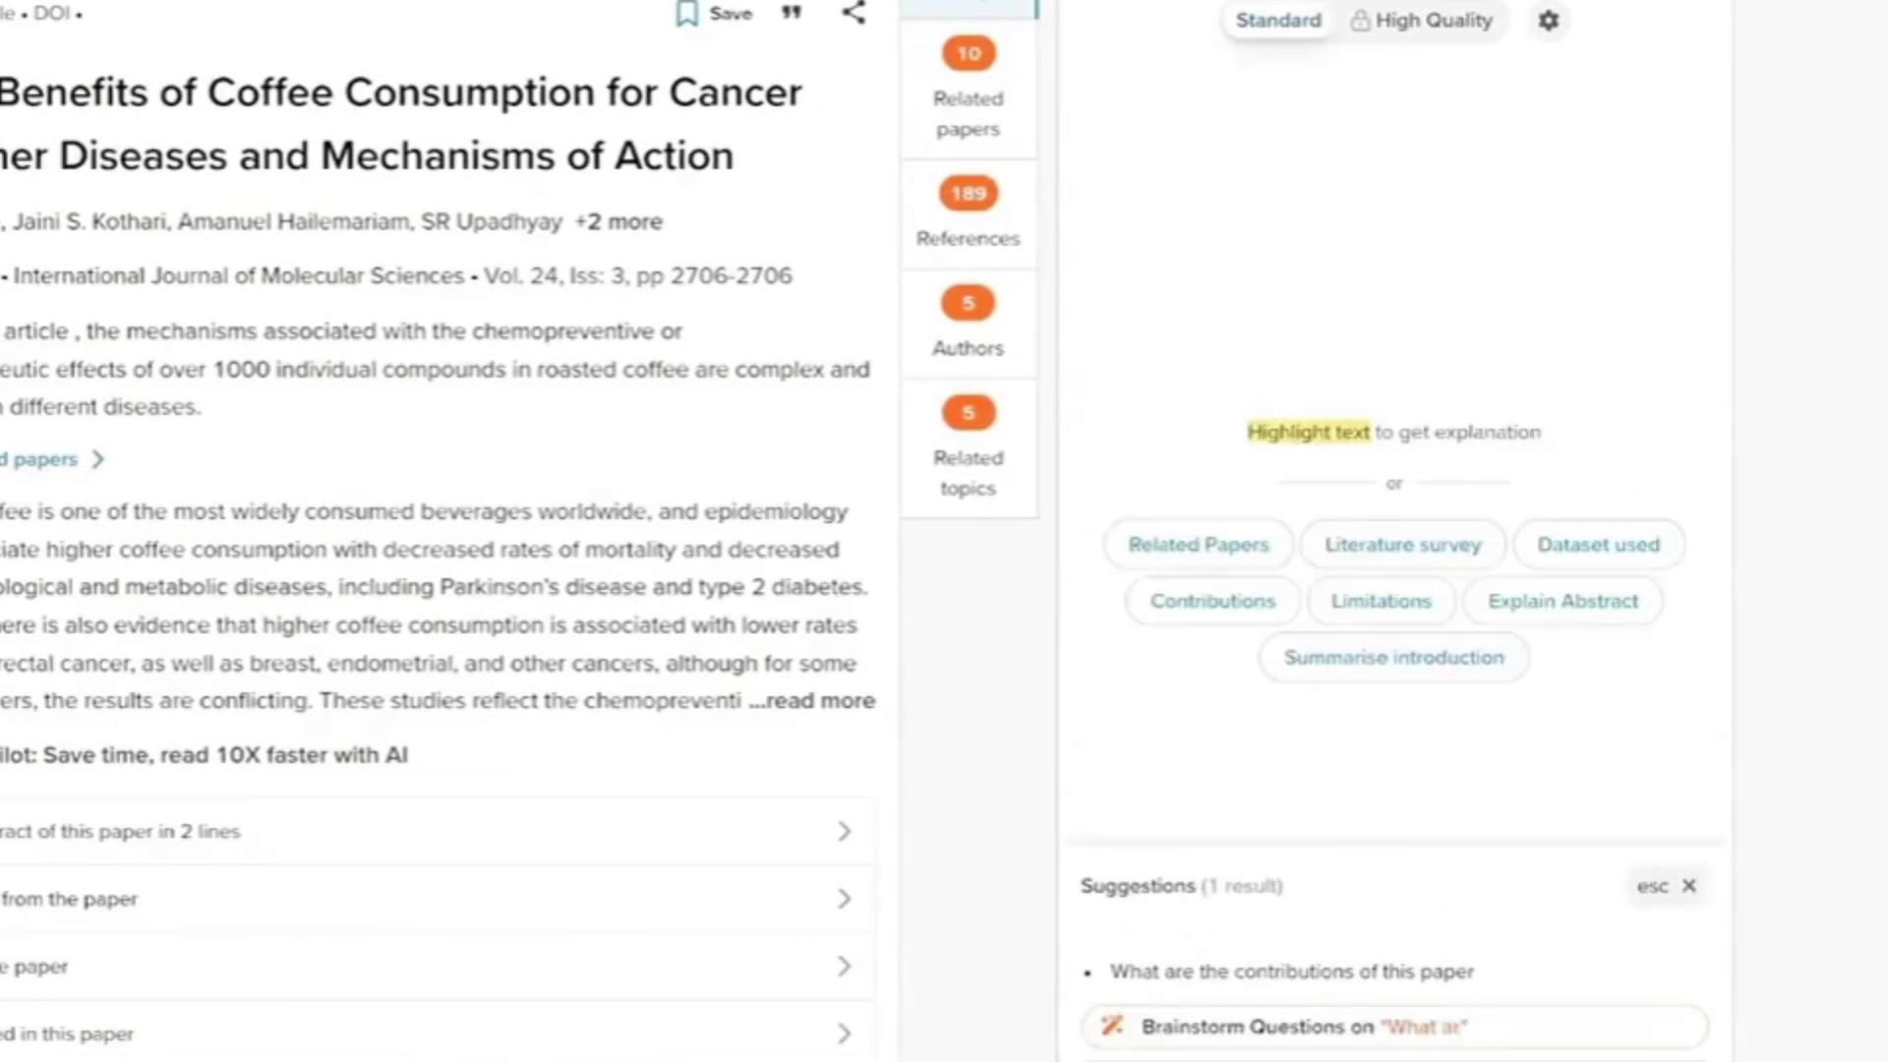
type("e the method")
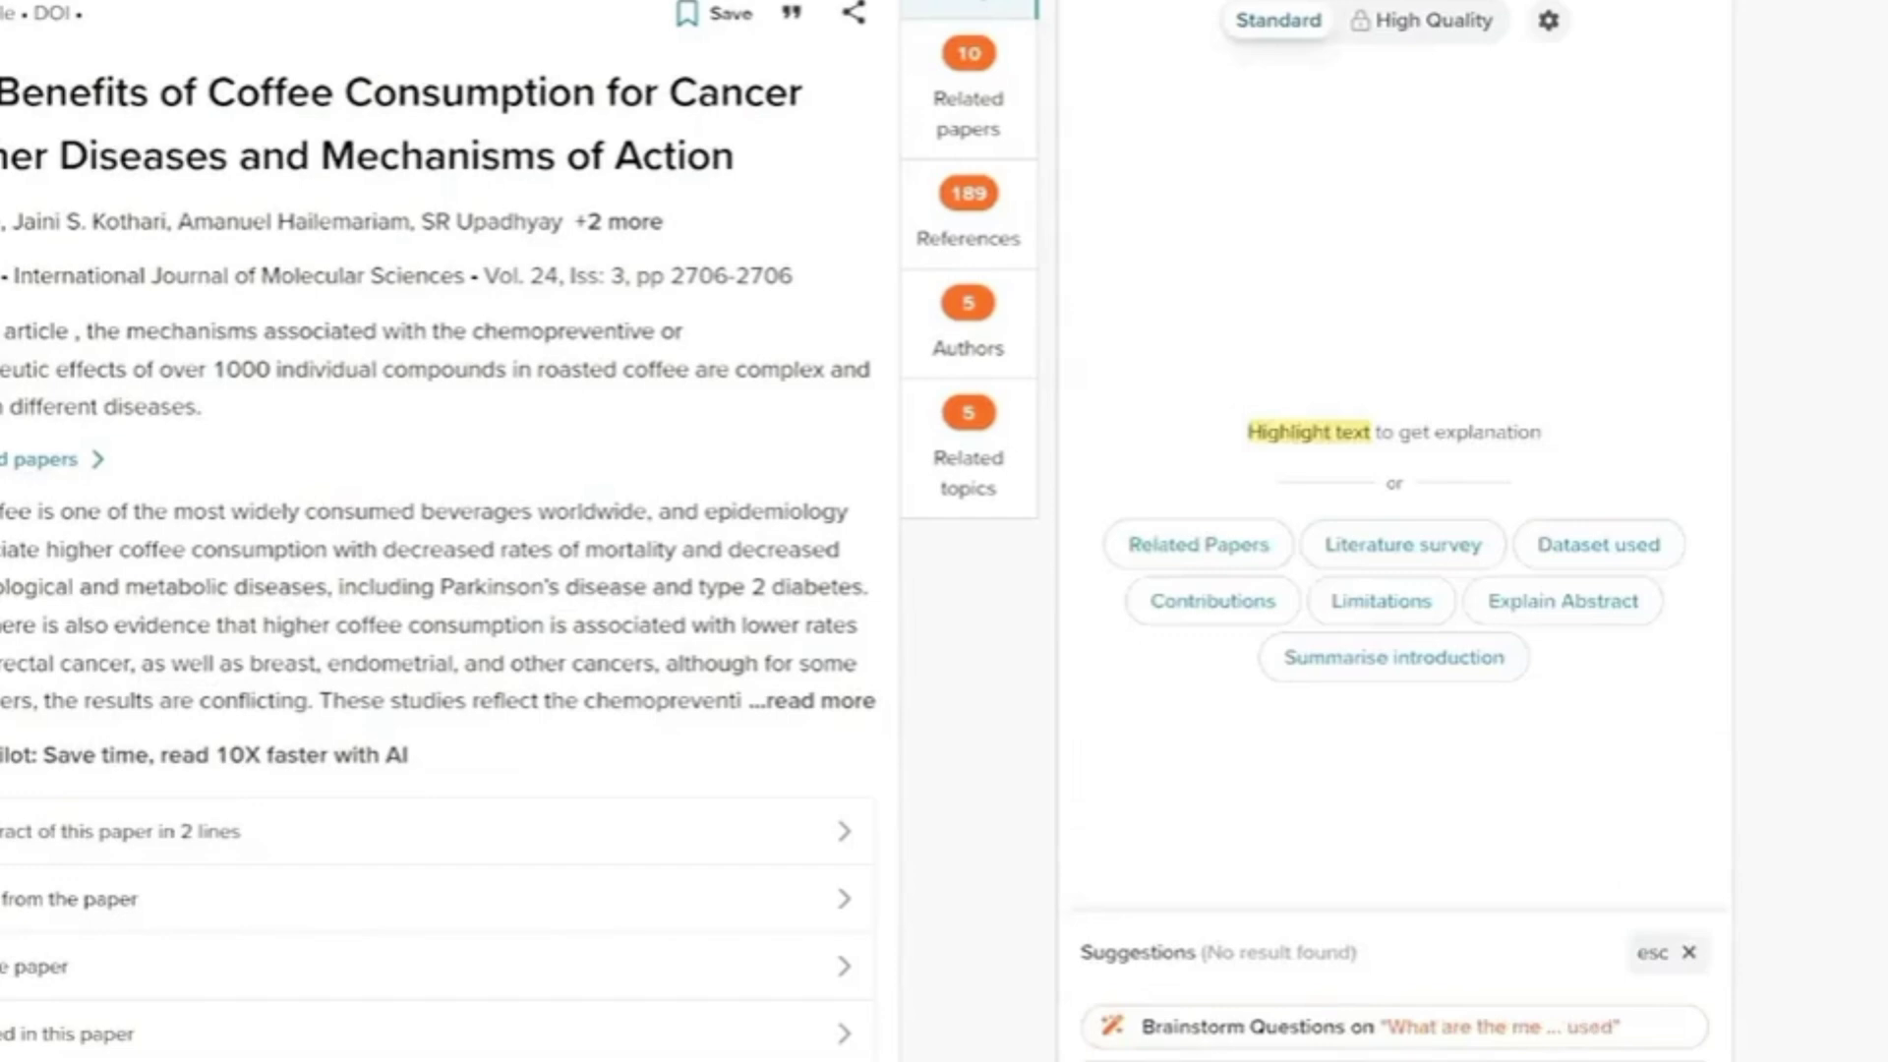
key("Return")
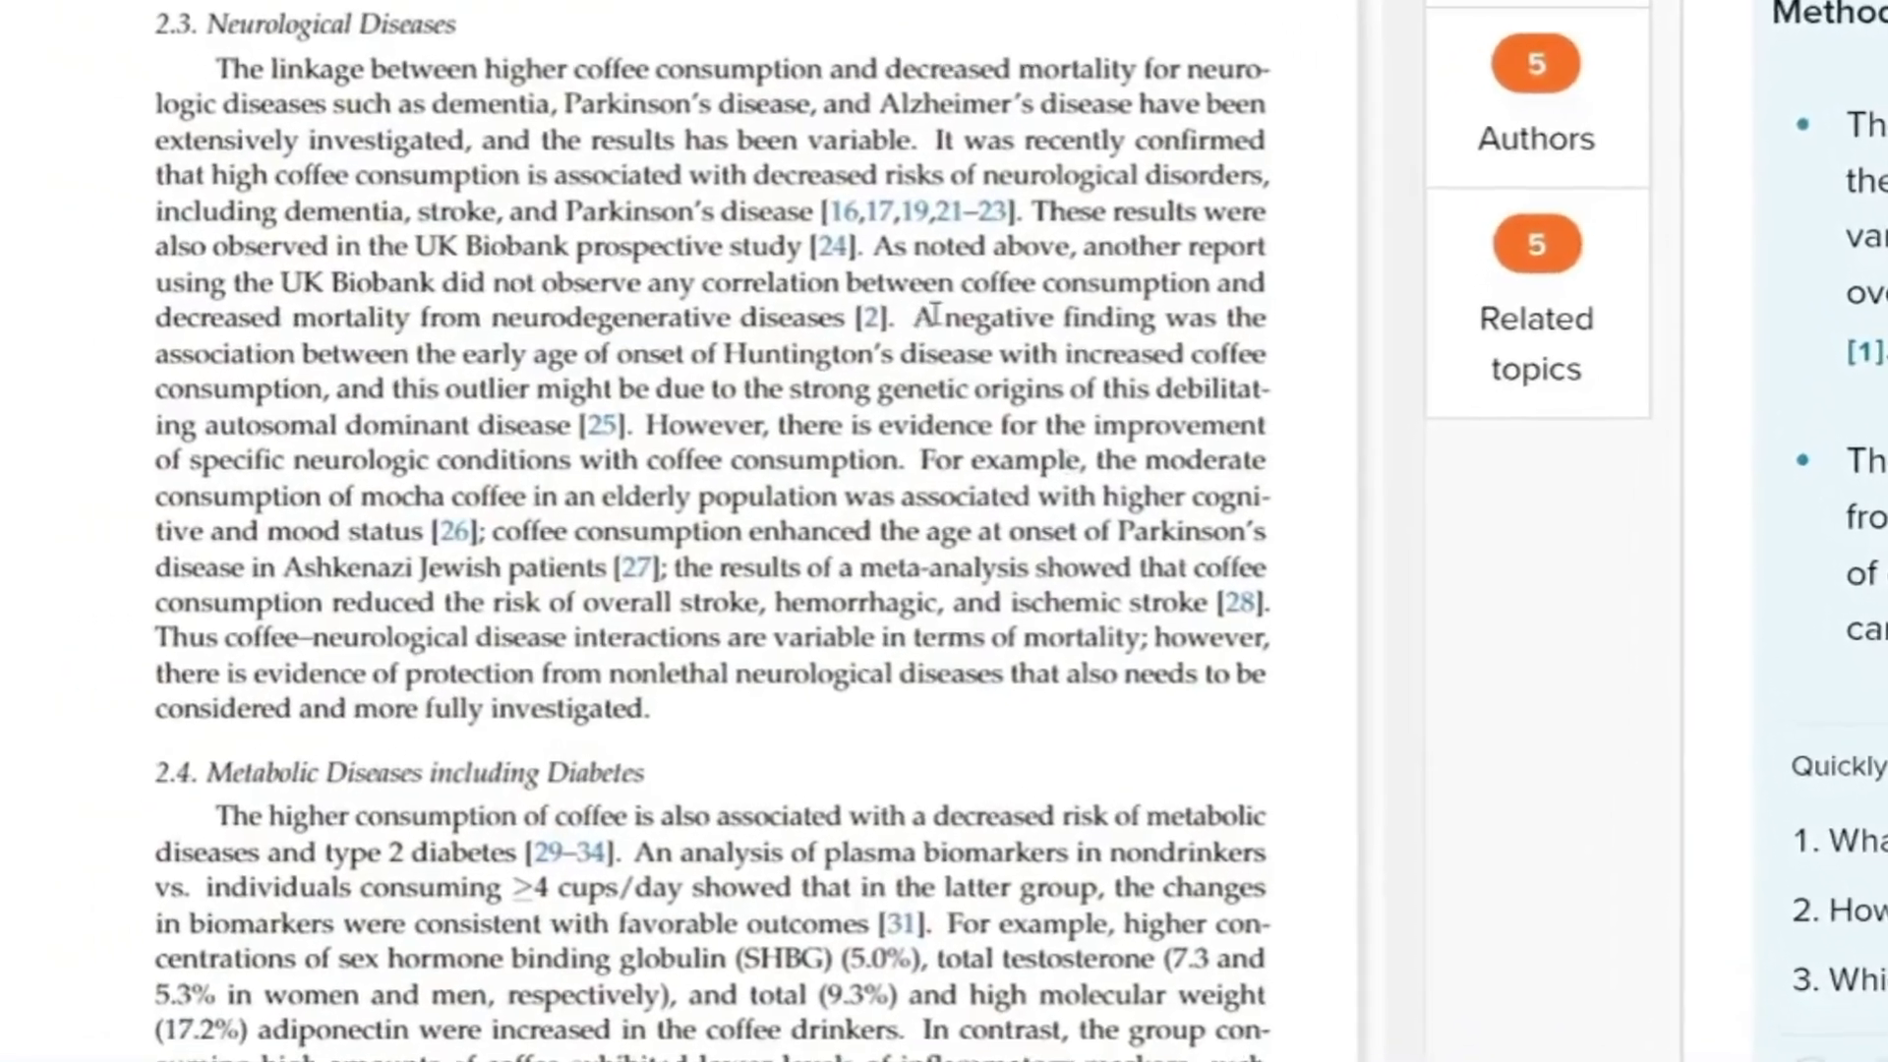
Have Copilot explain the Neurological Diseases passage on the negative finding about Huntington's disease, and read the explanation
left_click_drag(907, 324, 1319, 359)
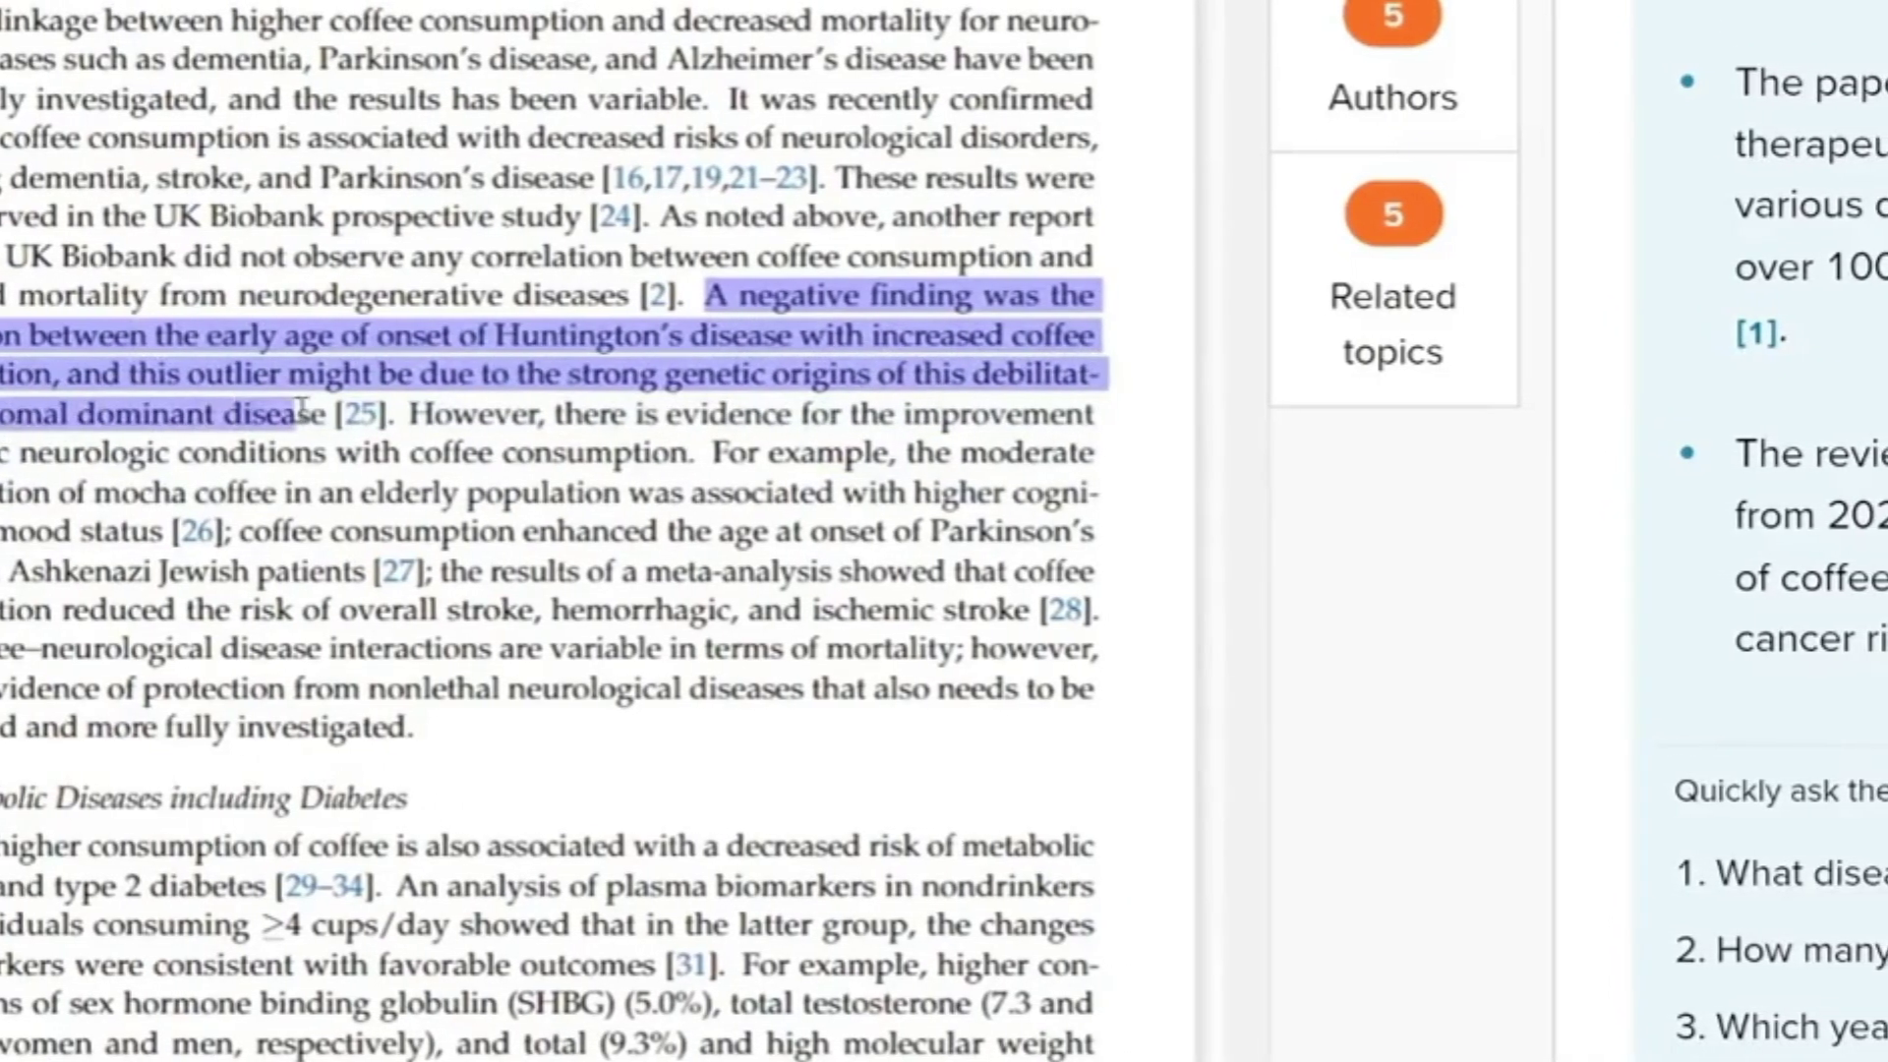
mouse_move(303, 409)
left_mouse_down()
mouse_move(339, 409)
mouse_move(314, 409)
left_mouse_up()
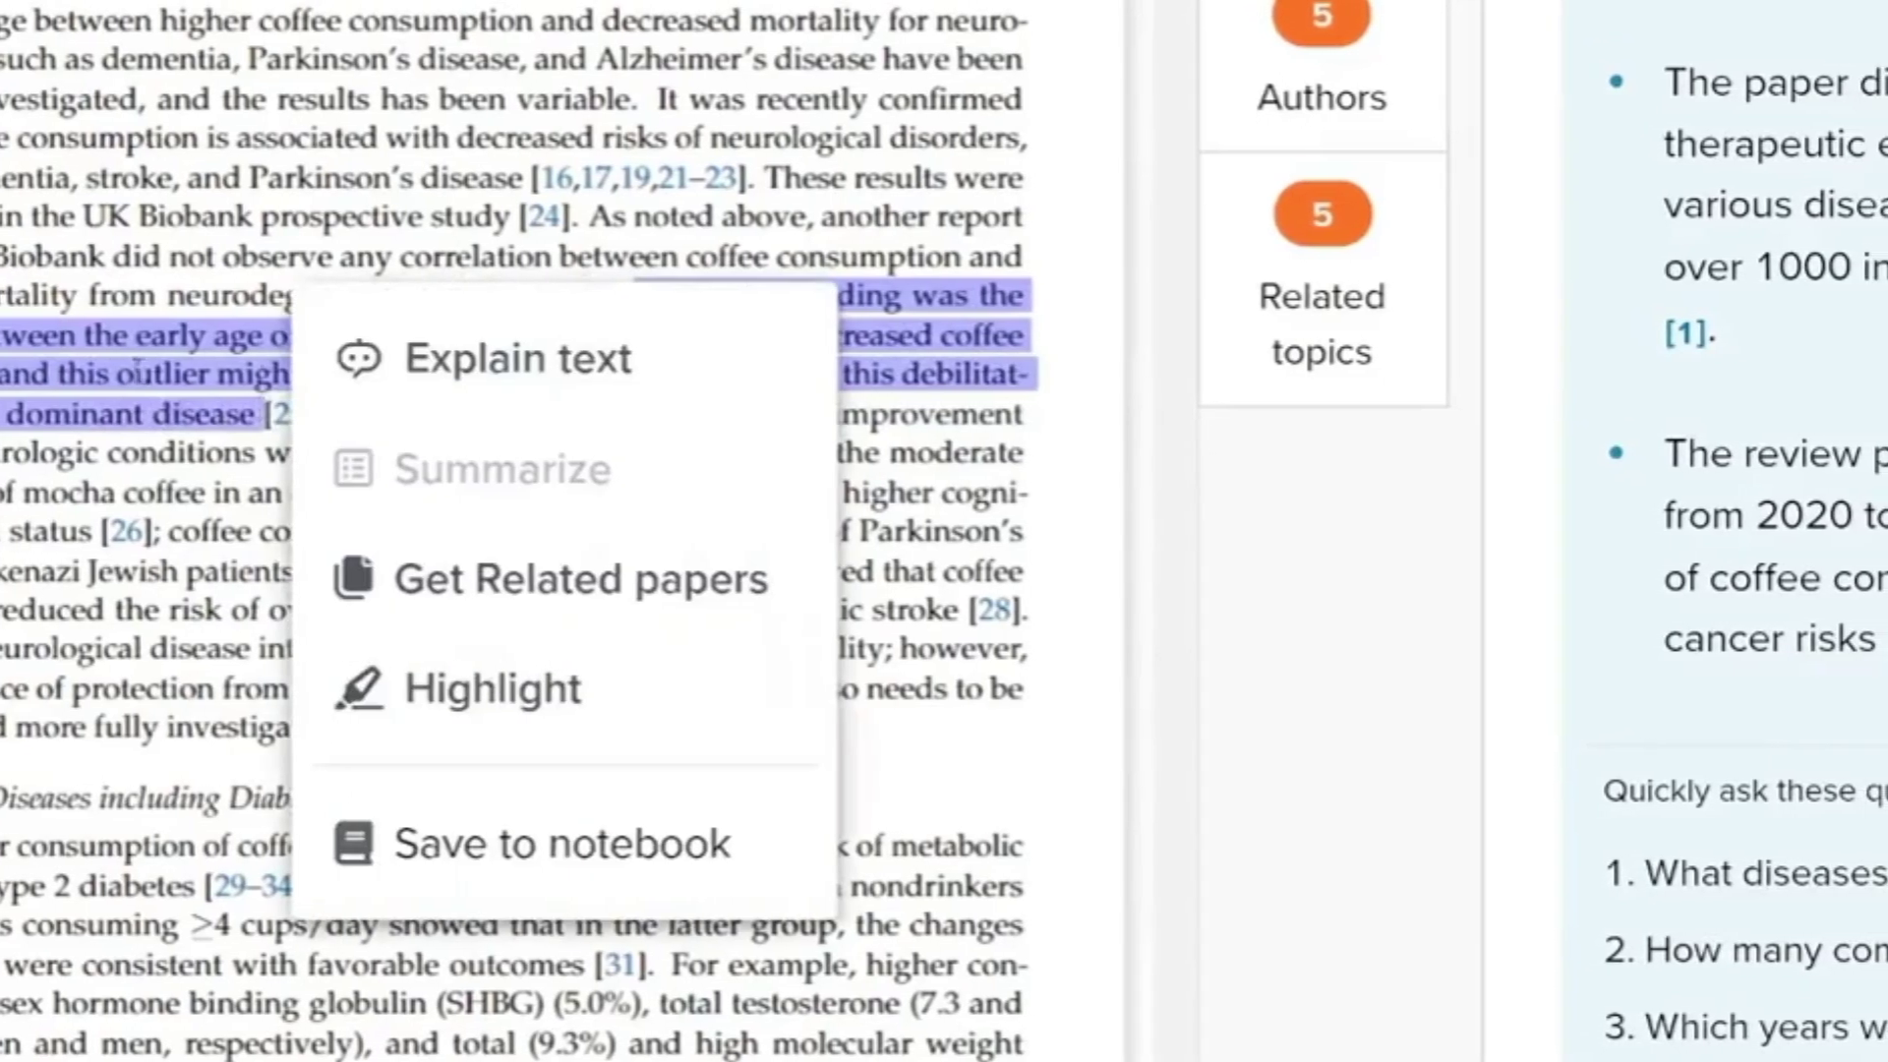
left_click(472, 358)
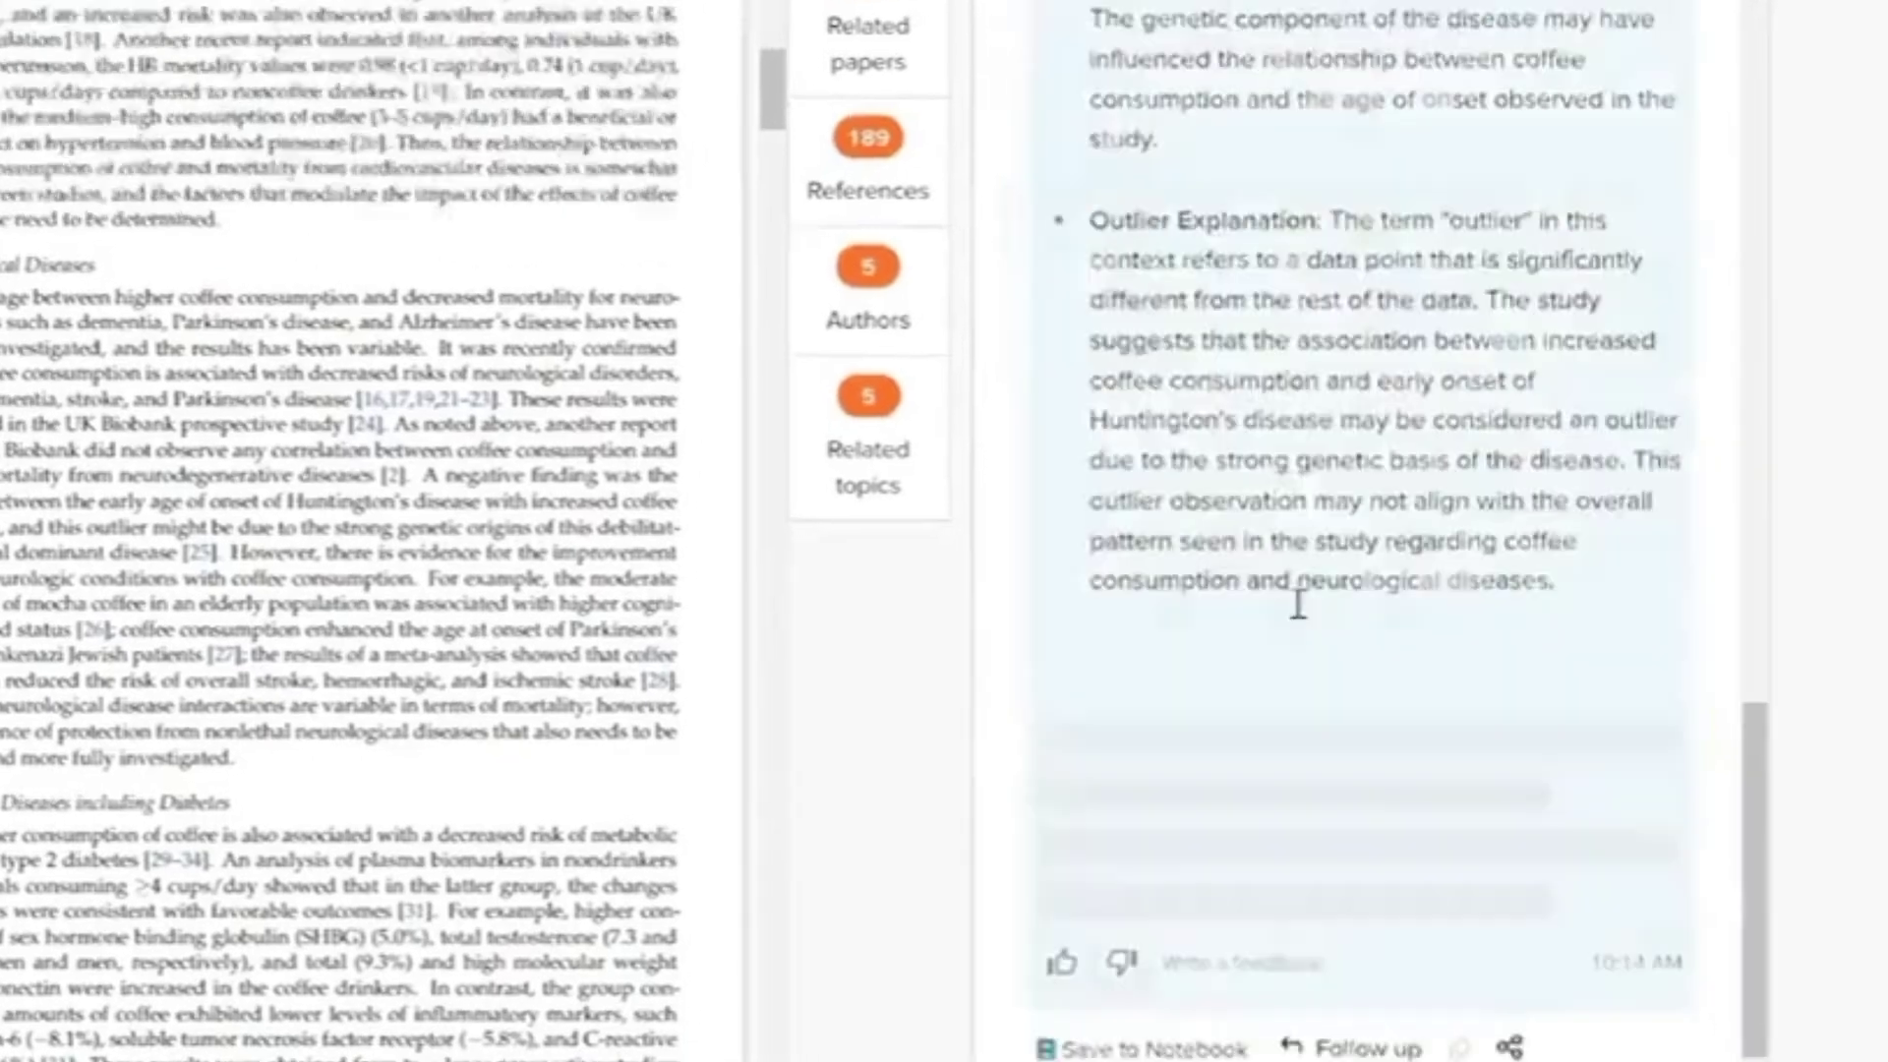
scroll(1303, 620, "down", 5)
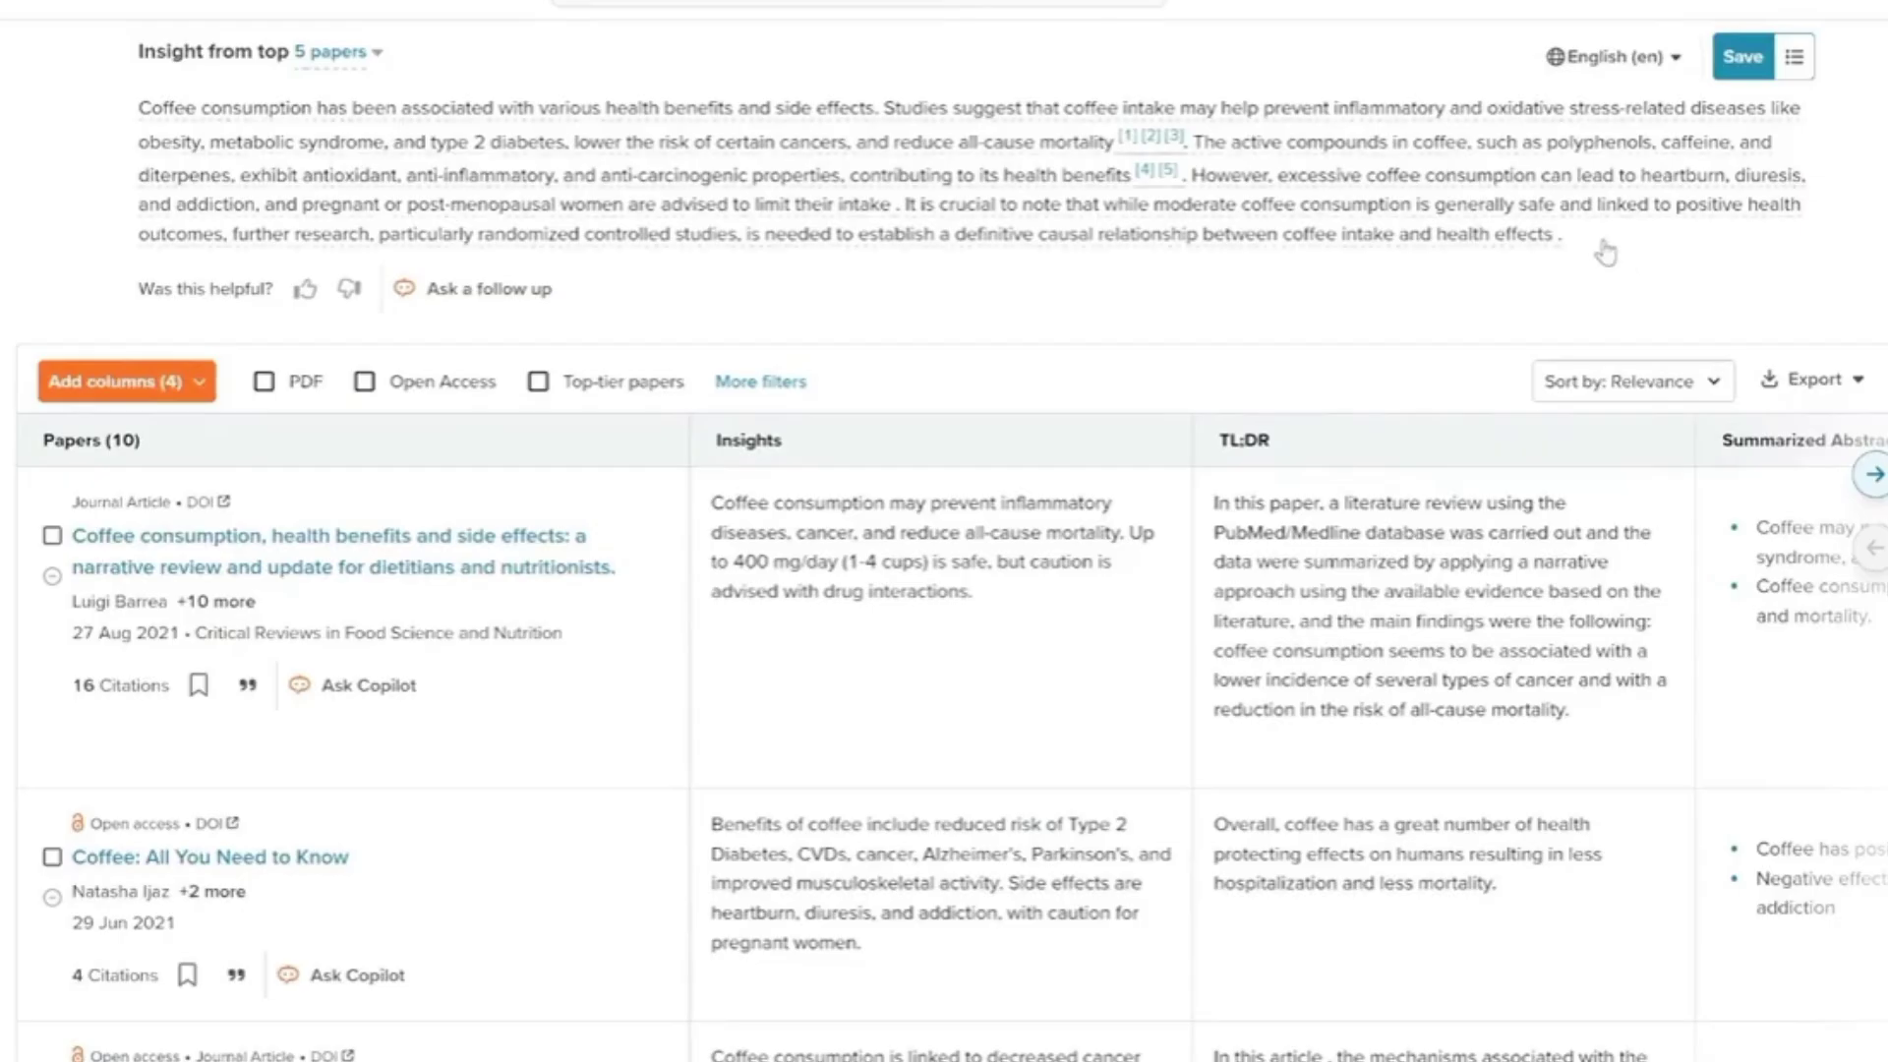
Copy the coffee insight summary from the literature review results and analyse it as scientific text in the Academic AI Detector
left_click_drag(1605, 253, 114, 130)
left_click(114, 130)
mouse_move(3, 597)
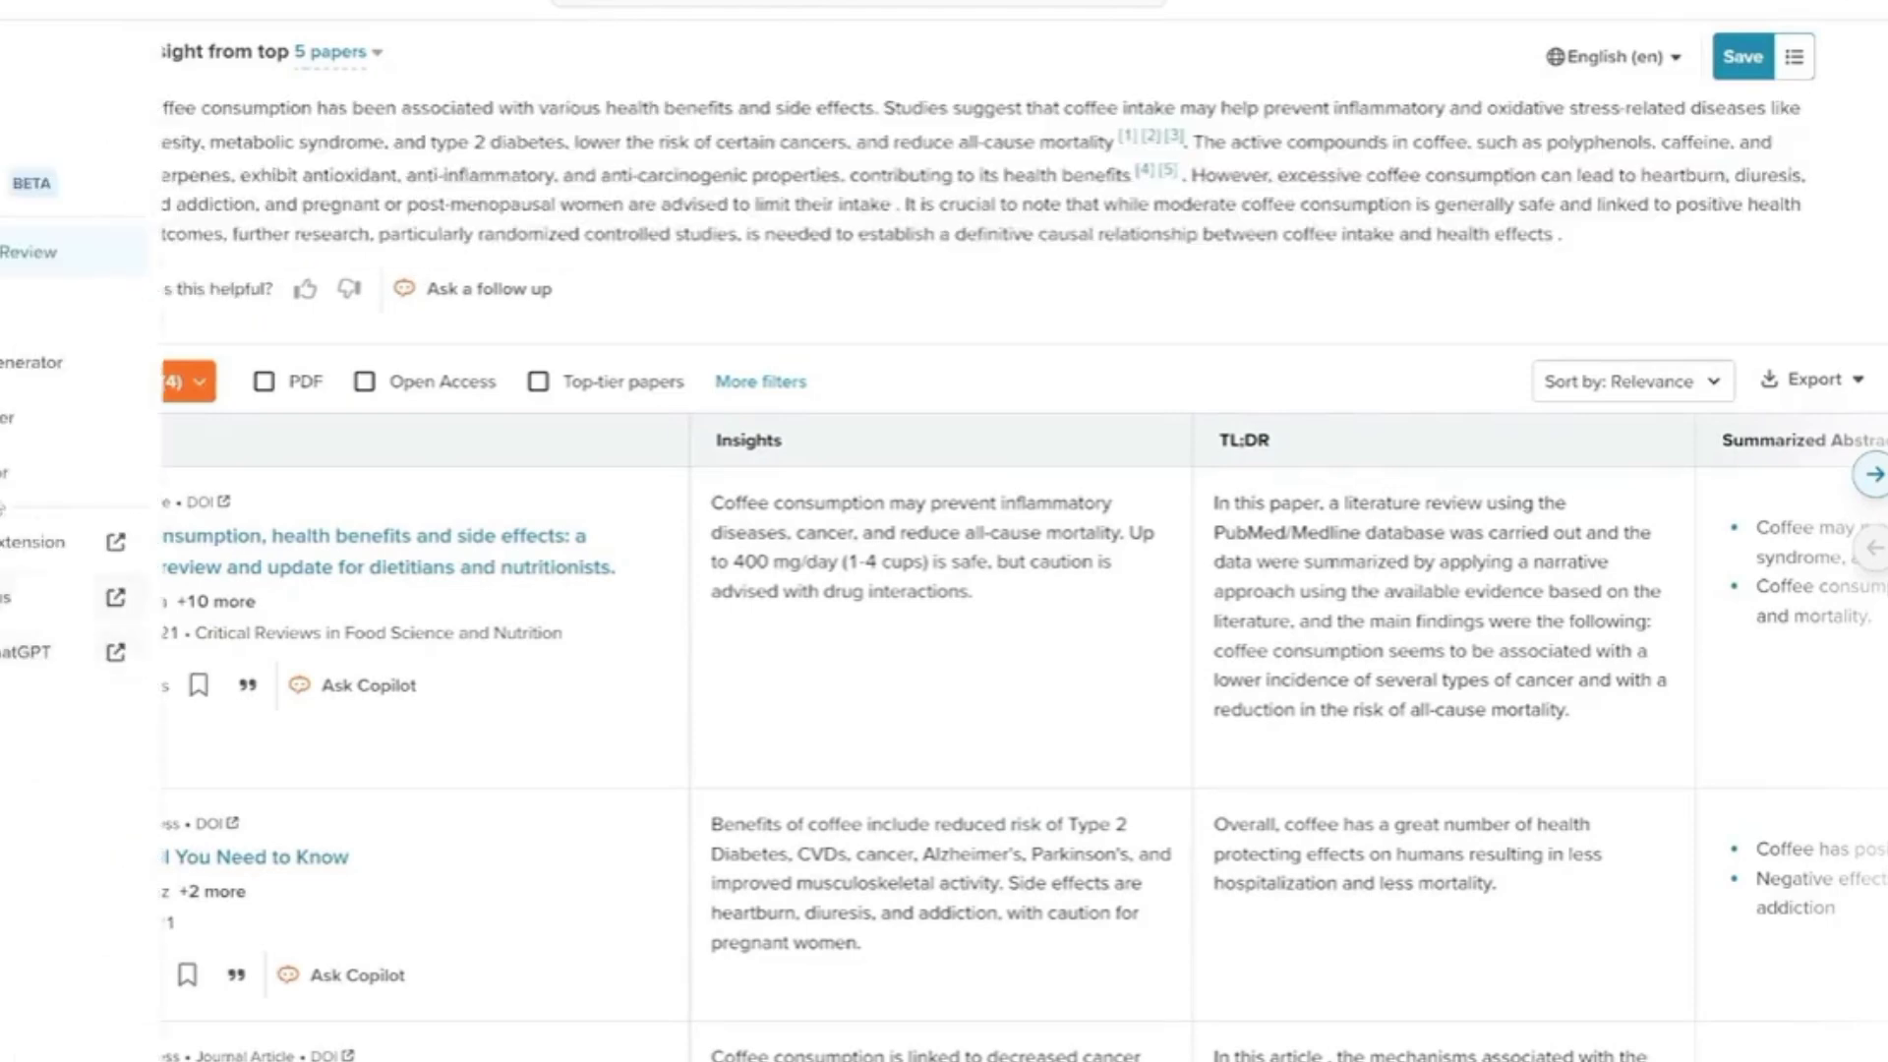
left_click(39, 473)
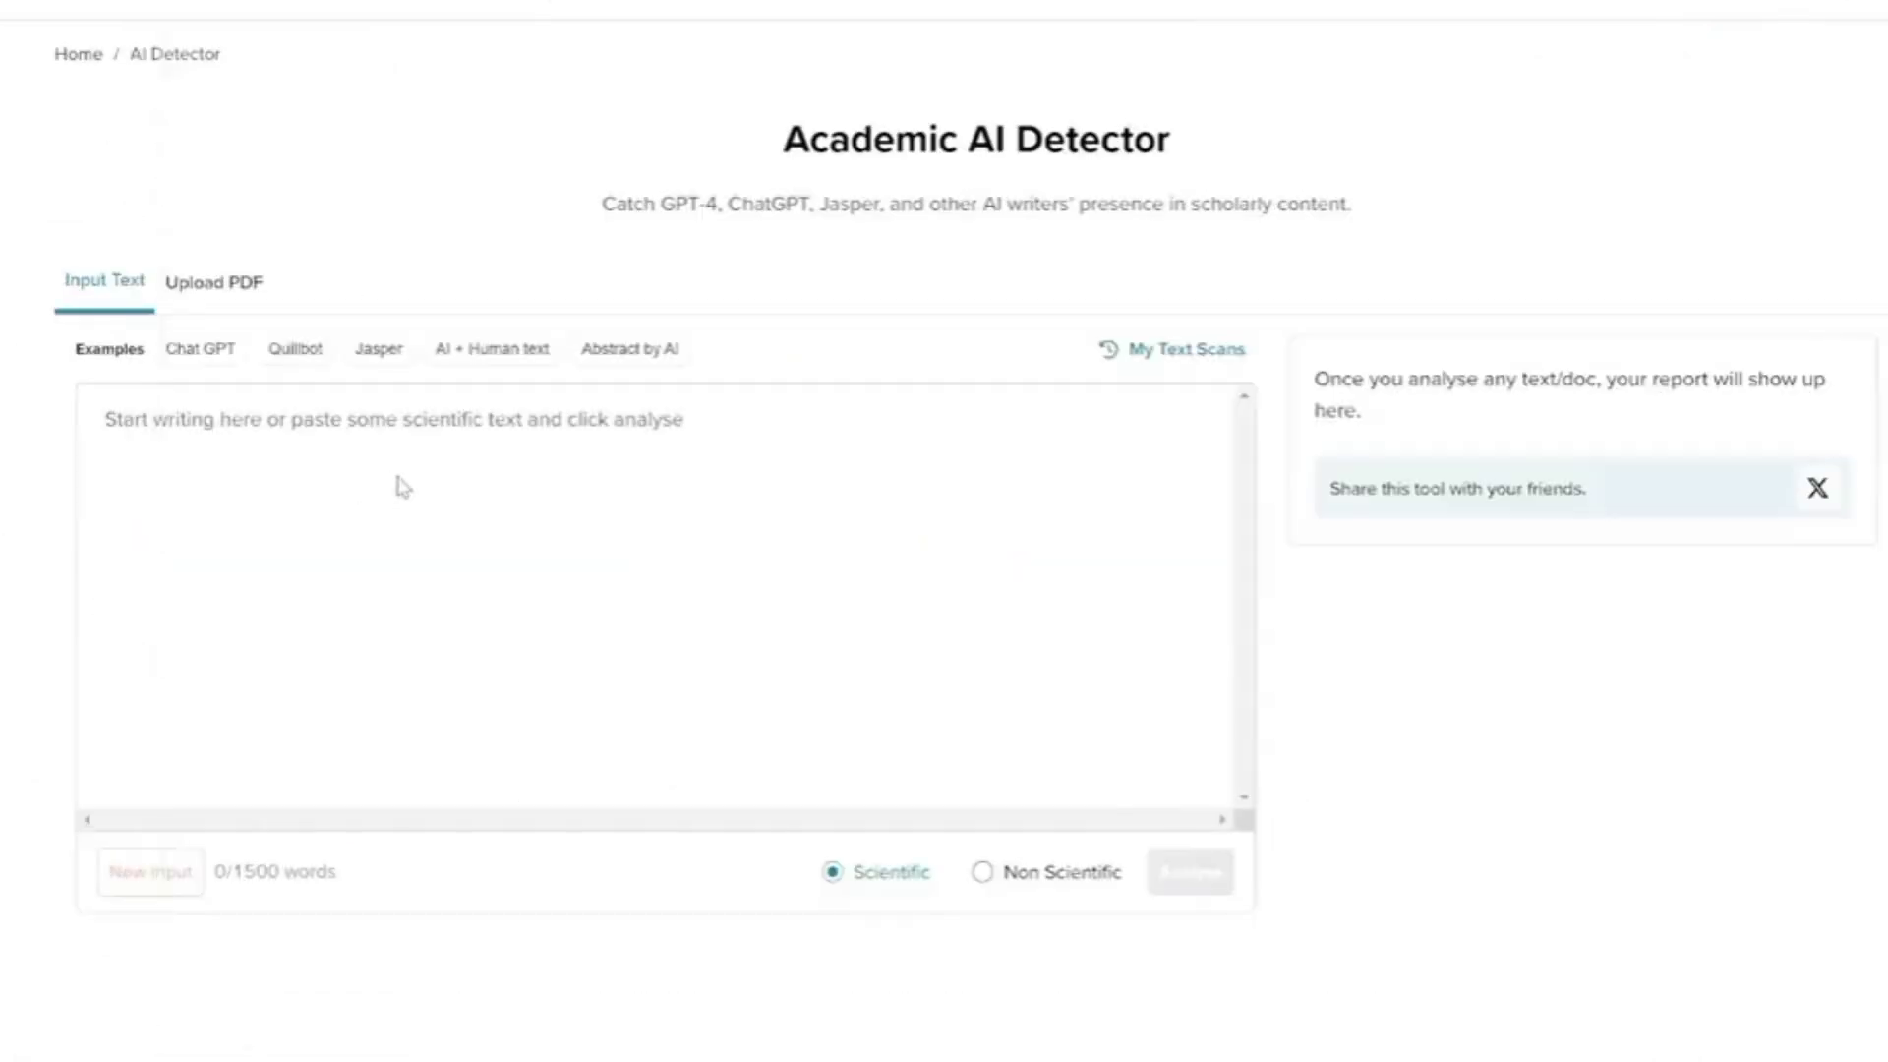
left_click(339, 433)
type("Coffee consumption has been associated with various health benefits and side effects. Studies suggest that coffee intake may help prevent inflammatory and oxidative stress-related diseases like obesity, metabolic syndrome, and type 2 diabetes, lower the risk of certain cancers, and reduce all-cause mortality [1] [2] [3]. The active compounds in coffee, such as polyphenols, caffeine, and diterpenes, exhibit antioxidant, anti-inflammatory, and anti-carcinogenic properties, contributing to its health benefits [4] [5] . However, excessive coffee consumption can lead to heartburn, diuresis, and addiction, and pregnant or post-menopausal women are advised to limit their intake . It is crucial to note that while moderate coffee consumption is generally safe and linked to positive health outcomes, further research, particularly randomized controlled studies, is needed to establish a definitive causal relationship between coffee intake and health effects .")
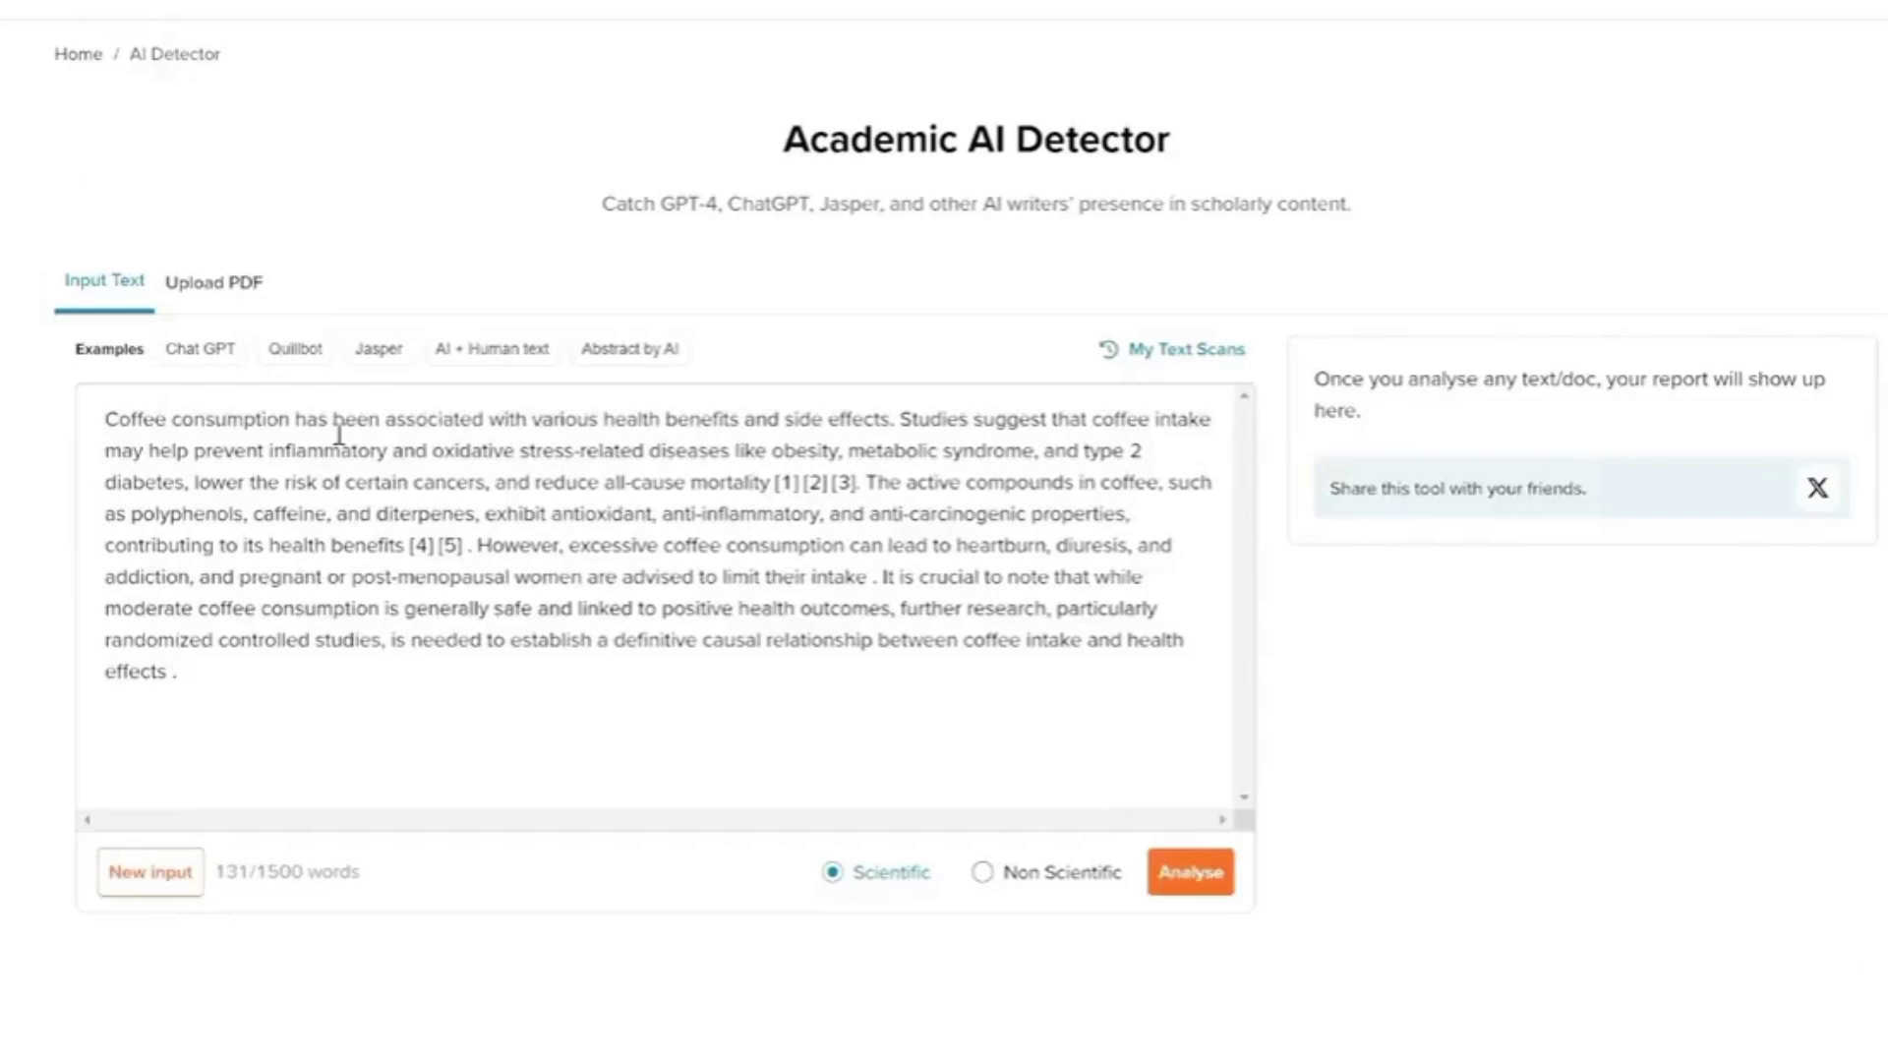
left_click(1192, 880)
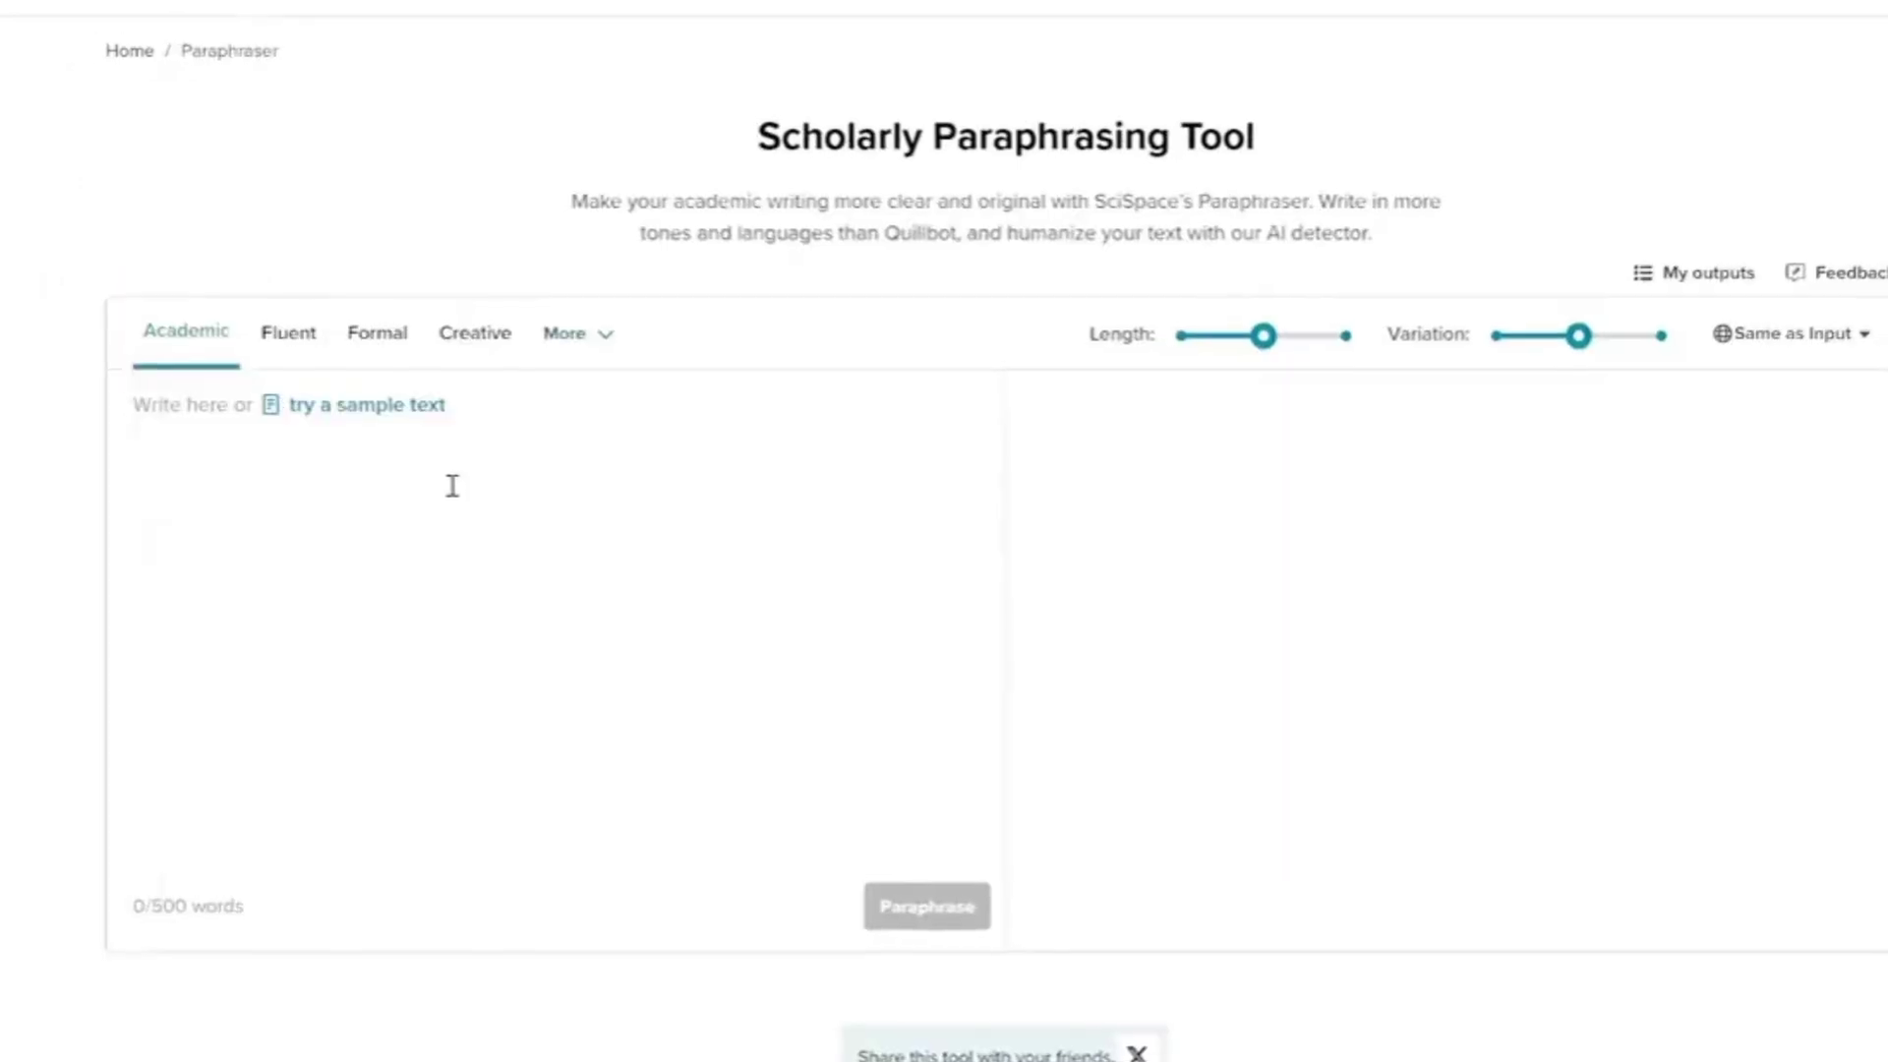
Paraphrase the copied coffee insight summary in the Academic style with the Scholarly Paraphrasing Tool
left_click(452, 485)
type("Coffee consumption has been associated with various health benefits and side effects. Studies suggest that coffee intake may help prevent inflammatory and oxidative stress-related diseases like obesity, metabolic syndrome, and type 2 diabetes, lower the risk of certain cancers, and reduce all-cause mortality [1] [2] [3]. The active compounds in coffee, such as polyphenols, caffeine, and diterpenes, exhibit antioxidant, anti-inflammatory, and anti-carcinogenic properties, contributing to its health benefits [4] [5] . However, excessive coffee consumption can lead to heartburn, diuresis, and addiction, and pregnant or post-menopausal women are advised to limit their intake . It is crucial to note that while moderate coffee consumption is generally safe and linked to positive health outcomes, further research, particularly randomized controlled studies, is needed to establish a definitive causal relationship between coffee intake and health effects .")
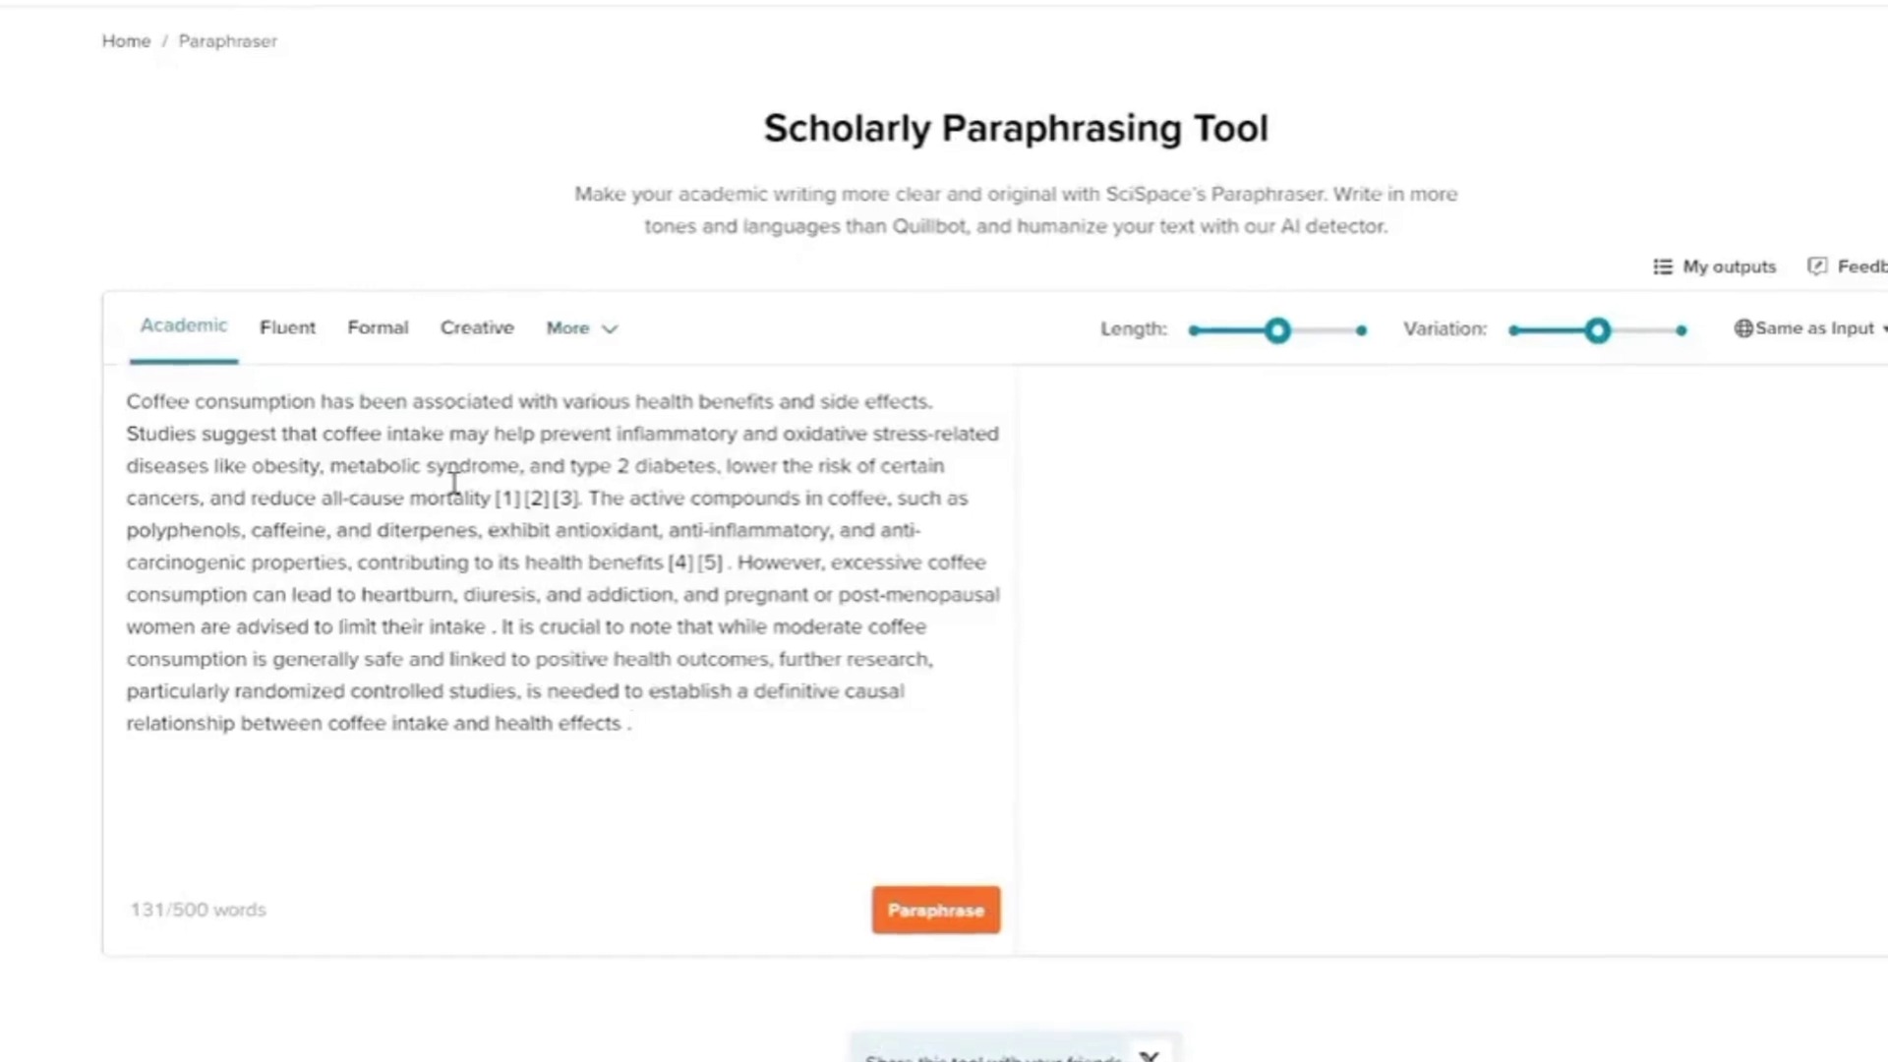
left_click(925, 906)
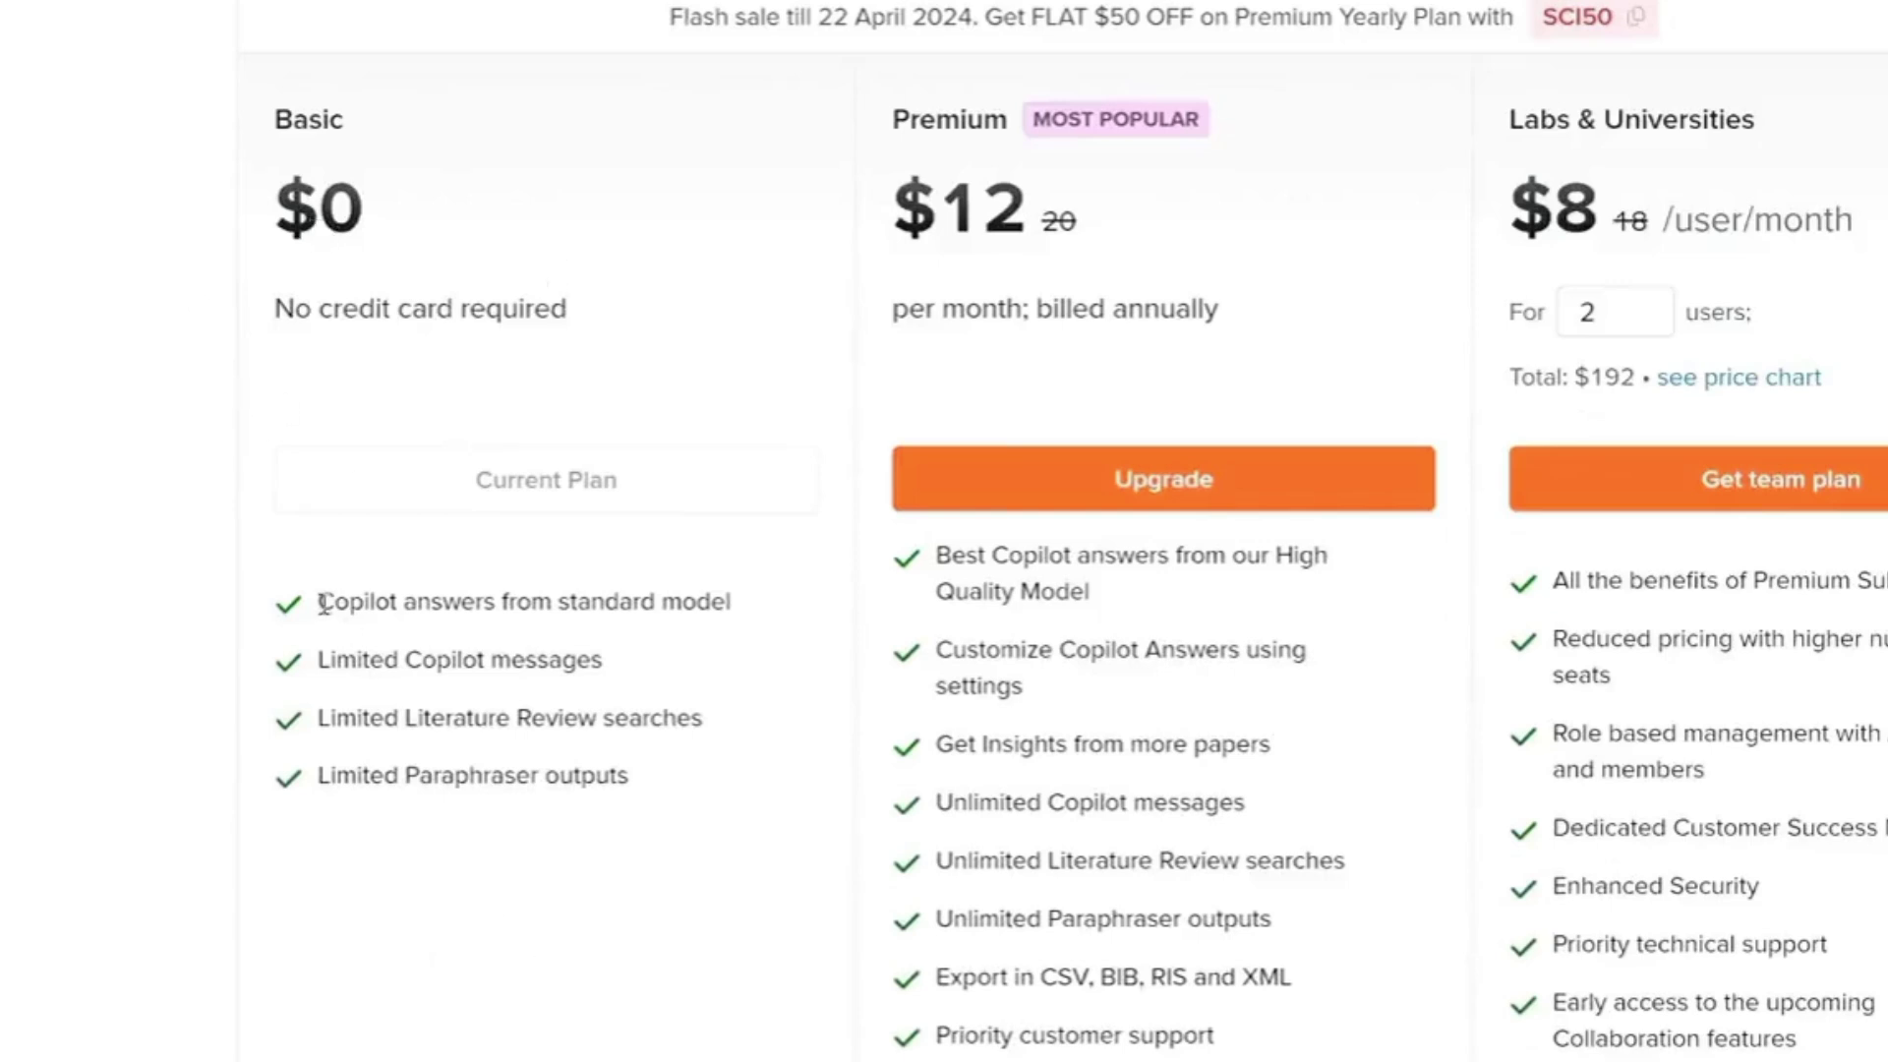
Review the Copilot answers feature of the Basic plan on the pricing page
left_click_drag(319, 602, 752, 622)
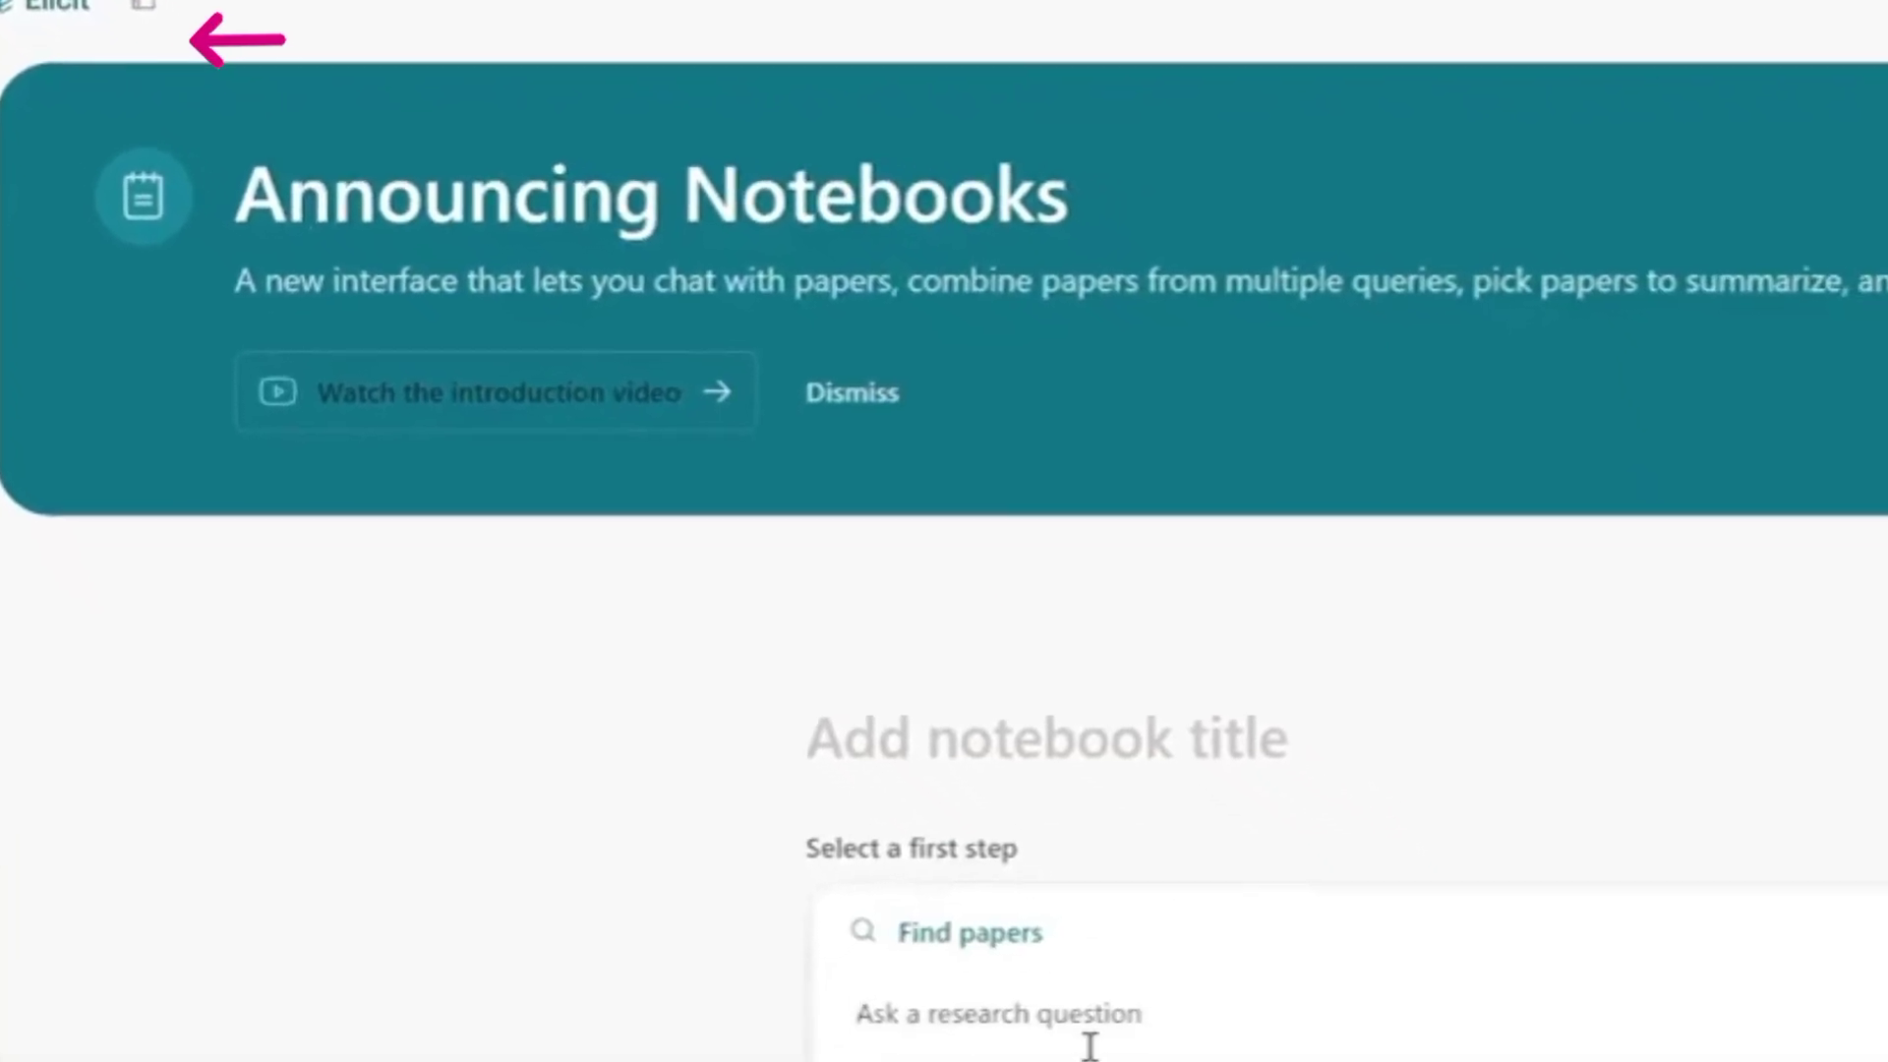
Switch to Elicit, find papers for "What are the benefits and side effects of coffee?" and show the summary's paper count options
type("What")
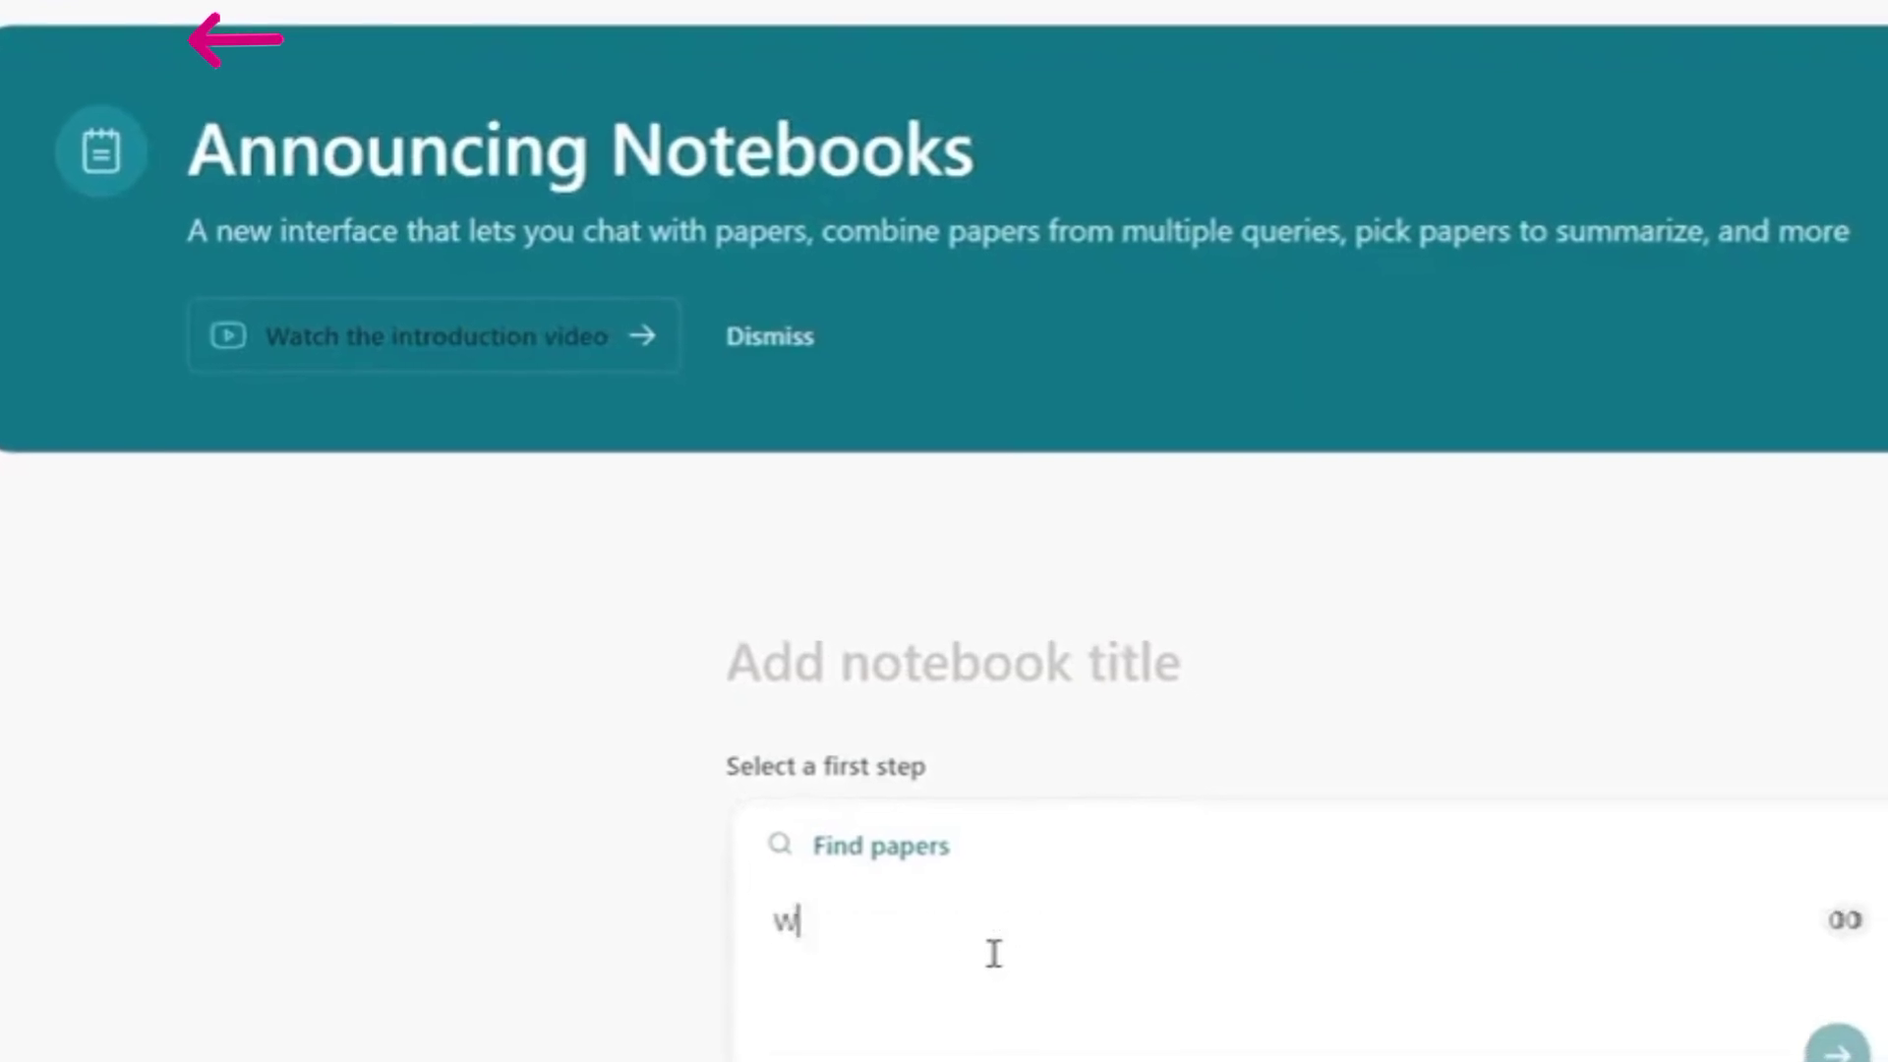
type(" are the benefits and side")
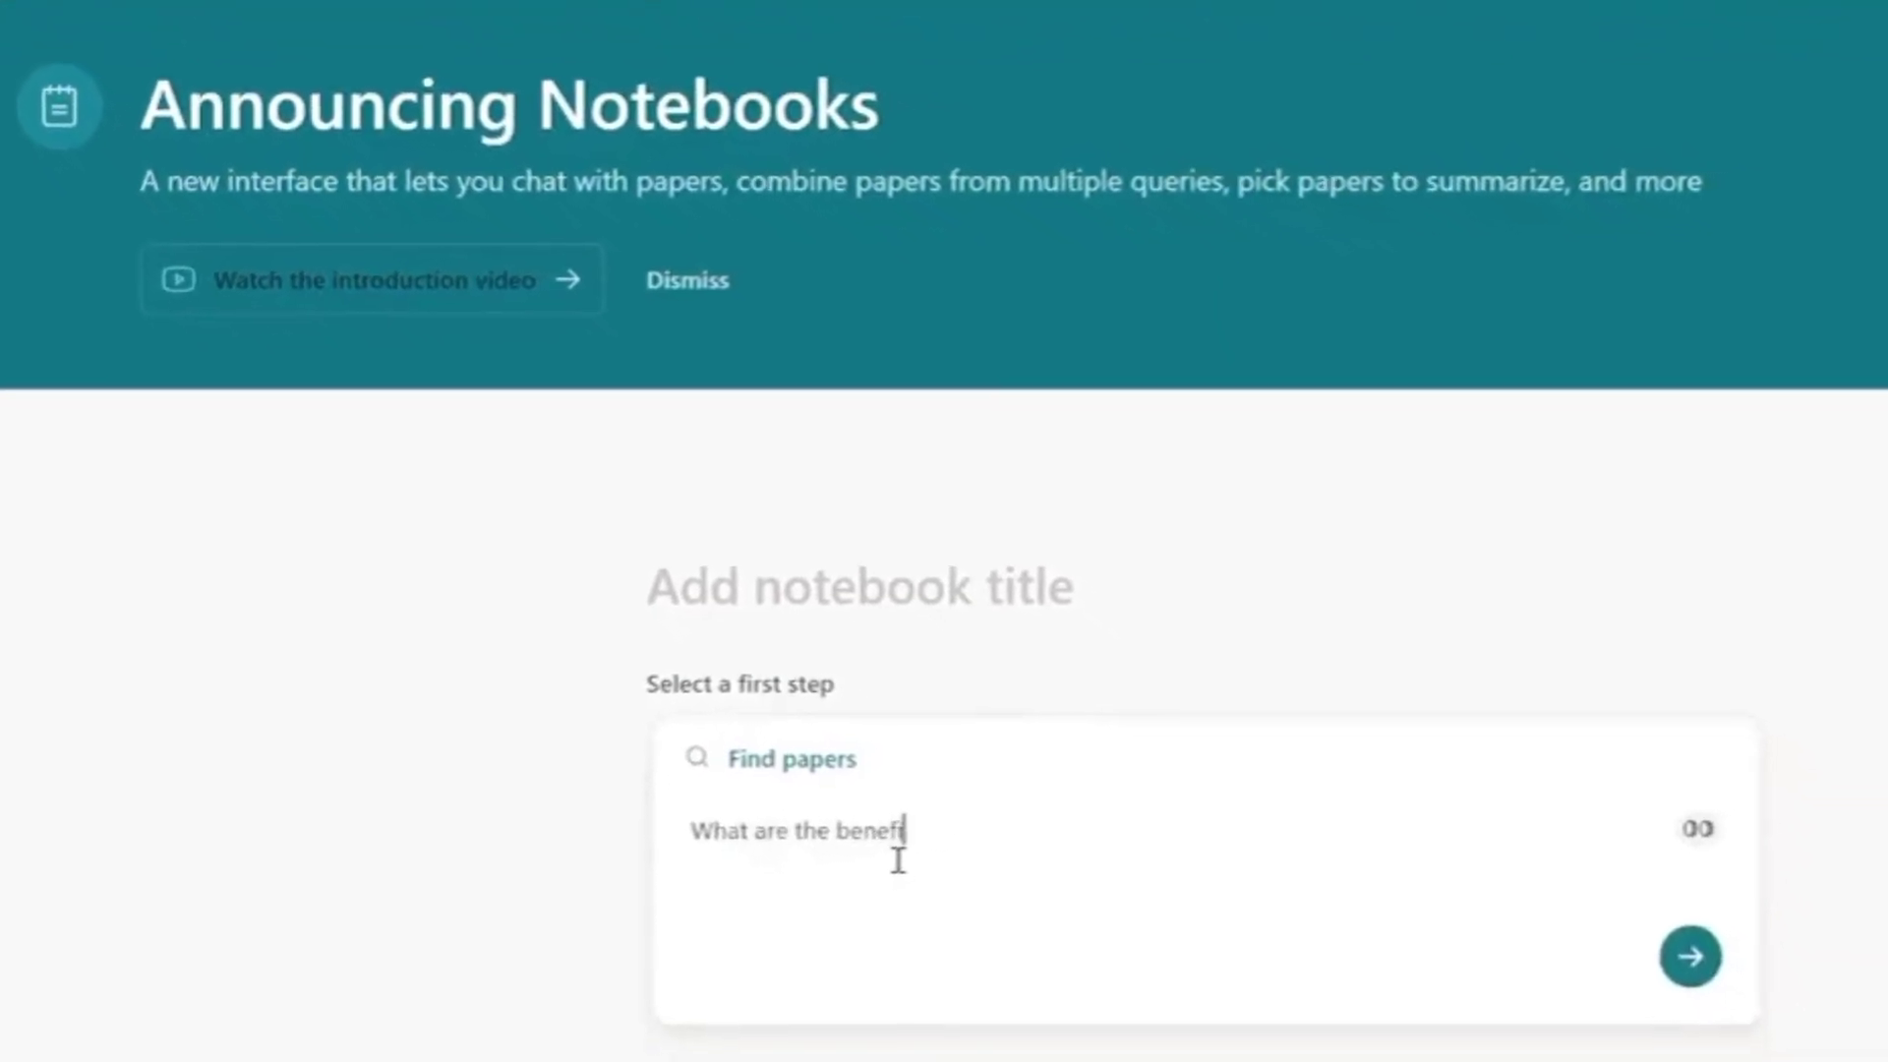
type(" effects of cof")
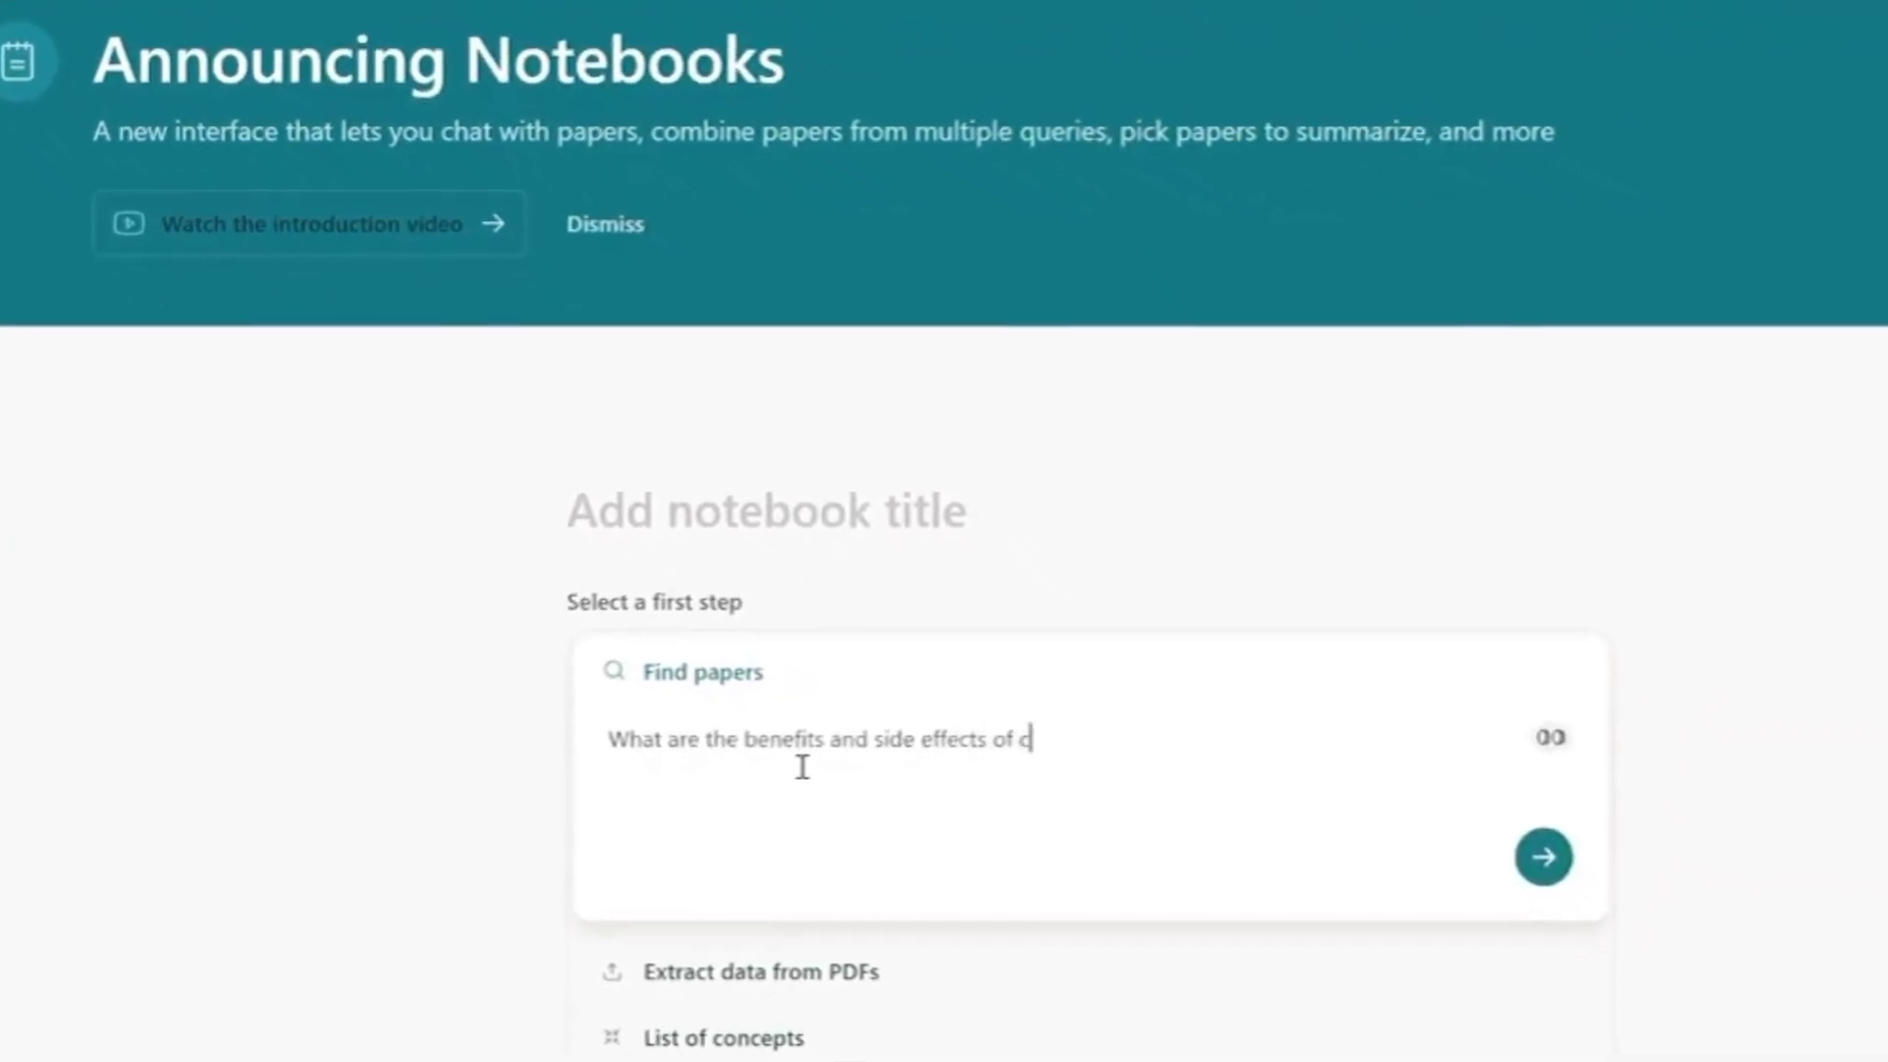
type("fee?")
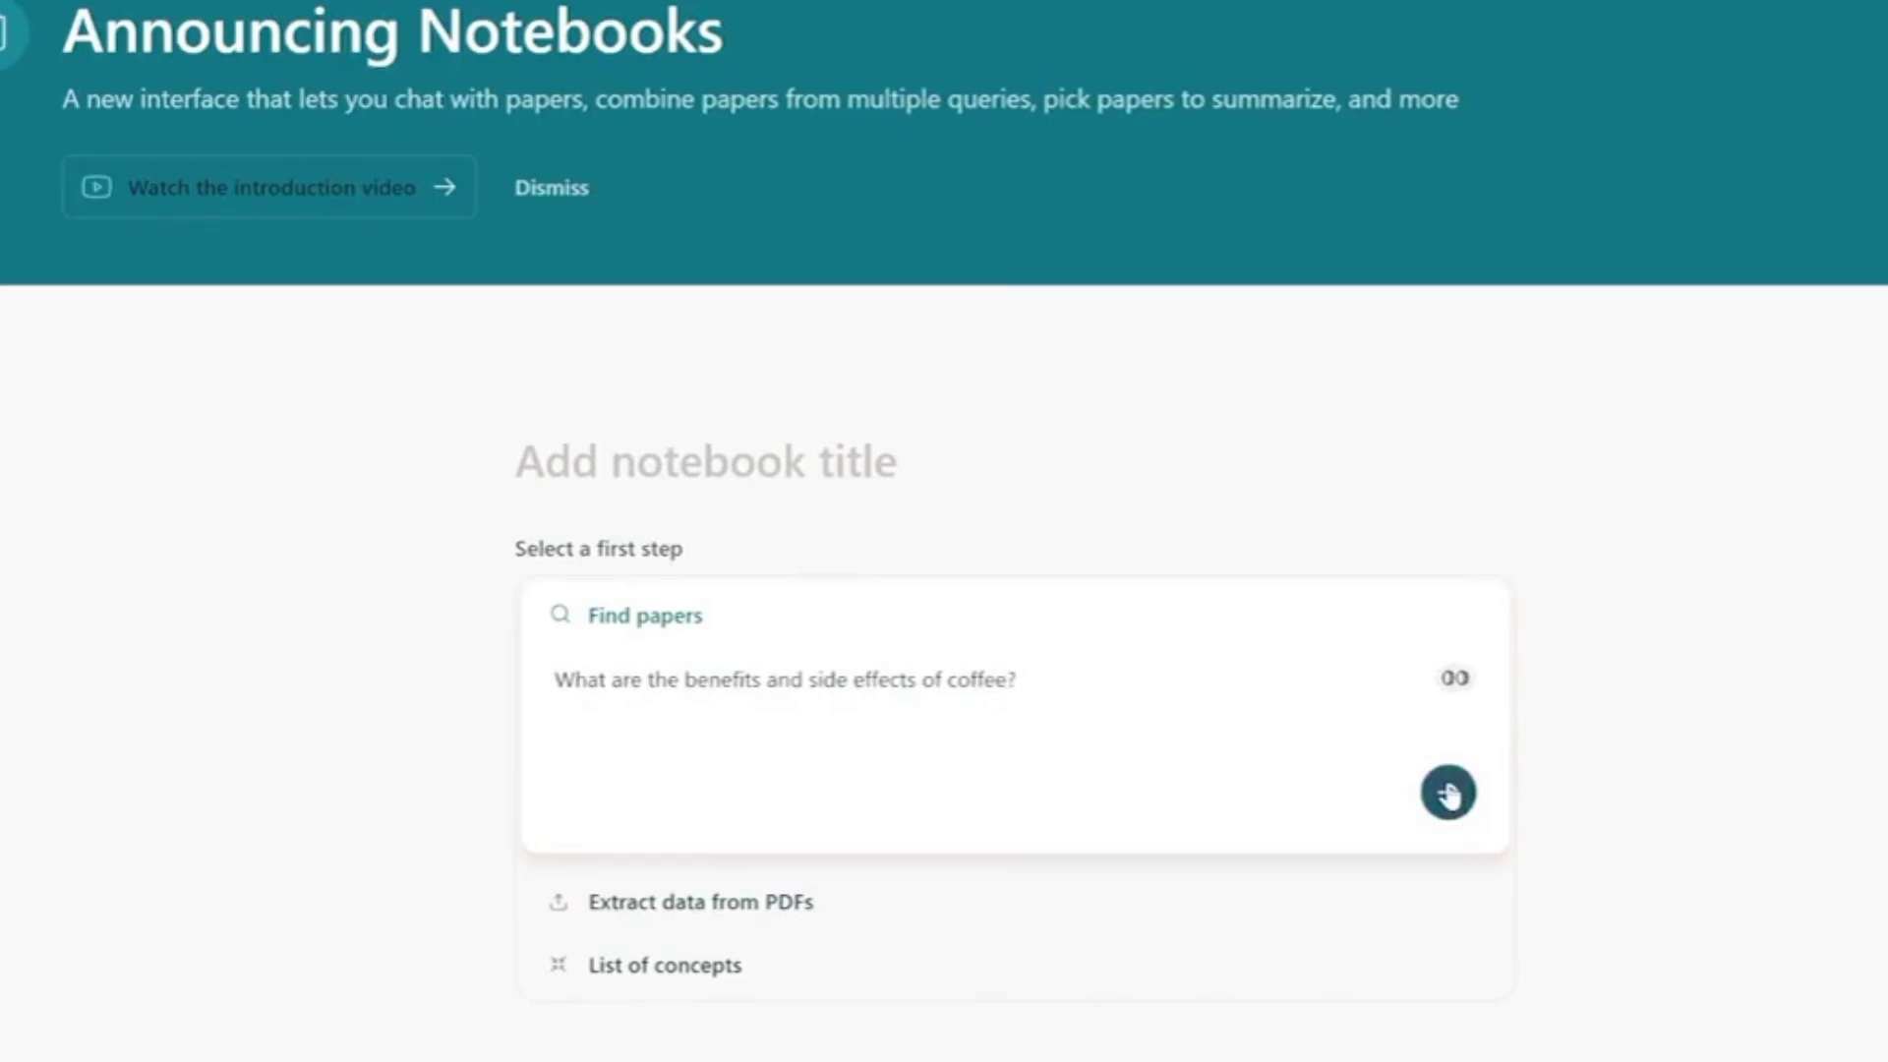
left_click(1449, 793)
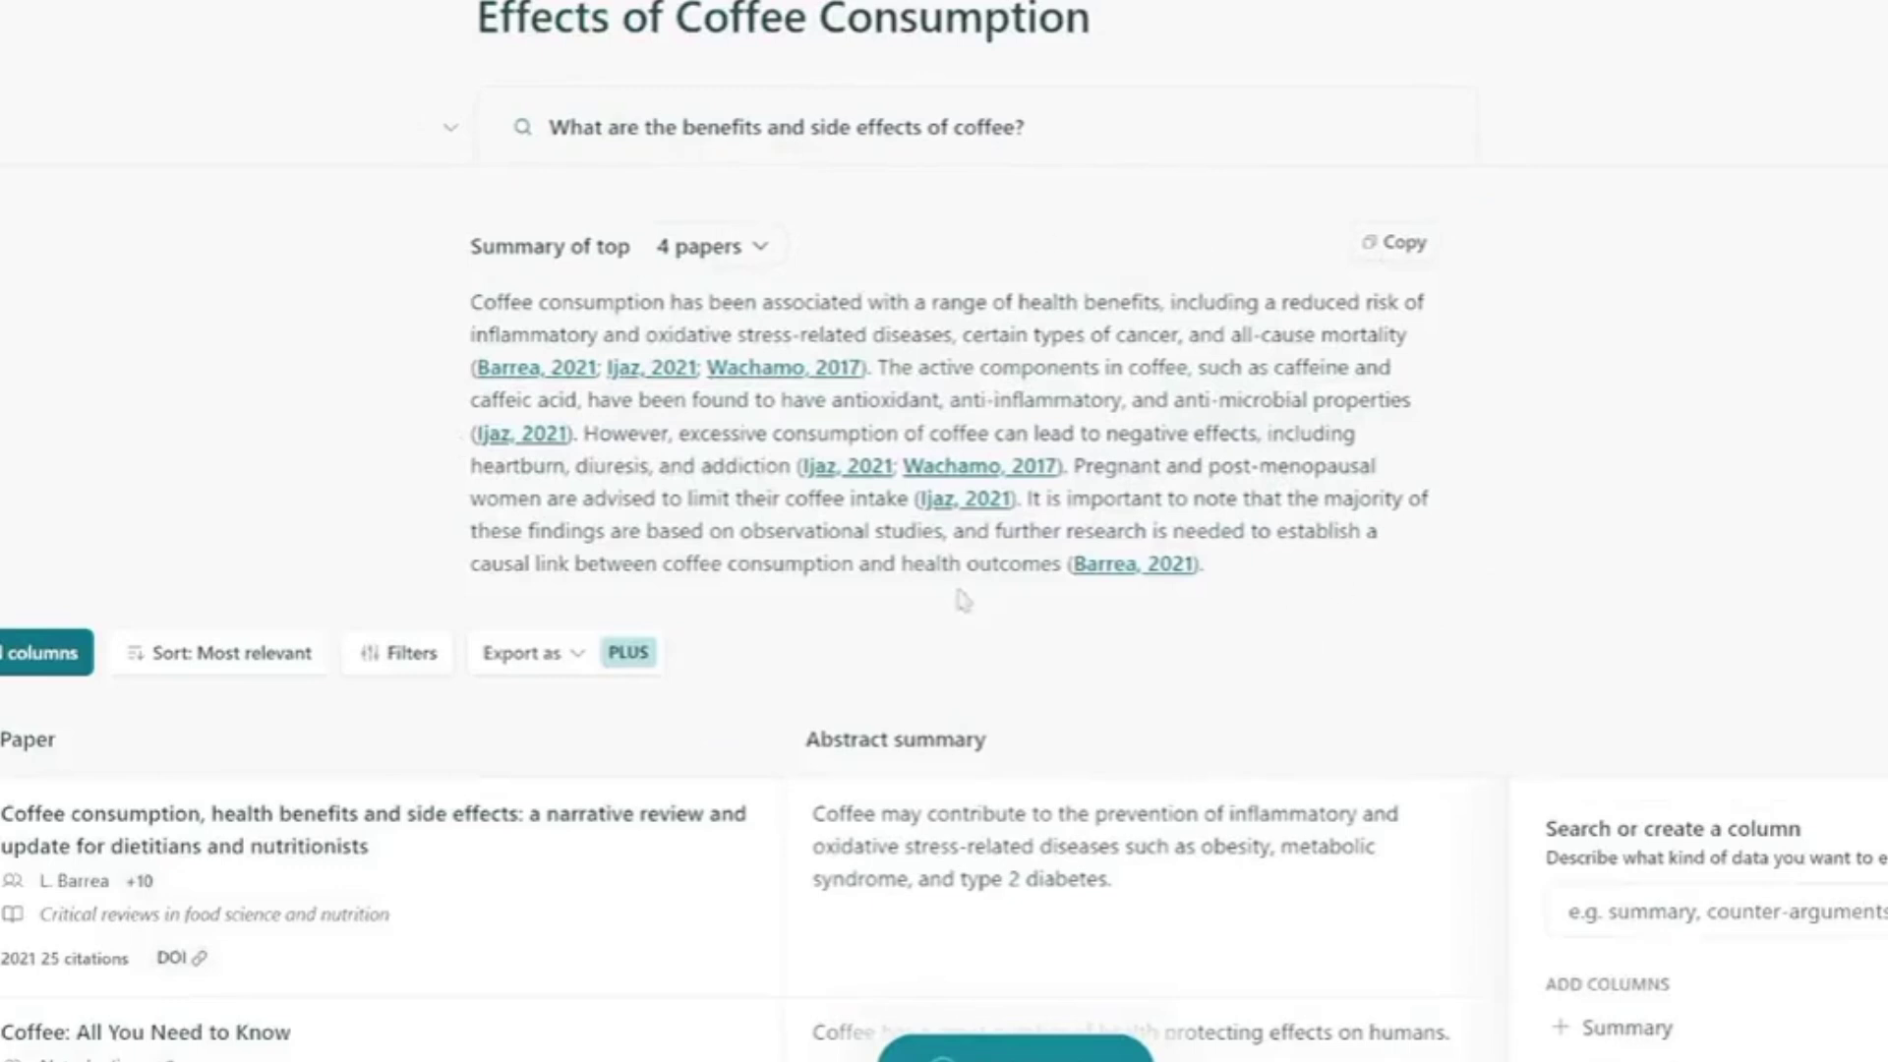
left_click(760, 252)
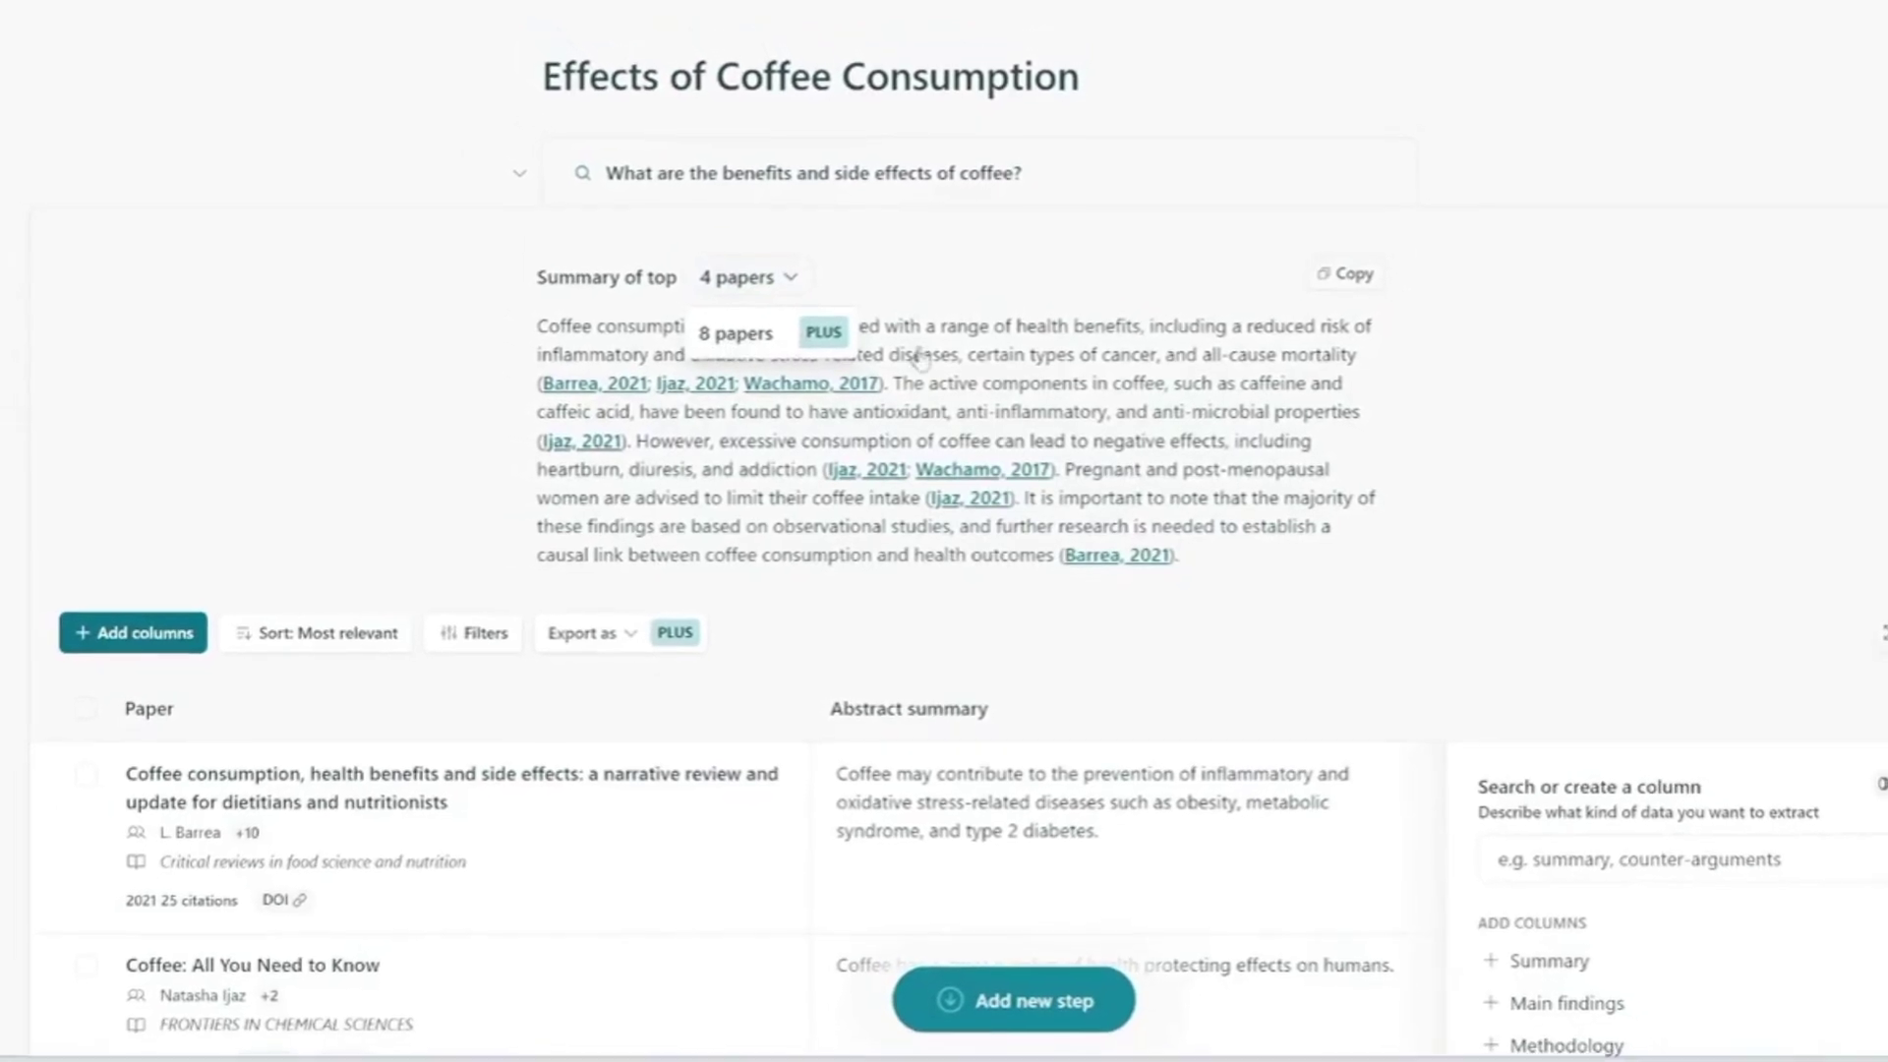
Close the paper count options, add a Main findings column to the paper results table and look through its entries
left_click(1346, 569)
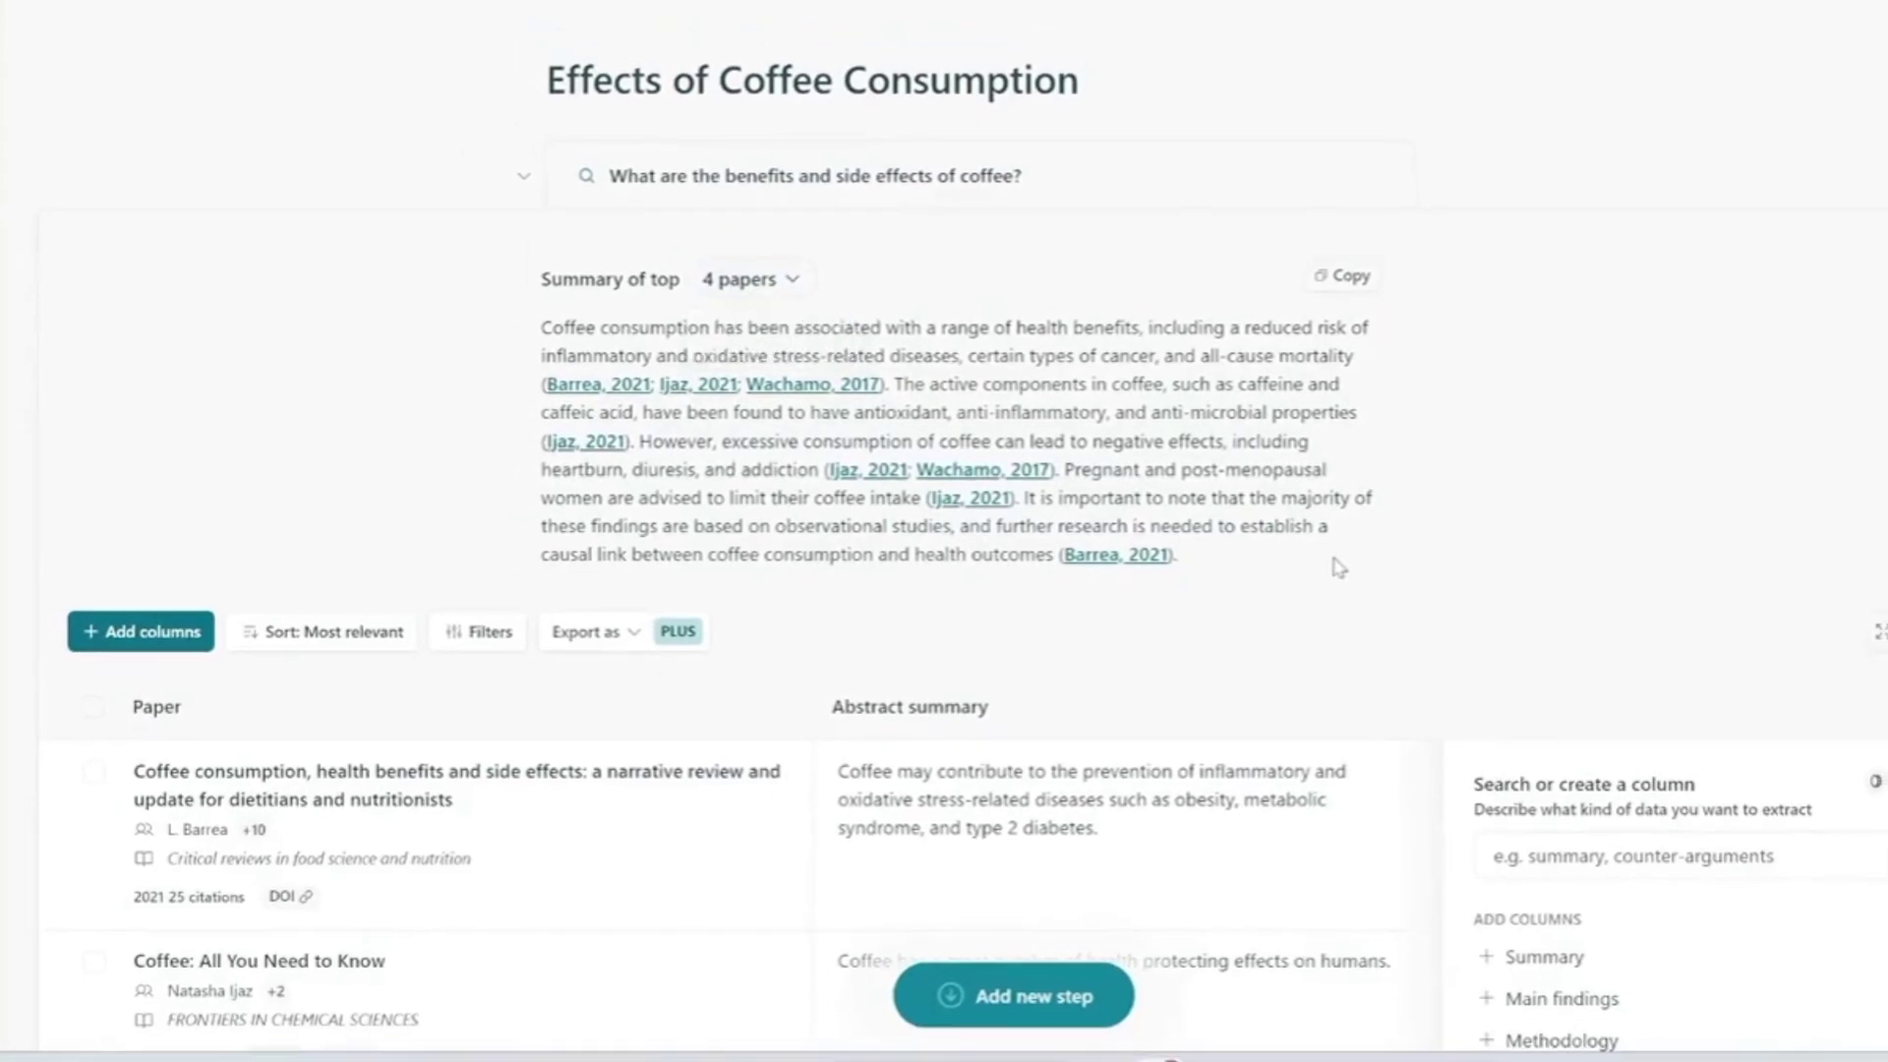
scroll(1338, 569, "down", 4)
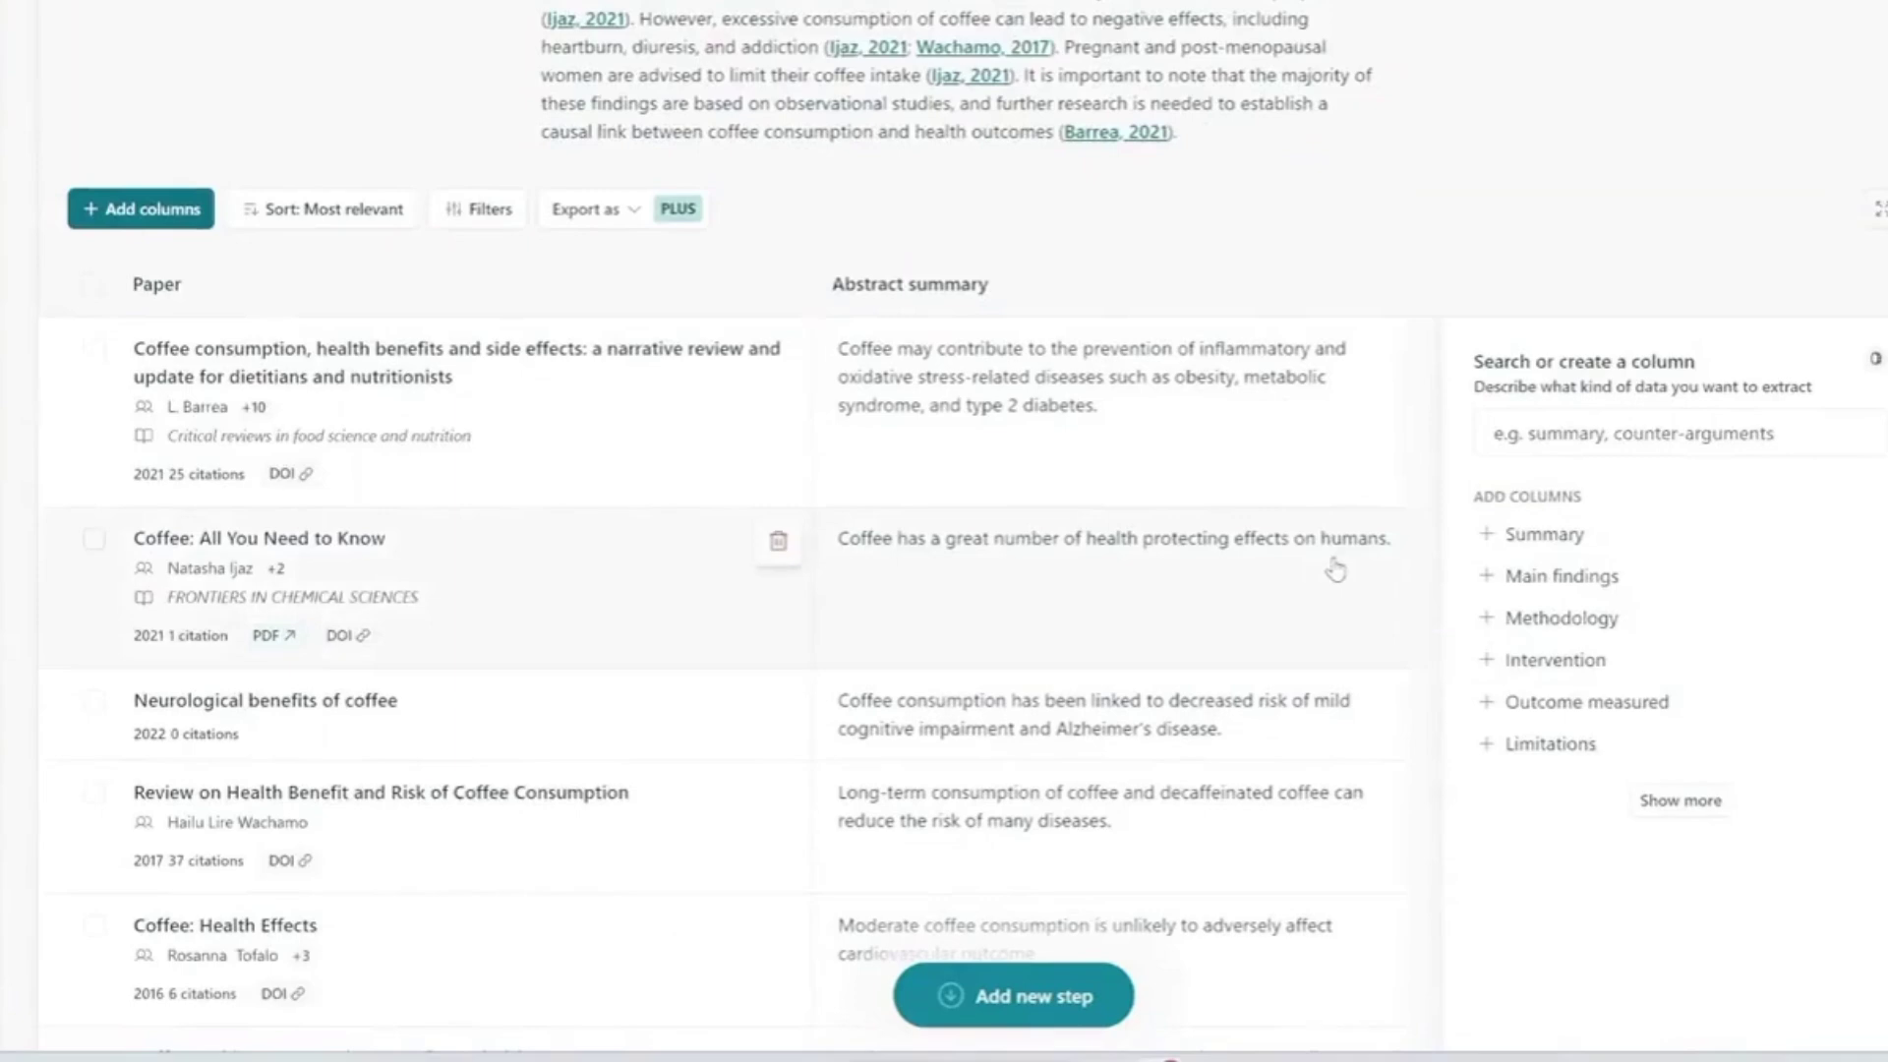
scroll(1296, 297, "down", 2)
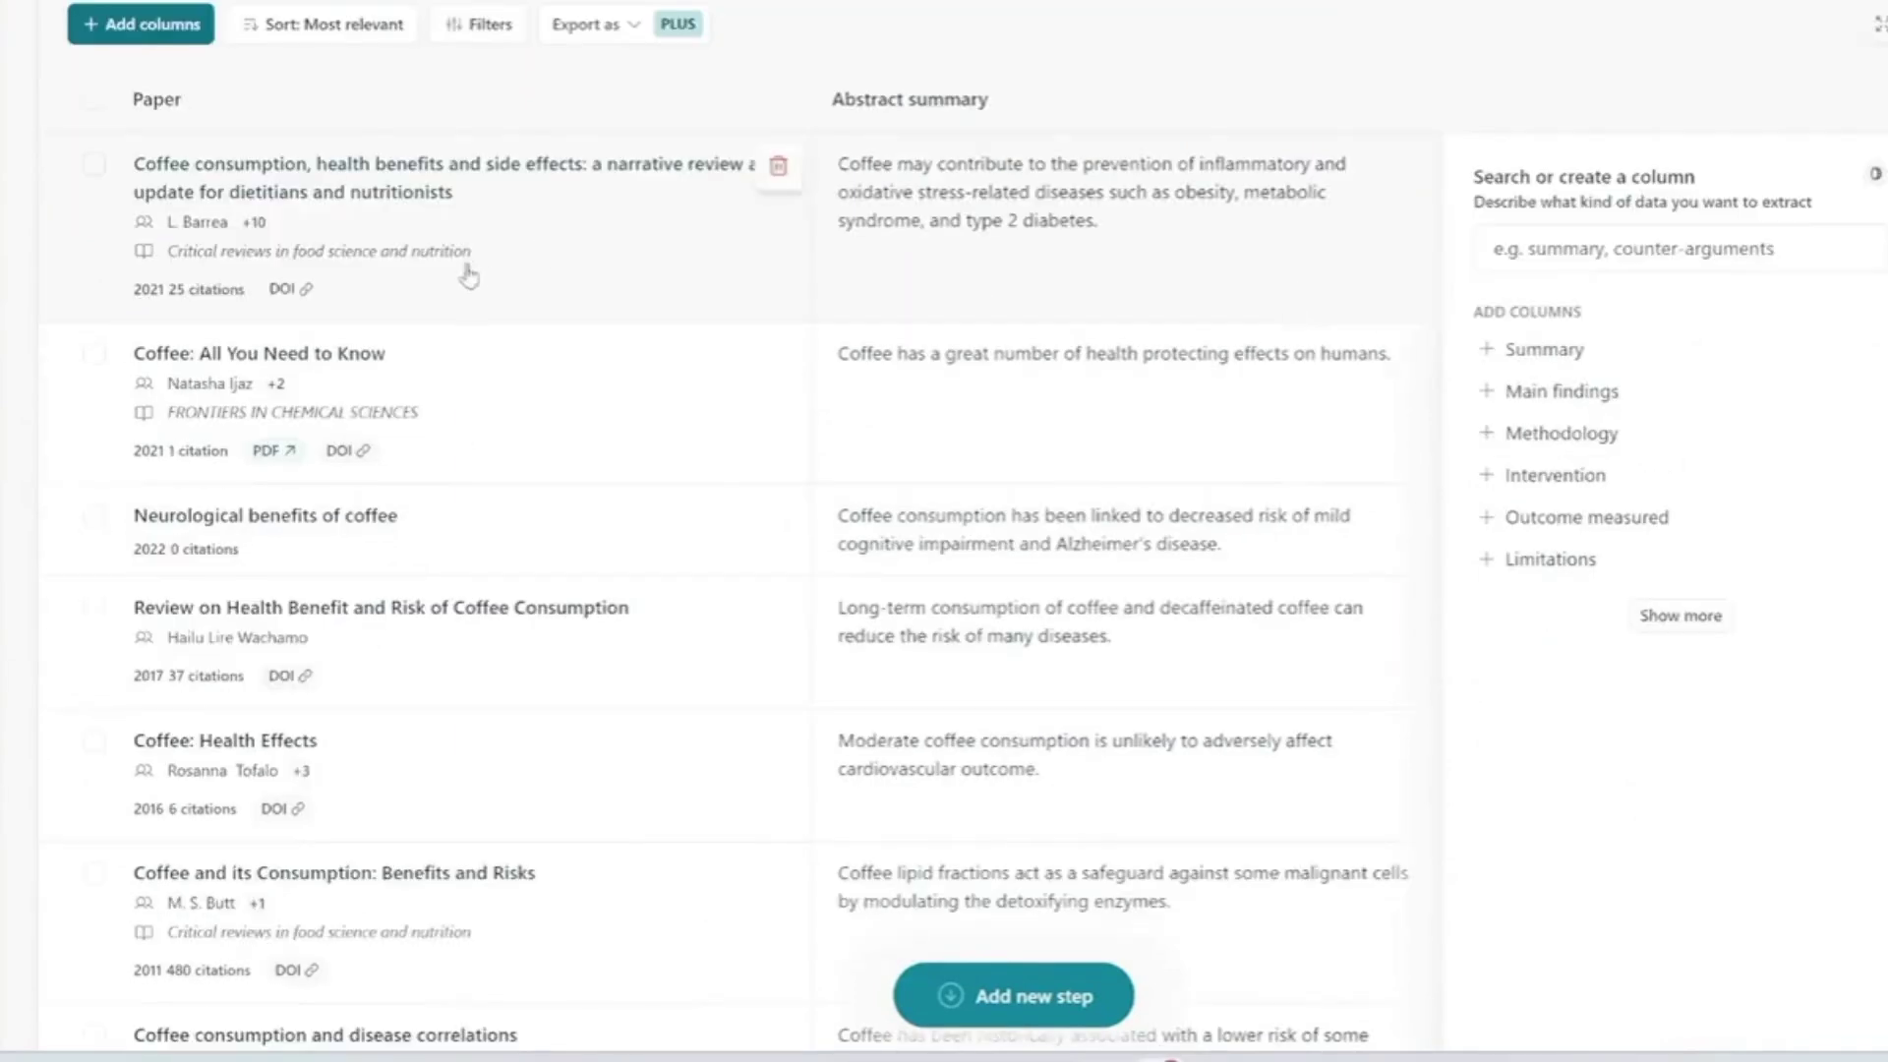
scroll(692, 457, "up", 2)
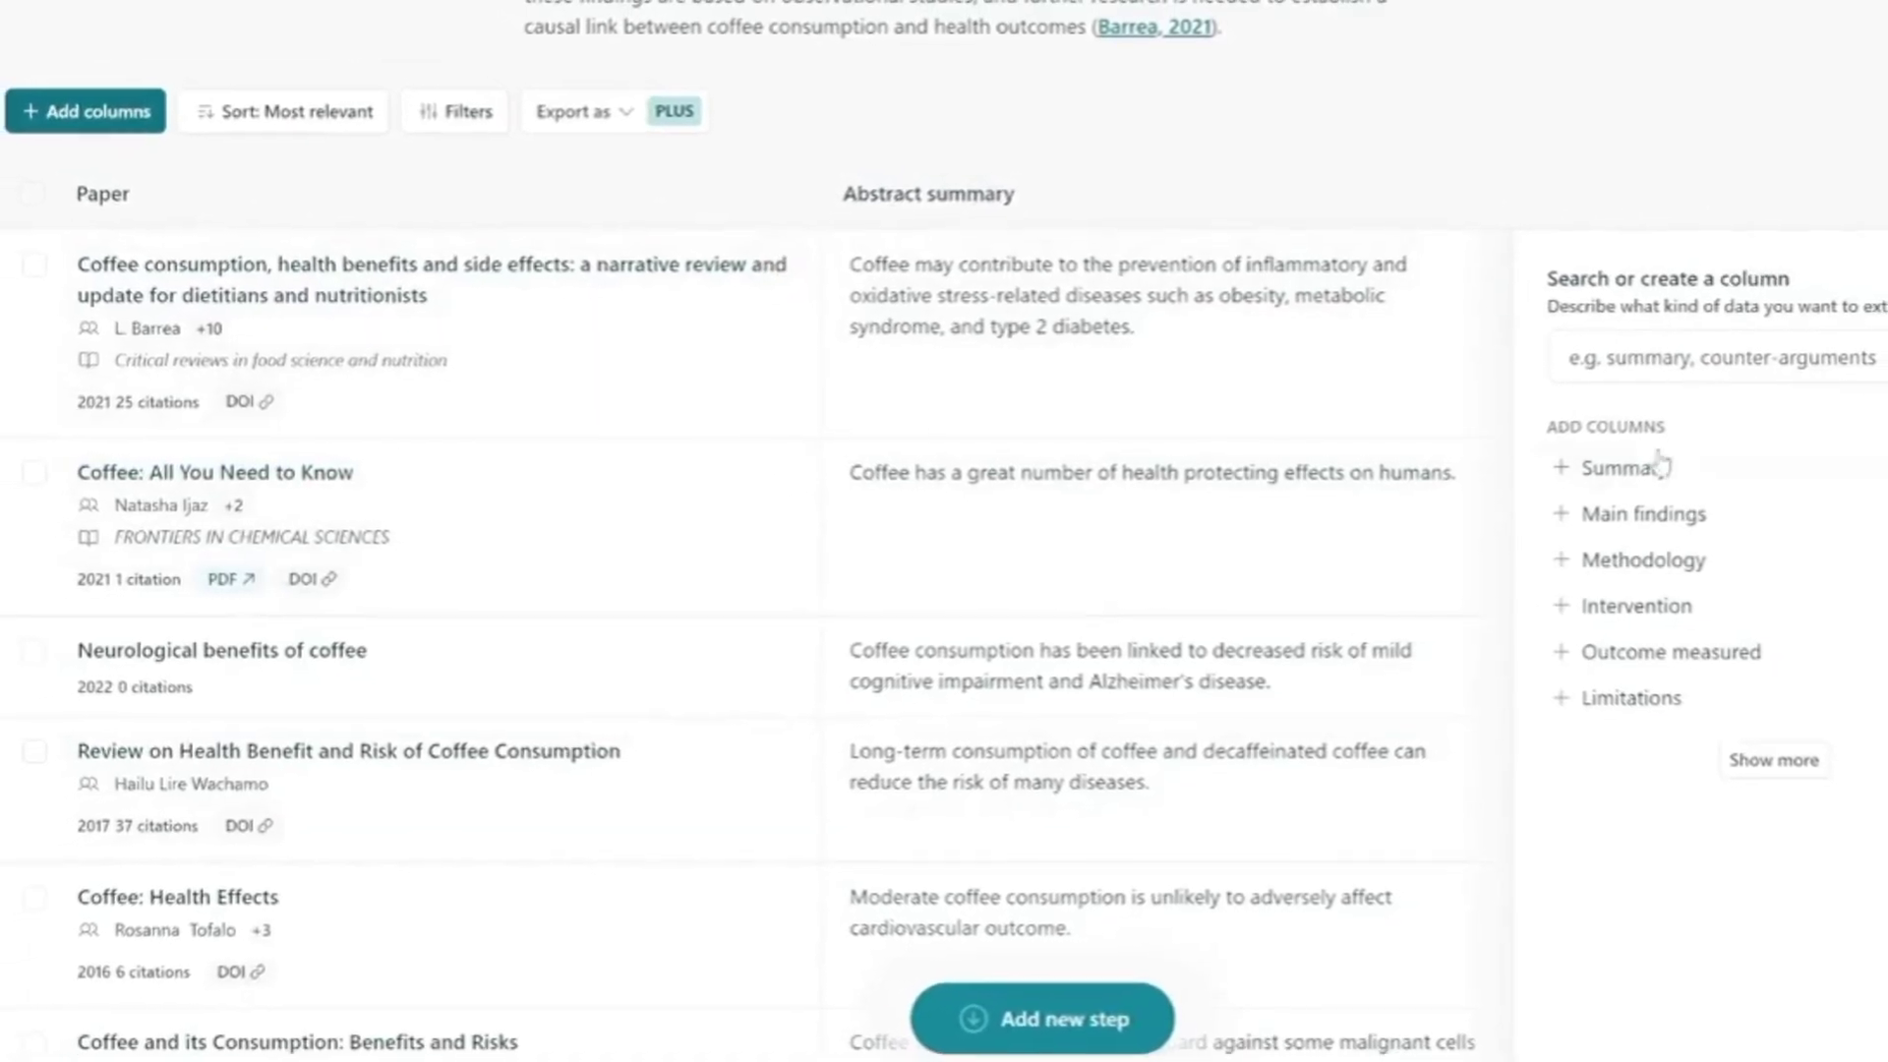
left_click(1565, 521)
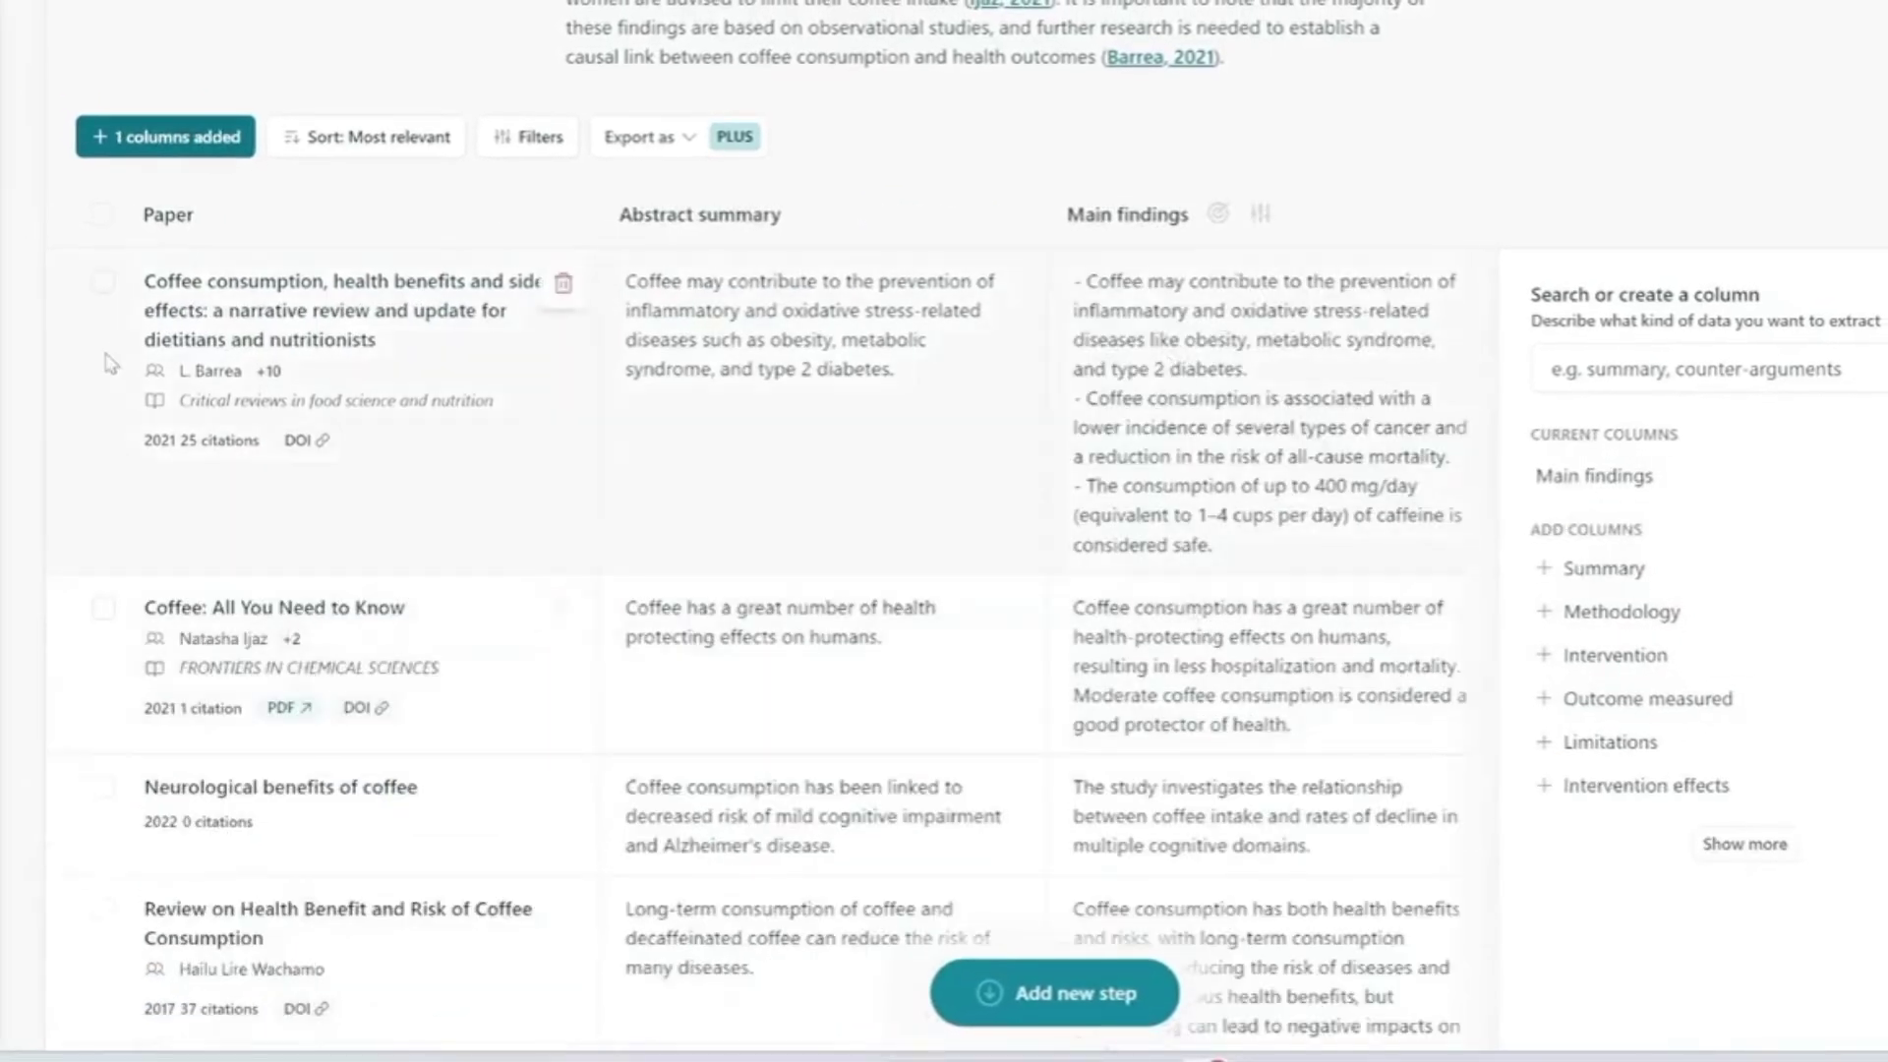
scroll(1037, 568, "down", 12)
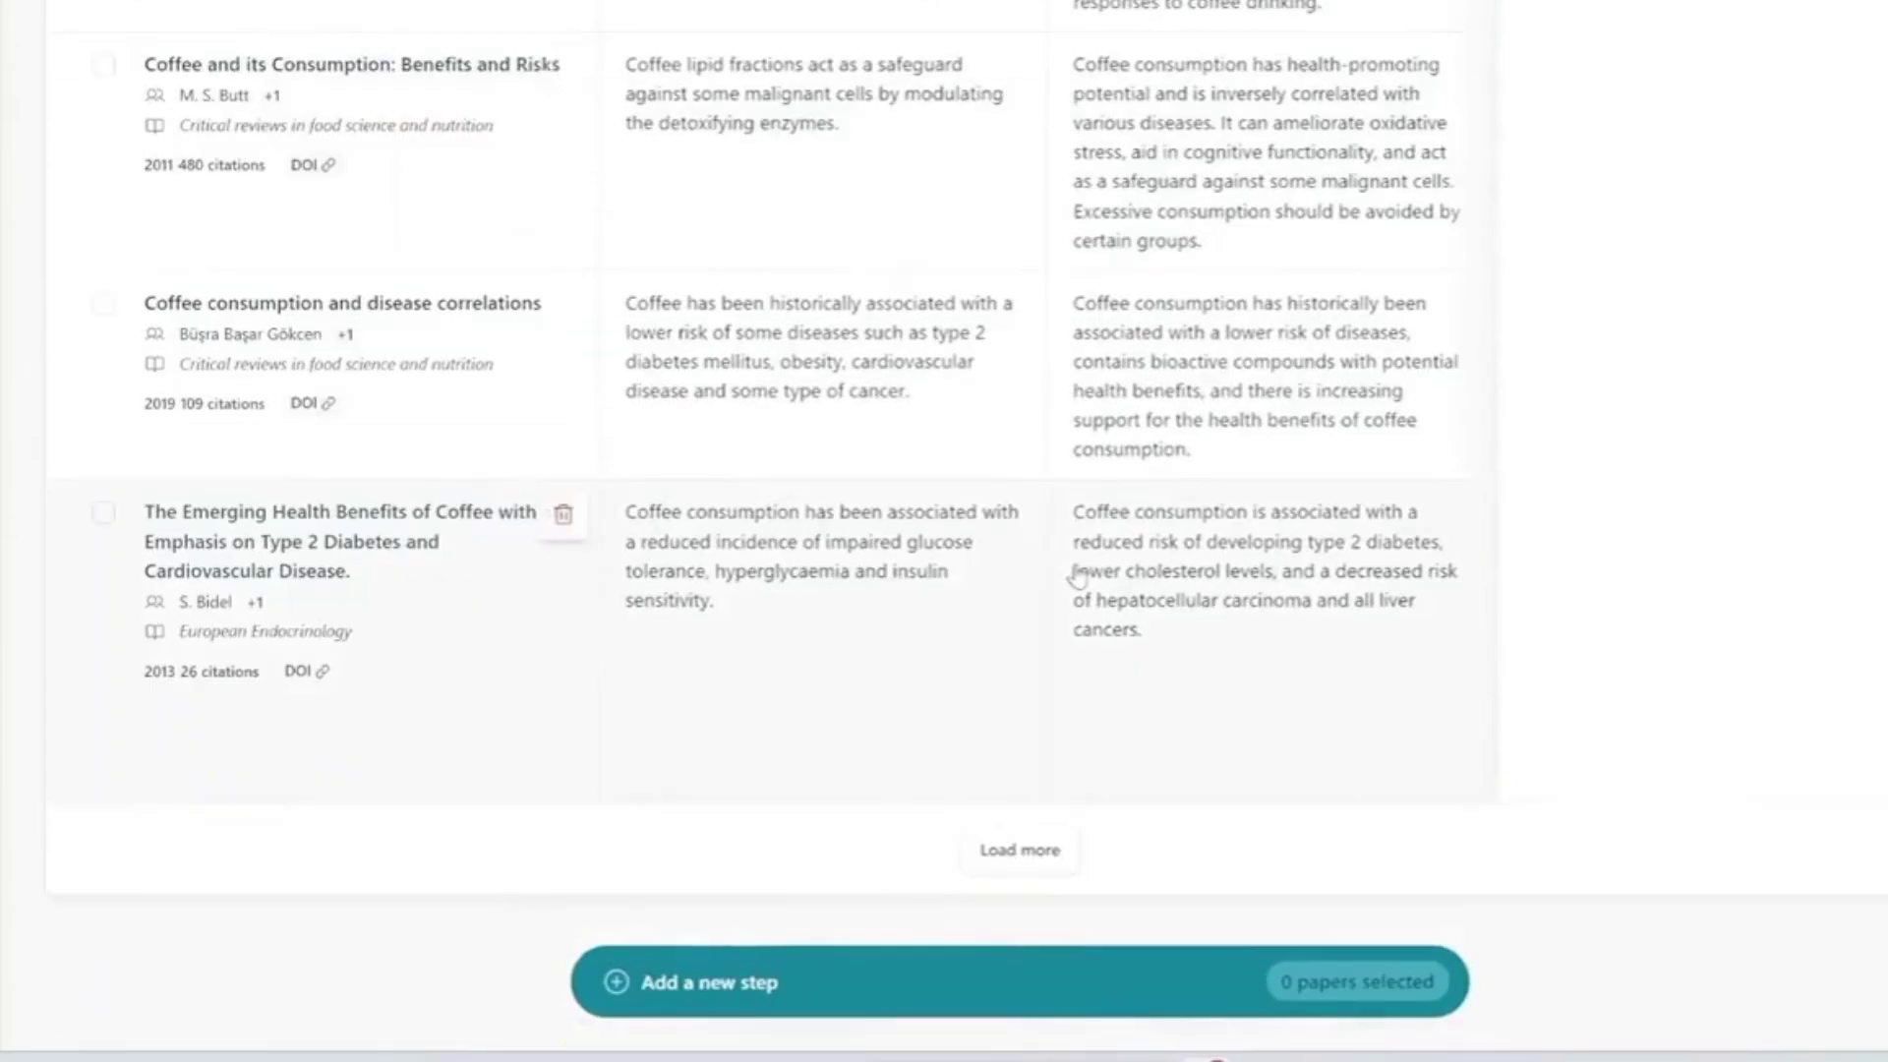
scroll(1078, 575, "up", 12)
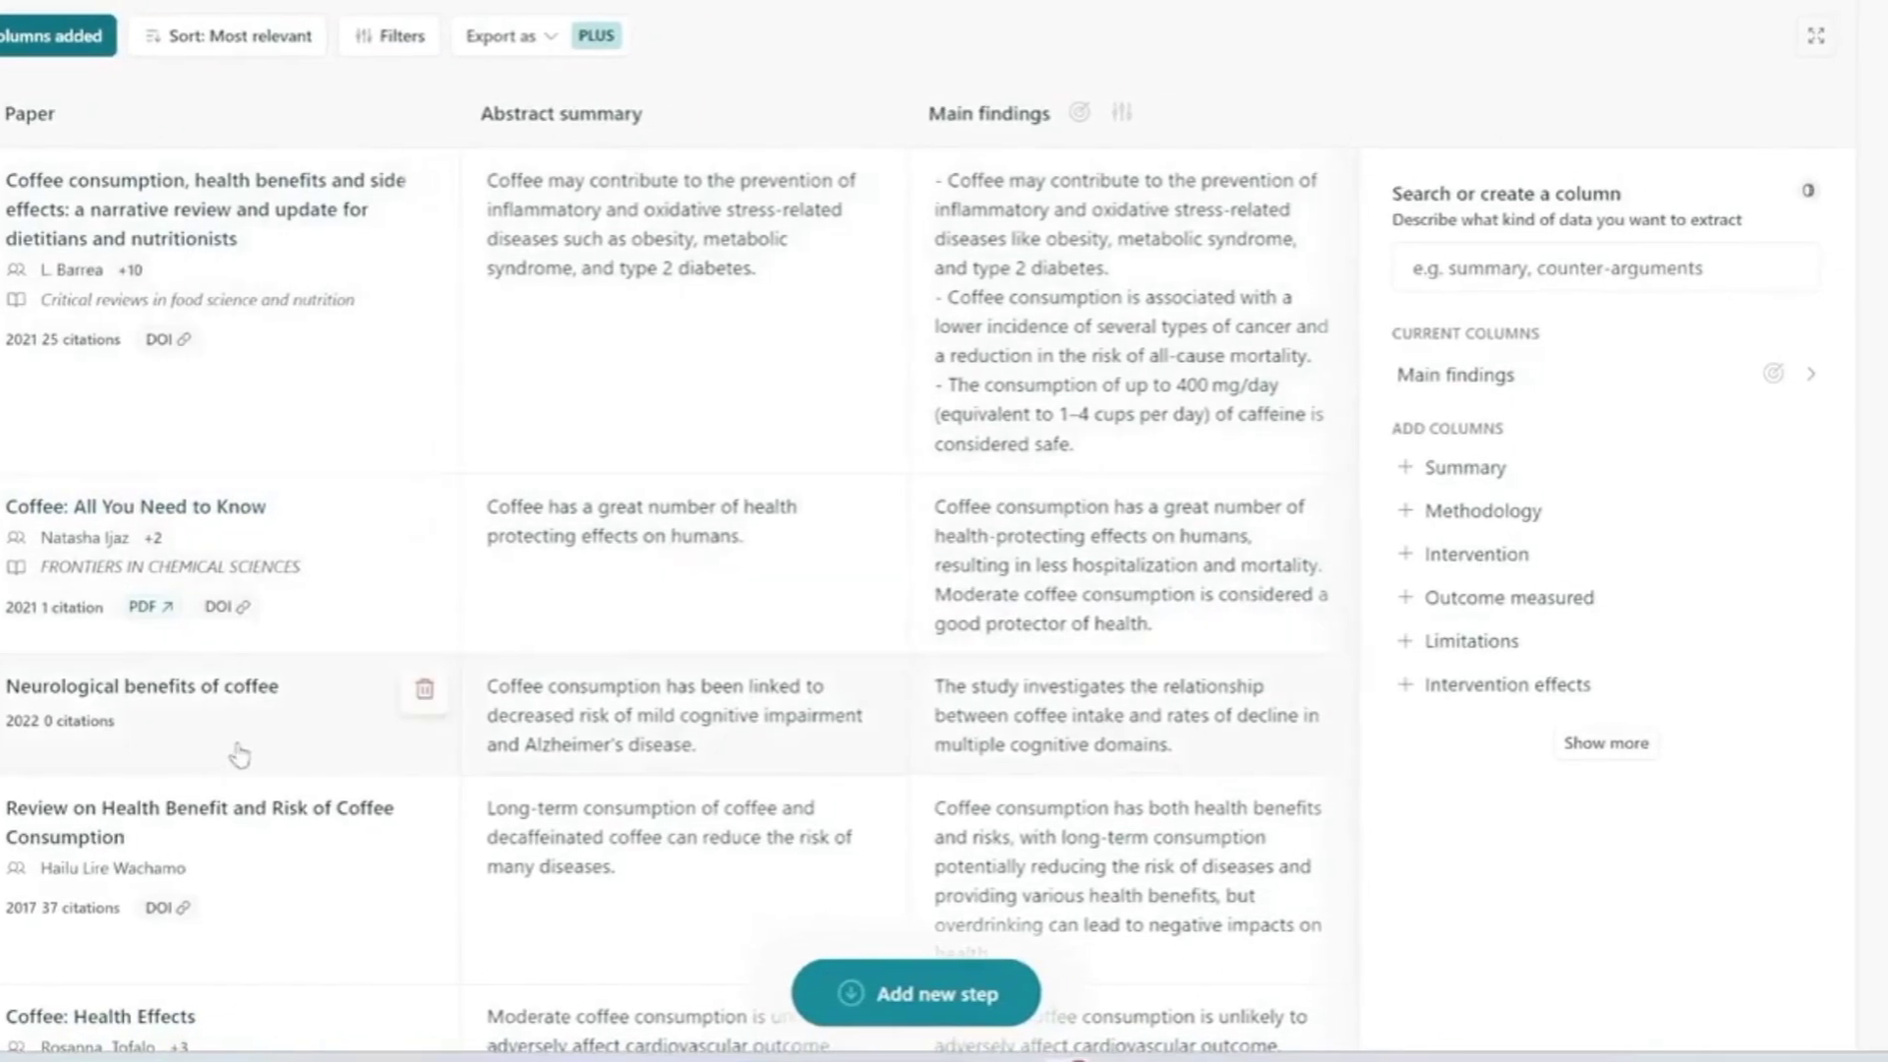
Open the paper "Coffee: All You Need to Know" from the results and skim its full text
left_click(432, 624)
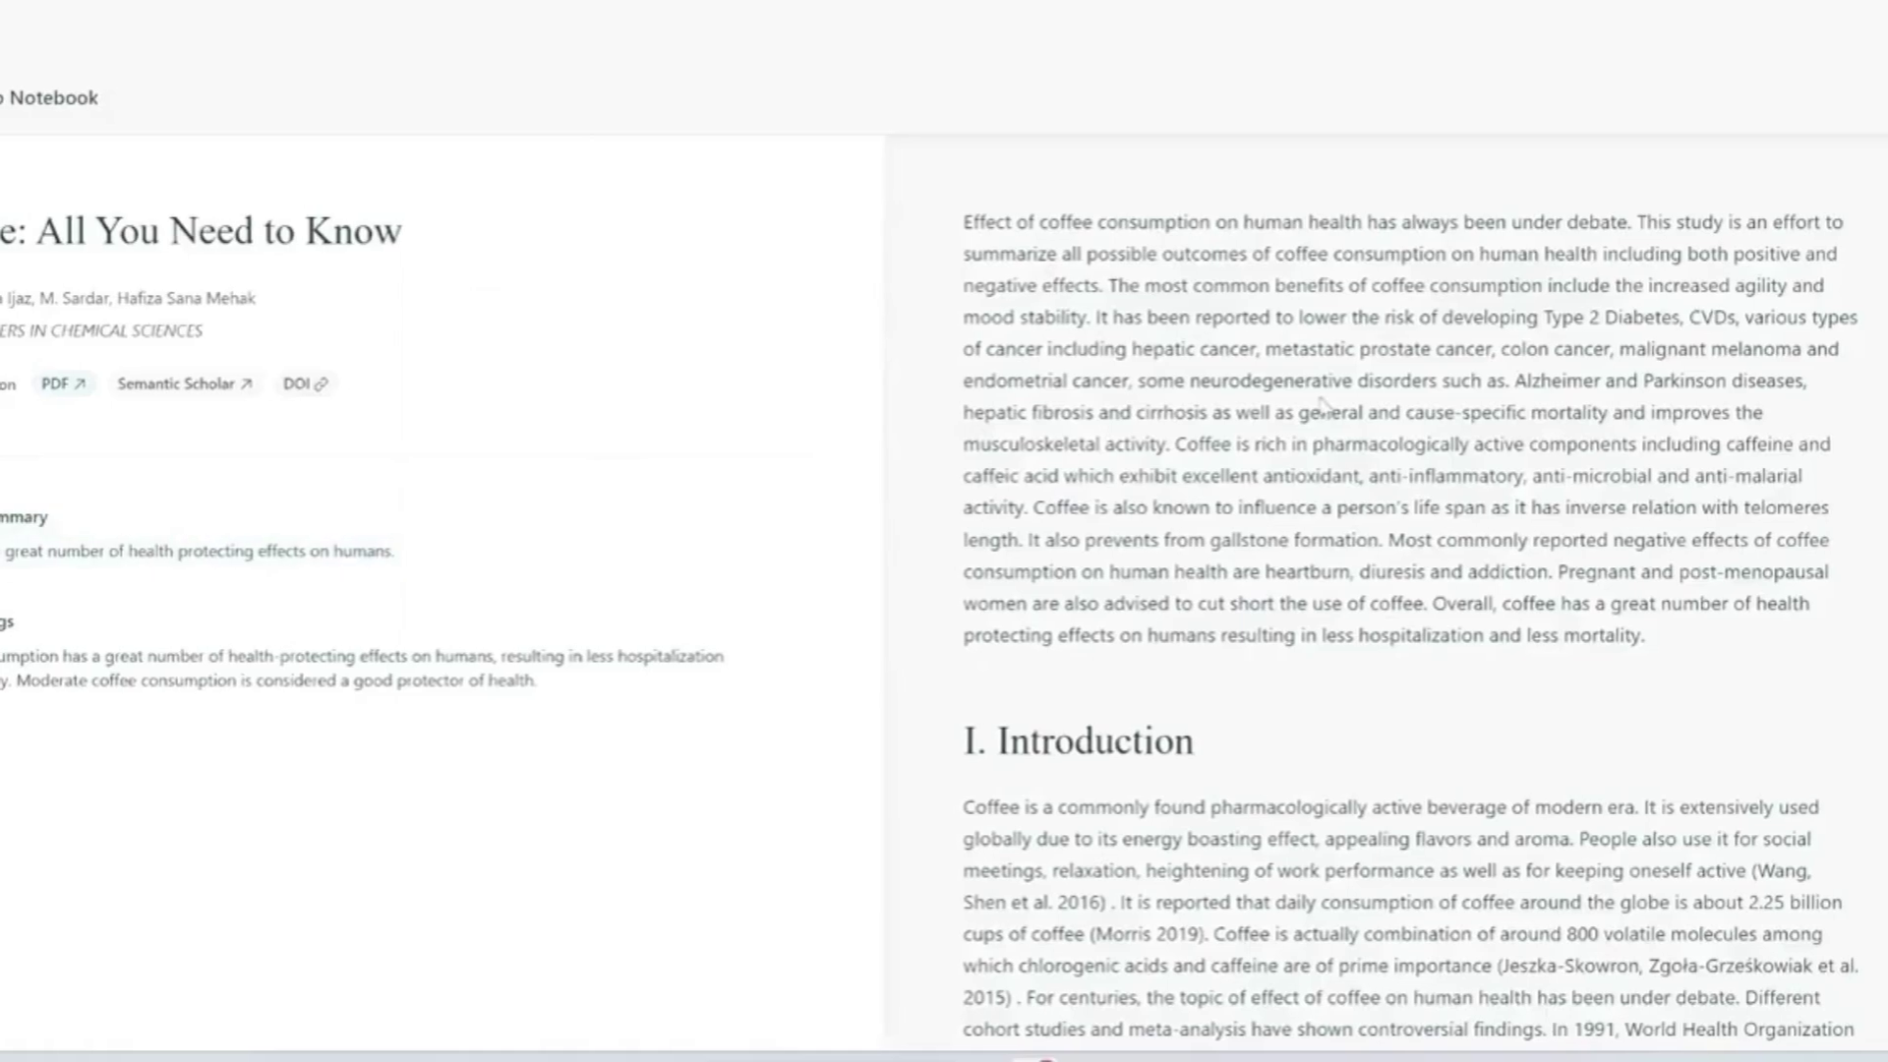
scroll(1312, 413, "down", 10)
scroll(1313, 418, "down", 15)
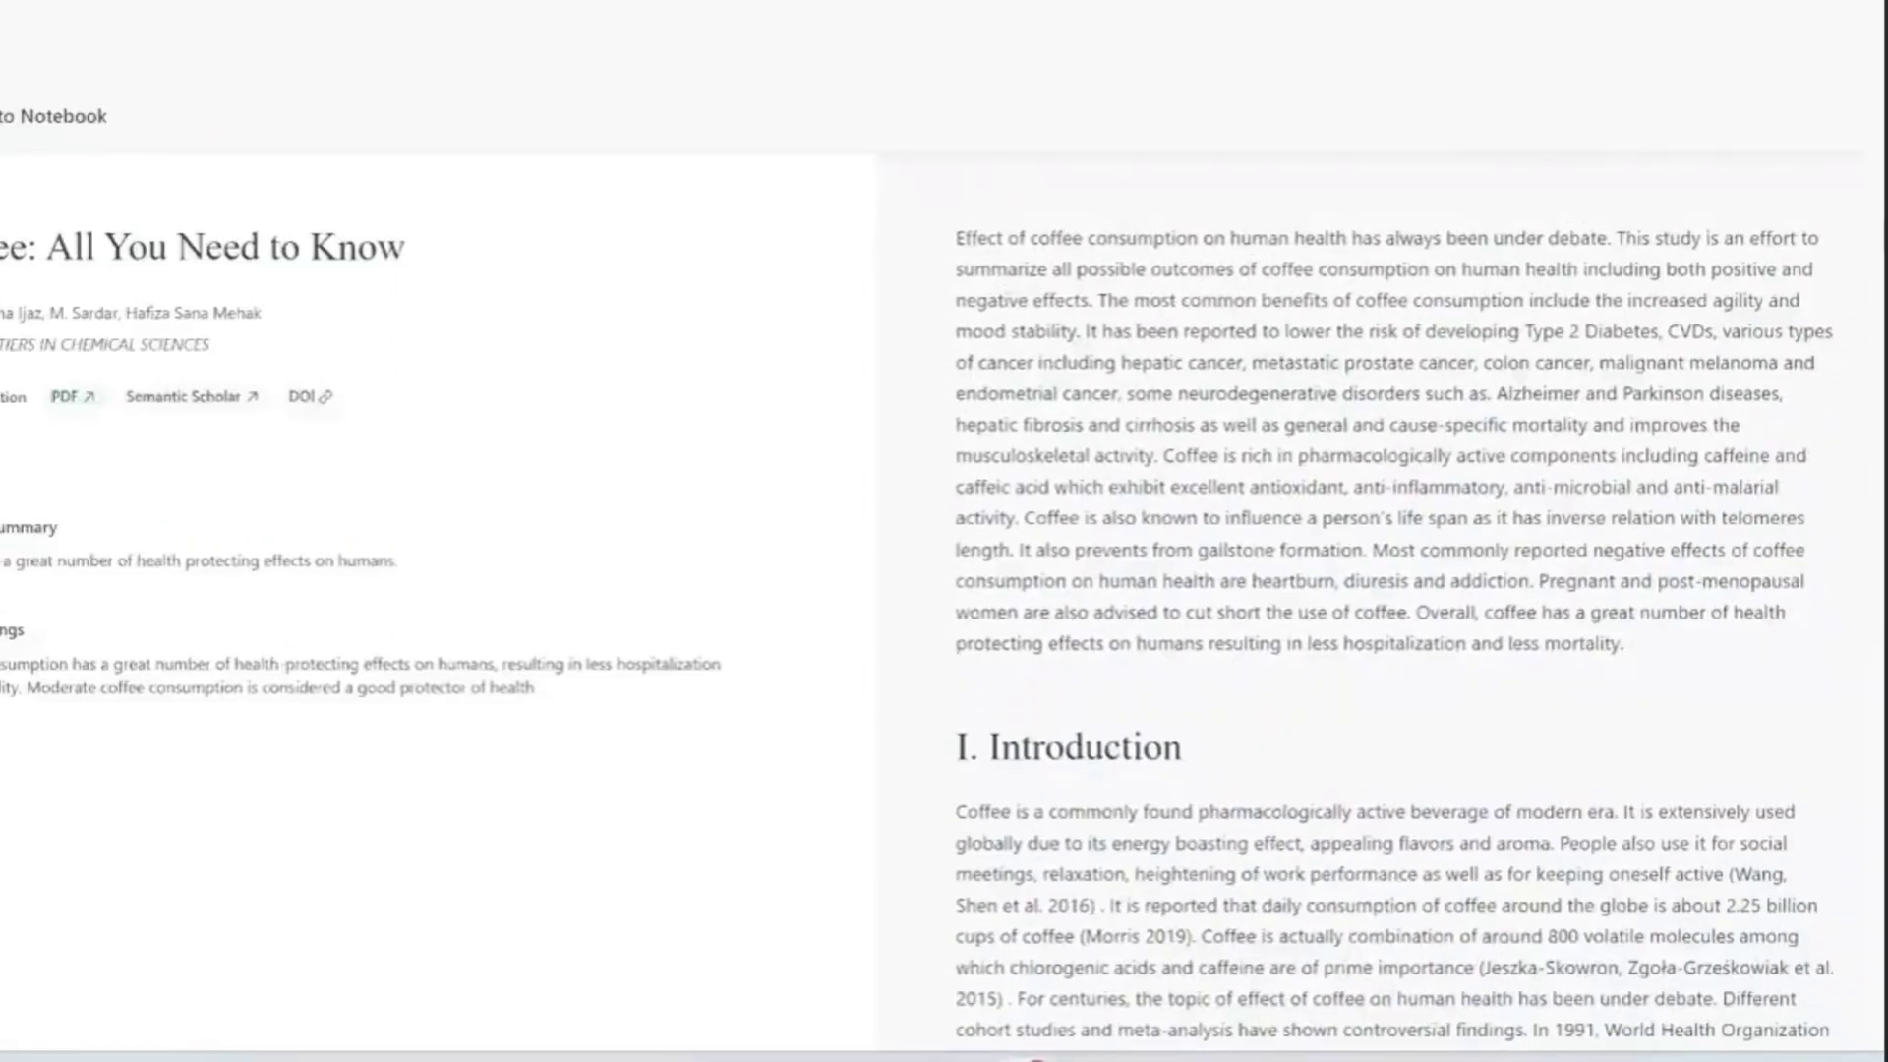
scroll(1397, 531, "down", 20)
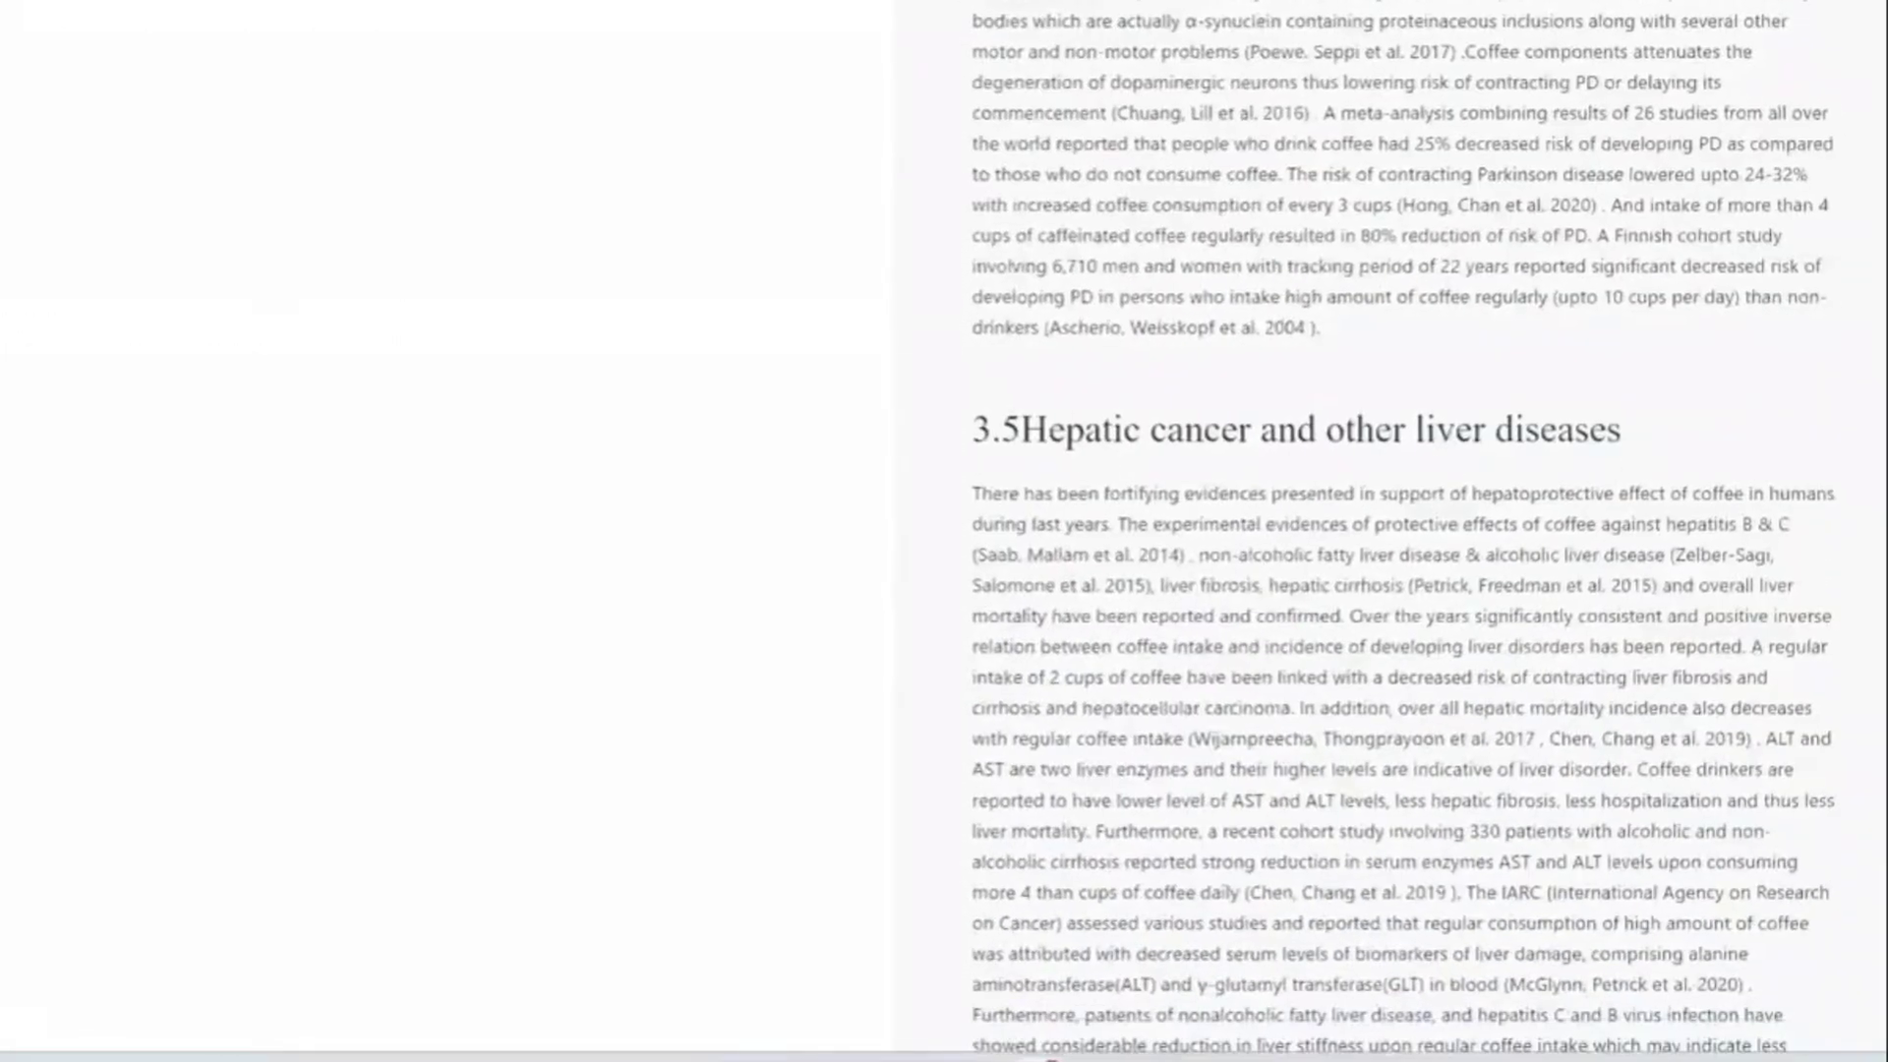
scroll(1402, 575, "up", 20)
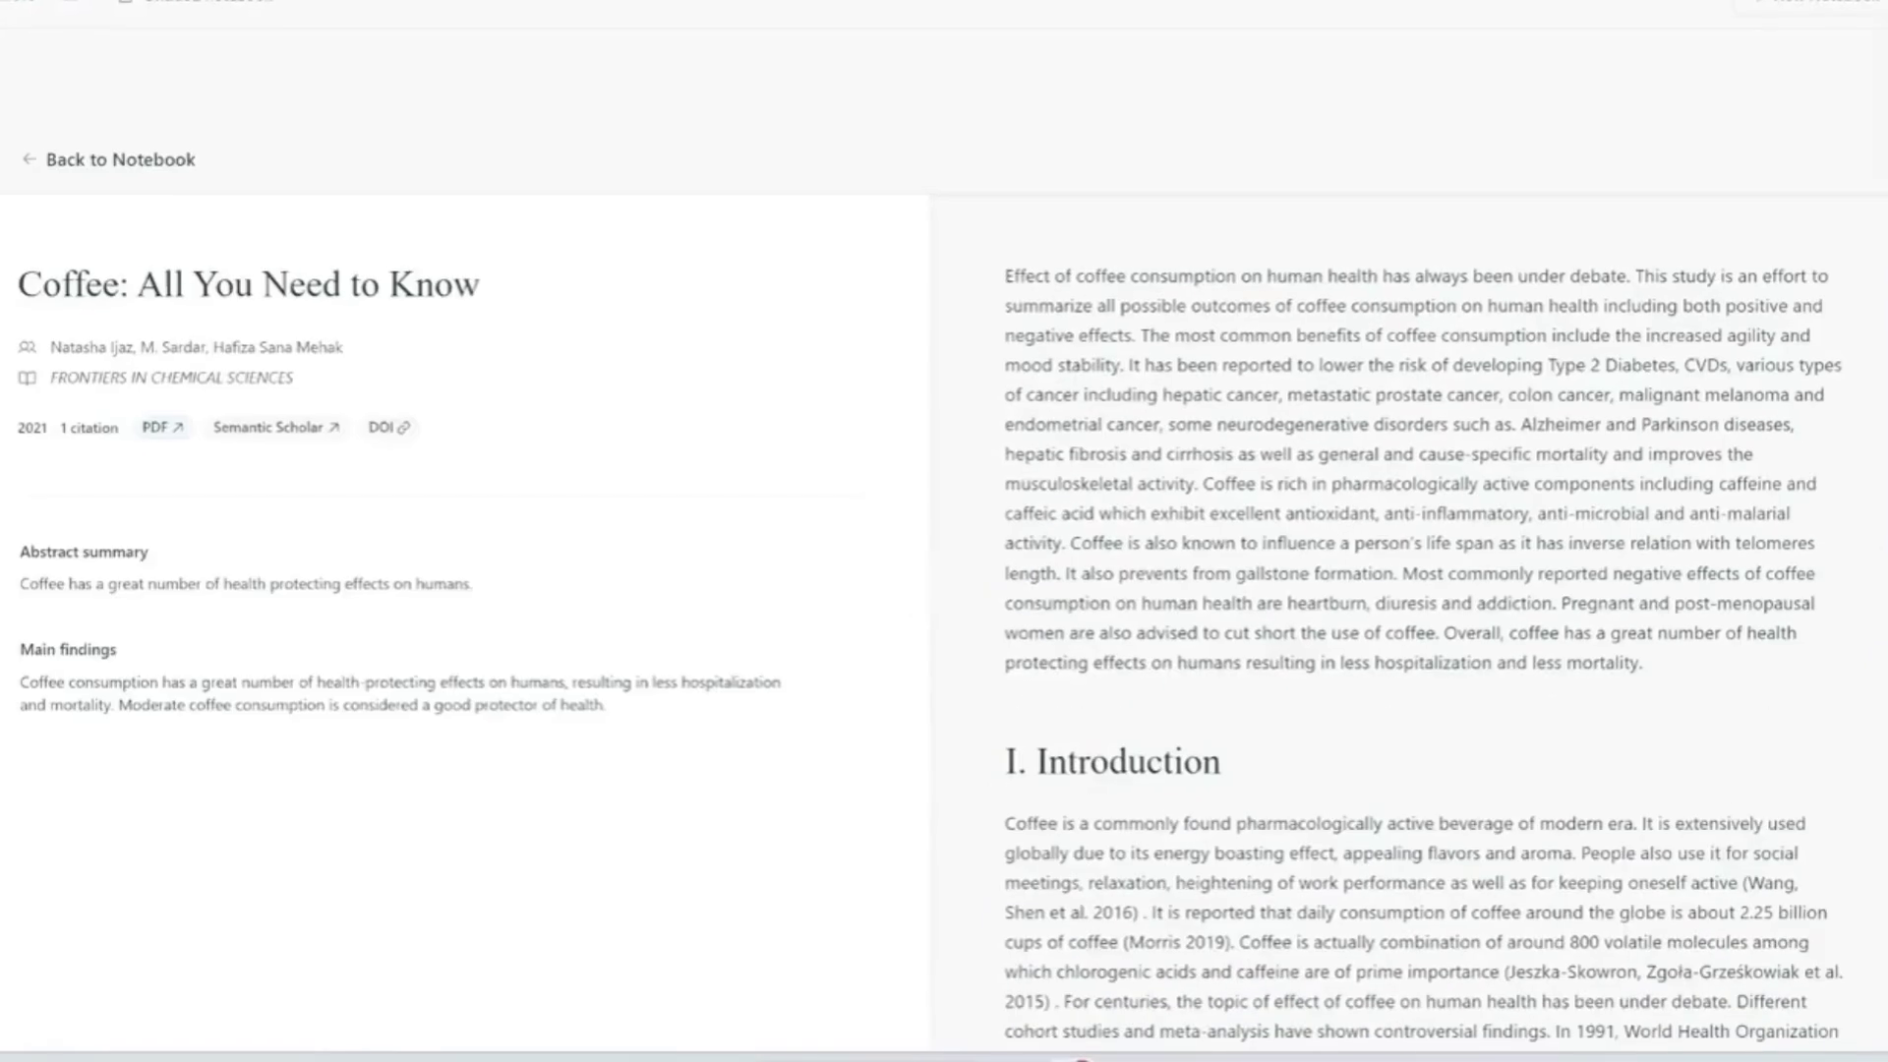